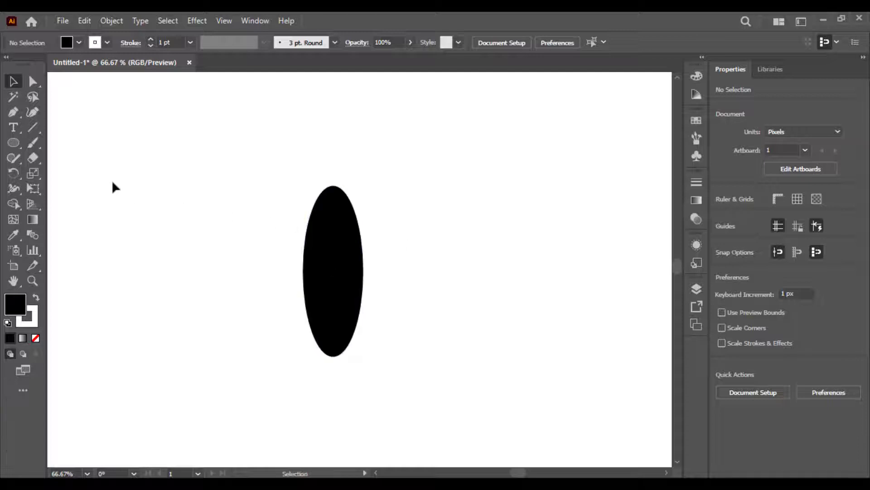
Step: Draw an open three-sided Pen path from the ellipse's top anchor around its left side to its bottom anchor, about 113.5 px wide and 306 px high
{"action": "left_click", "coordinate": [13, 112]}
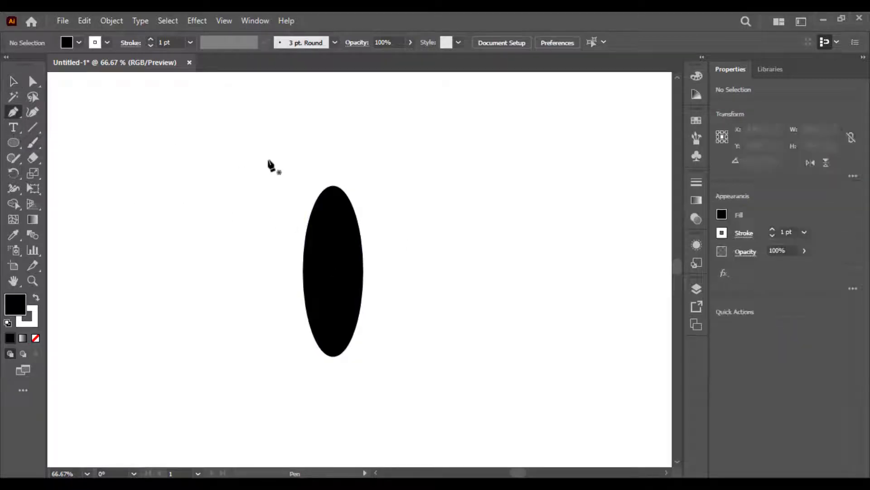
{"action": "left_click", "coordinate": [332, 185]}
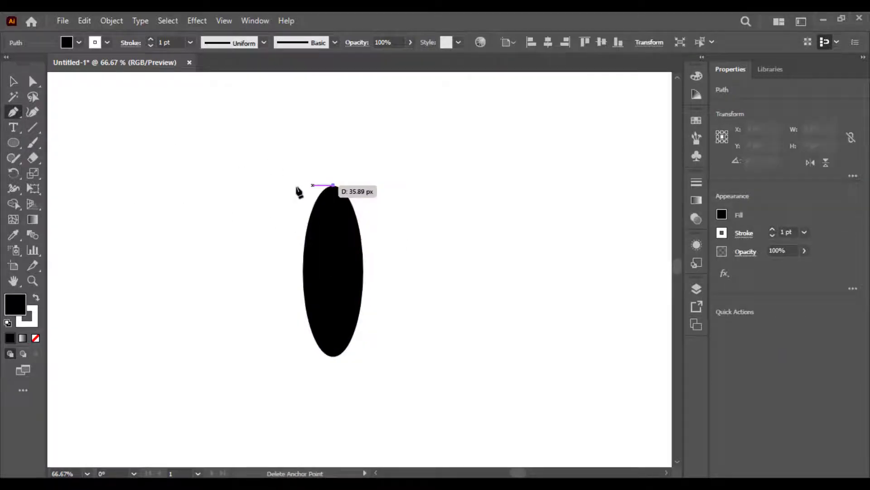
{"action": "left_click", "coordinate": [269, 185], "text": "shift"}
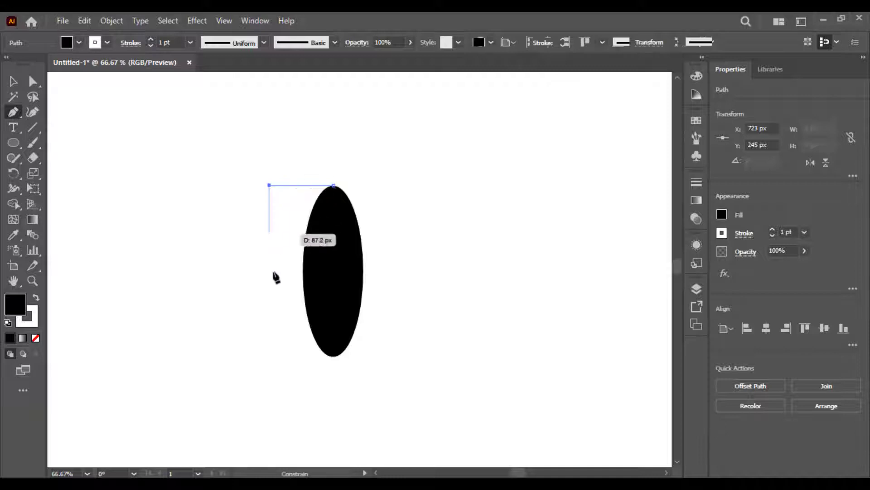
{"action": "left_click", "coordinate": [269, 355], "text": "shift"}
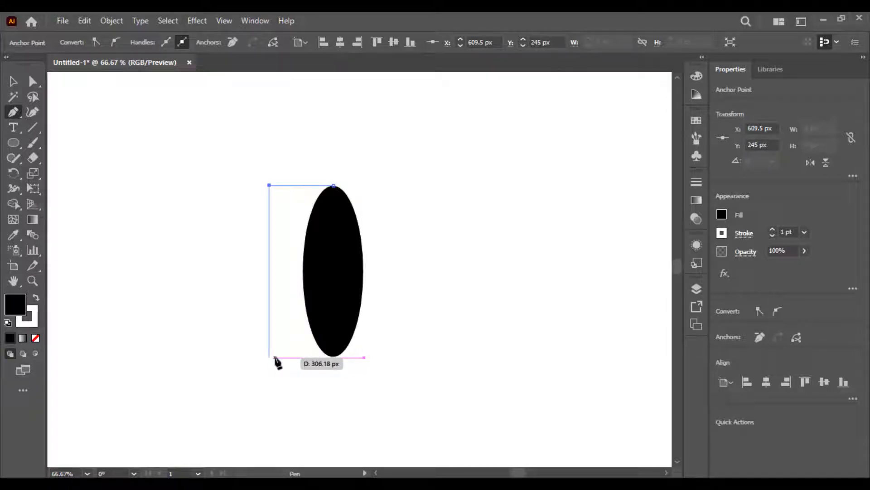
{"action": "left_click", "coordinate": [274, 357]}
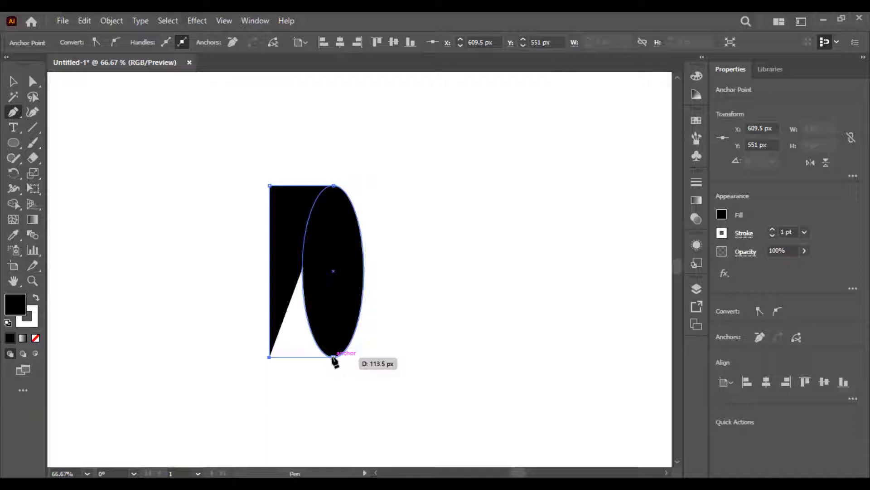
{"action": "left_click", "coordinate": [333, 357]}
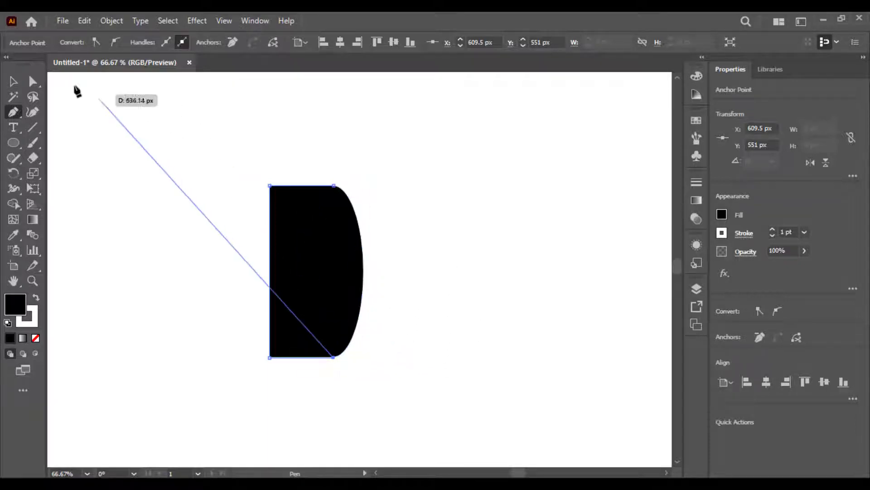
{"action": "left_click", "coordinate": [14, 78]}
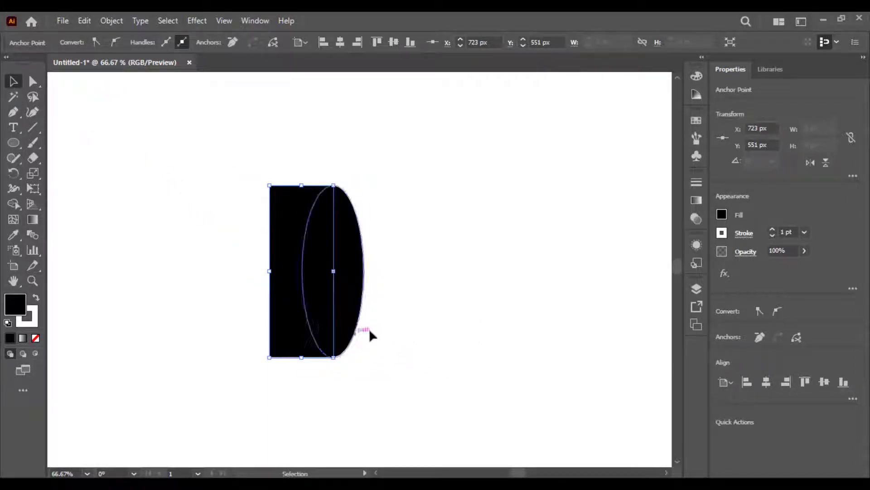
Step: Add an anchor point midway along the path's left edge, pull it outward and round it to a radius of about 409 px
{"action": "key", "text": "ctrl+plus"}
{"action": "key", "text": "ctrl+plus"}
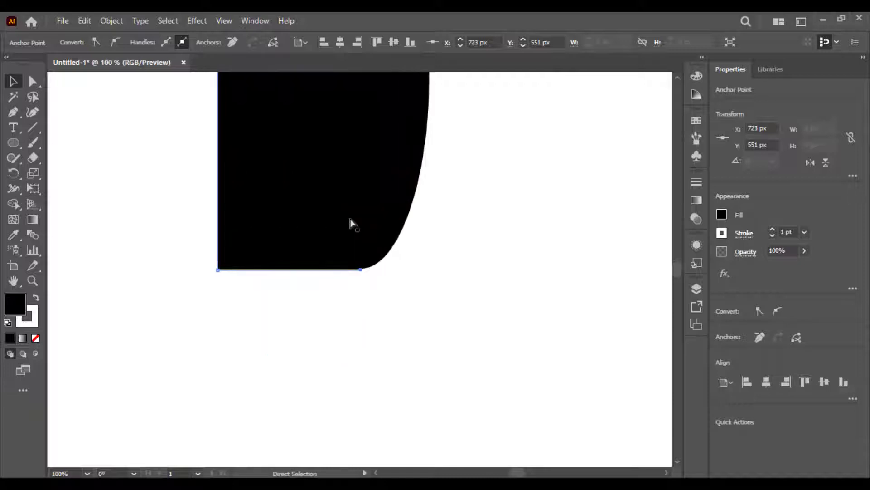
{"action": "left_click_drag", "start_coordinate": [346, 226], "coordinate": [363, 433]}
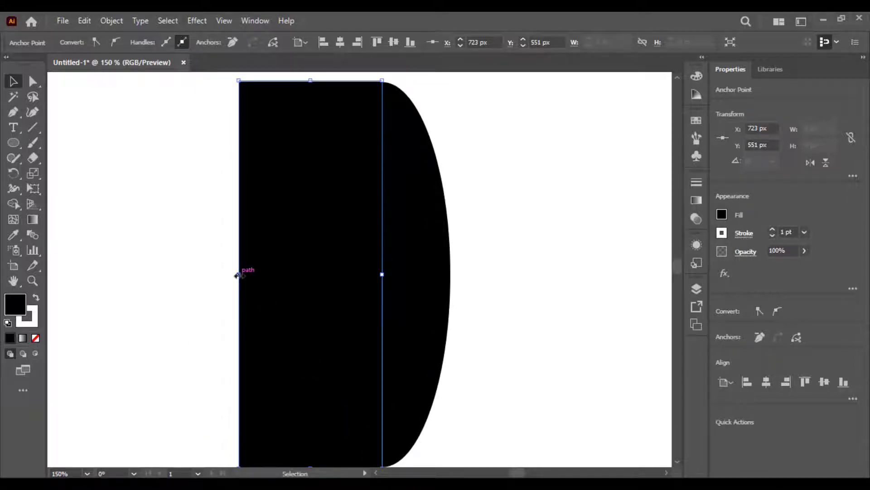
{"action": "left_click_drag", "start_coordinate": [13, 112], "coordinate": [73, 125]}
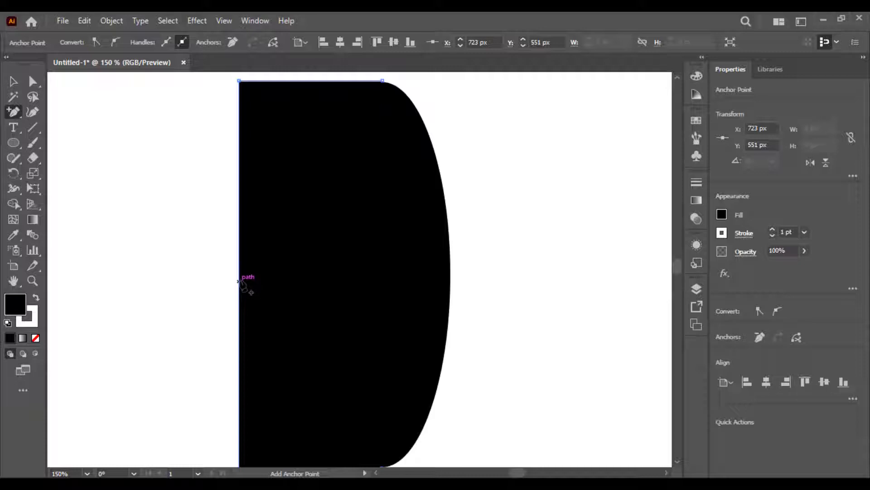
{"action": "left_click", "coordinate": [238, 274]}
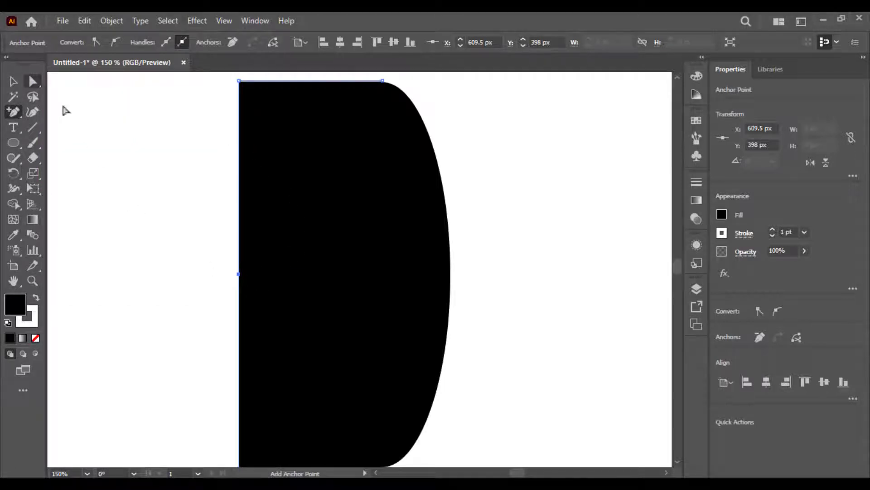
{"action": "left_click_drag", "start_coordinate": [239, 274], "coordinate": [638, 291]}
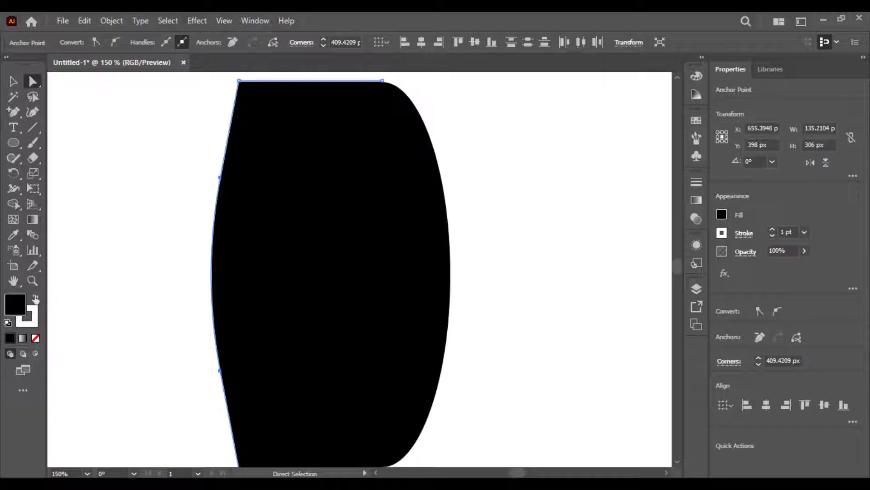
Step: Swap the path's fill and stroke colours and round its upper and lower outer corners to about 50.6 px
{"action": "left_click", "coordinate": [36, 298]}
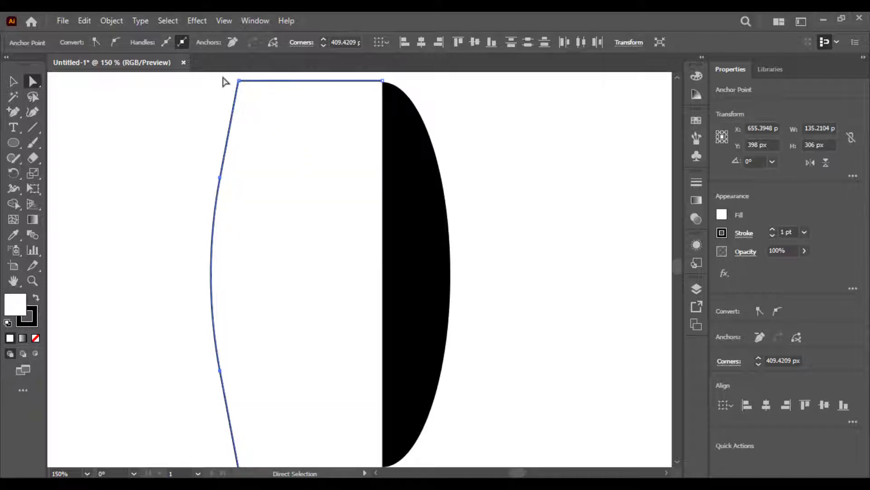
{"action": "scroll", "coordinate": [272, 358], "scroll_direction": "down", "scroll_amount": 10}
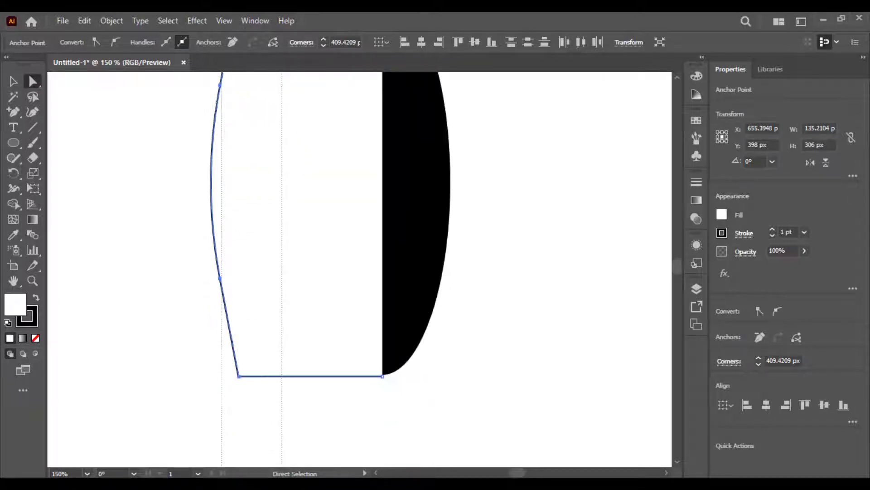
{"action": "scroll", "coordinate": [258, 311], "scroll_direction": "up", "scroll_amount": 6}
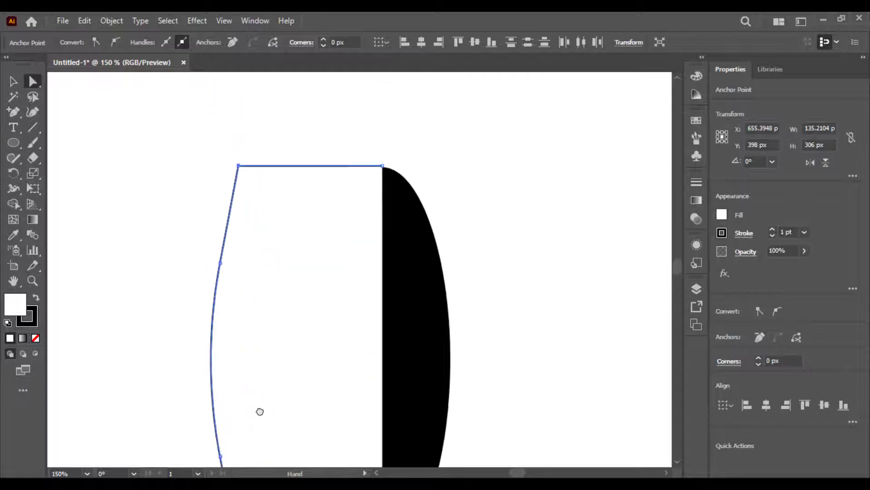
{"action": "left_click_drag", "start_coordinate": [247, 175], "coordinate": [266, 194]}
{"action": "key", "text": "ctrl+minus"}
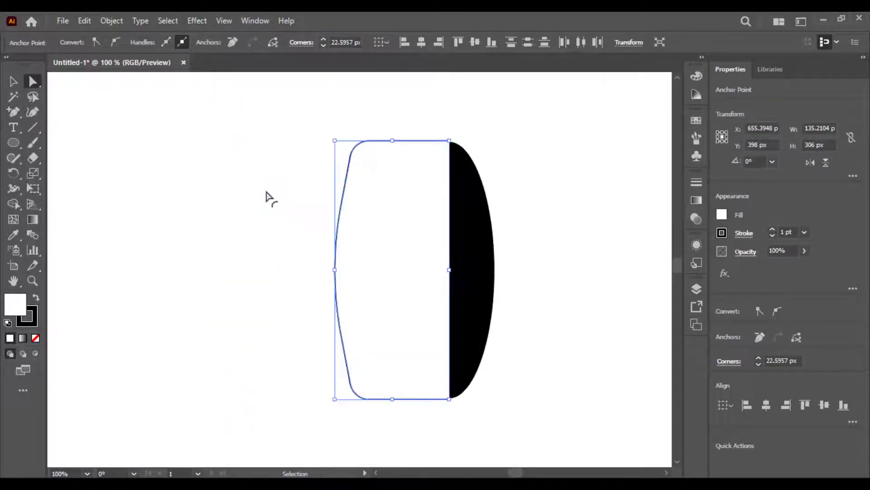
{"action": "key", "text": "ctrl+minus"}
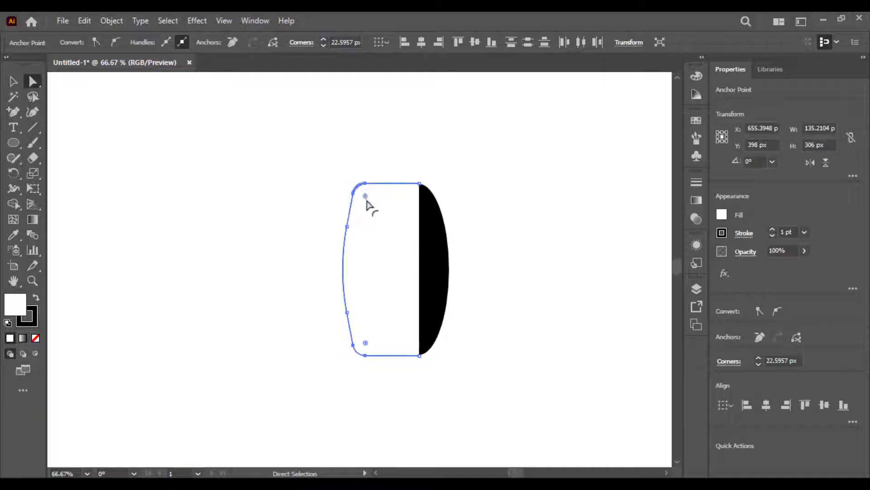
{"action": "left_click_drag", "start_coordinate": [367, 201], "coordinate": [373, 223]}
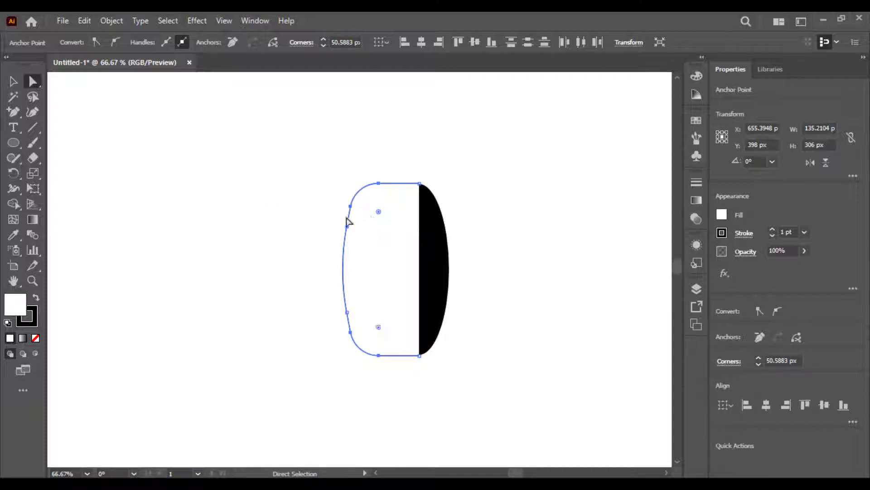
{"action": "left_click", "coordinate": [287, 275]}
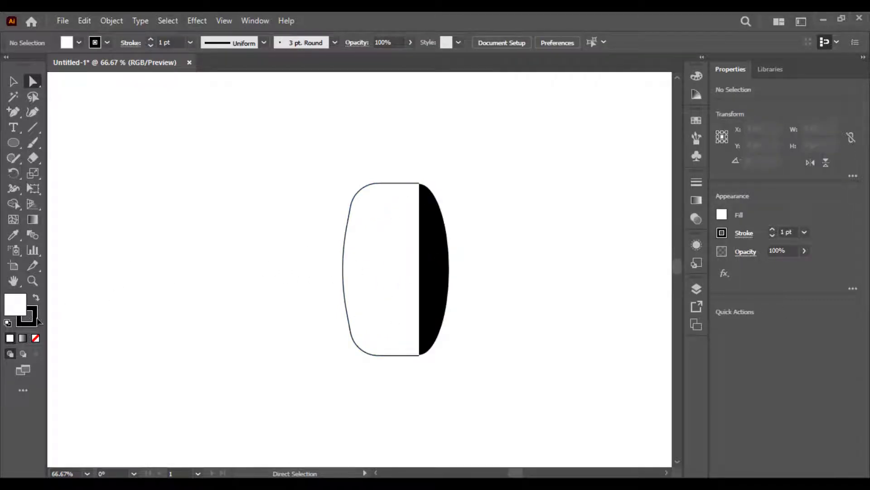
Step: Remove the fill from the rounded path so only its black outline covers the ellipse area
{"action": "left_click", "coordinate": [35, 339]}
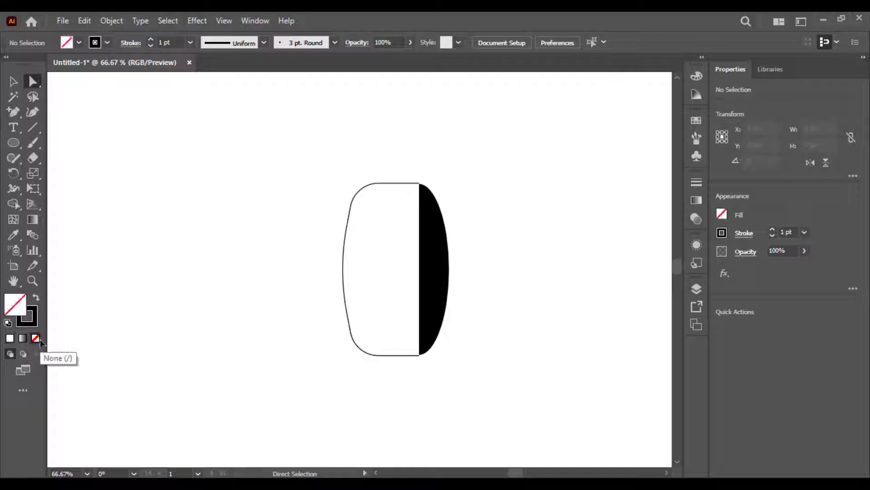
{"action": "left_click", "coordinate": [363, 264]}
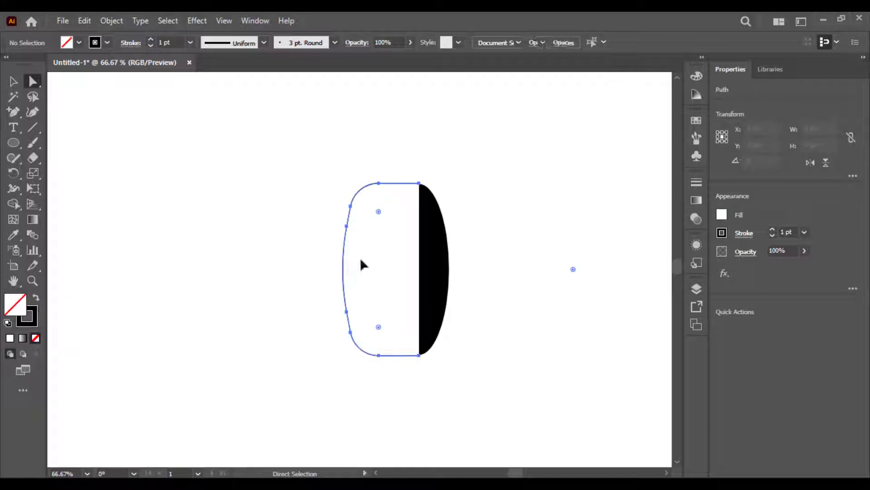
{"action": "left_click", "coordinate": [36, 338]}
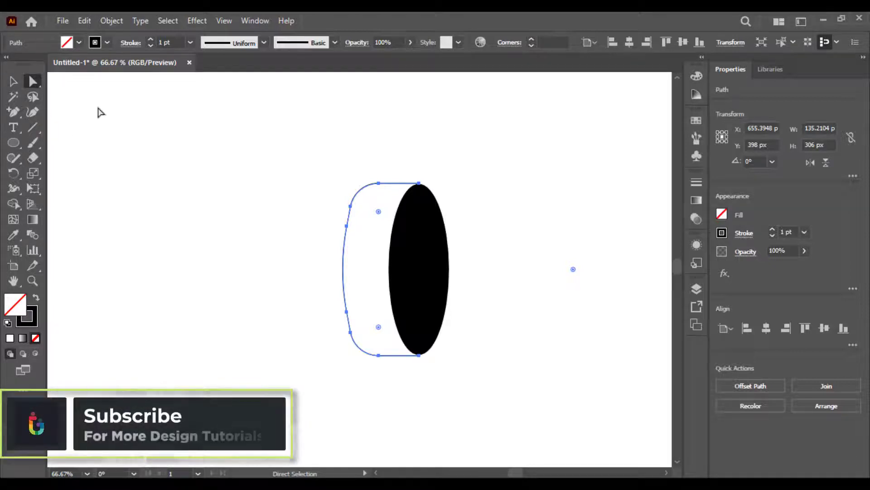
Step: Try stroke weights of 6 pt and 12 pt on the rounded outline path
{"action": "left_click", "coordinate": [190, 42]}
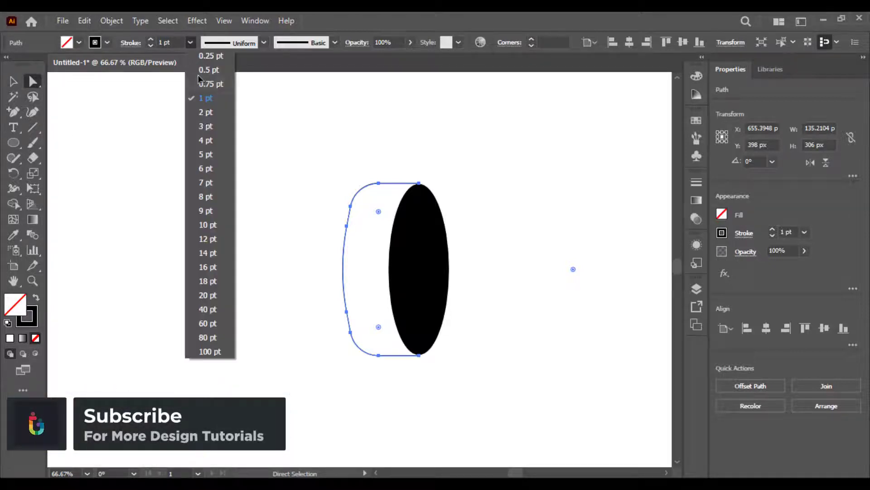
{"action": "left_click", "coordinate": [206, 169]}
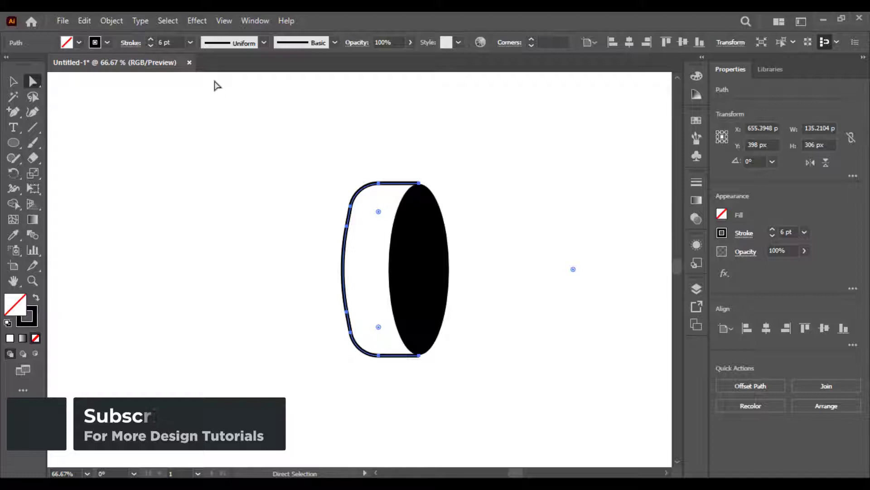
{"action": "left_click", "coordinate": [190, 42]}
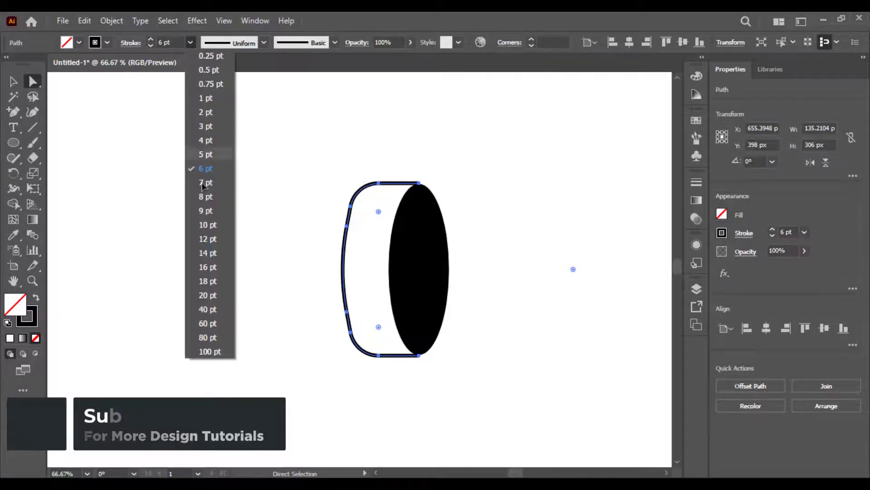
{"action": "left_click", "coordinate": [213, 244]}
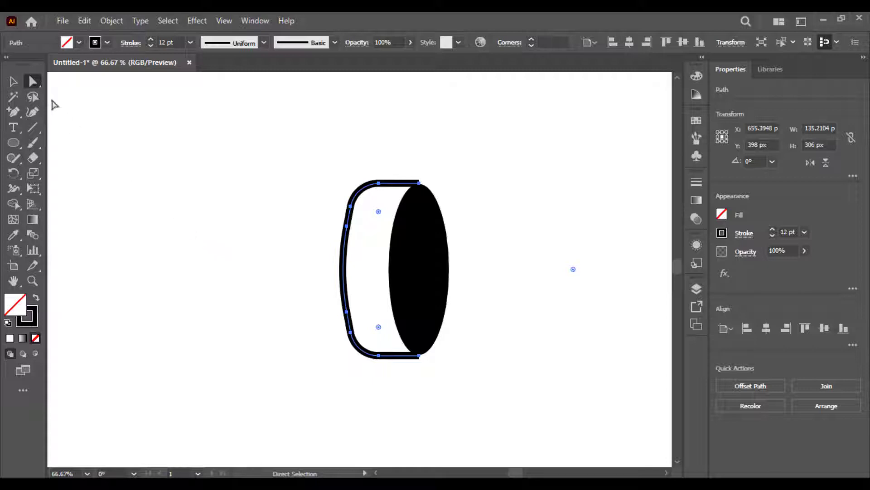
{"action": "left_click", "coordinate": [13, 80]}
{"action": "left_click", "coordinate": [240, 179]}
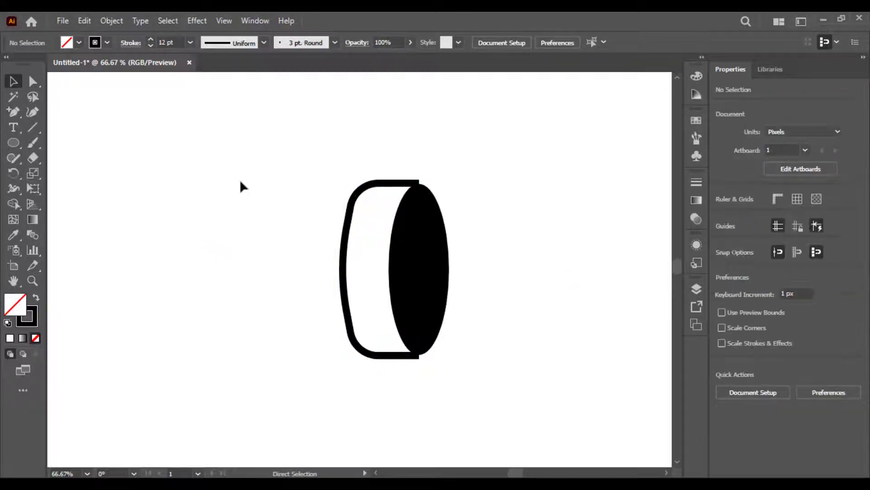
Step: Set the stroke weight of the rounded outline path to 20 pt
{"action": "key", "text": "ctrl+plus"}
{"action": "left_click_drag", "start_coordinate": [241, 179], "coordinate": [182, 225]}
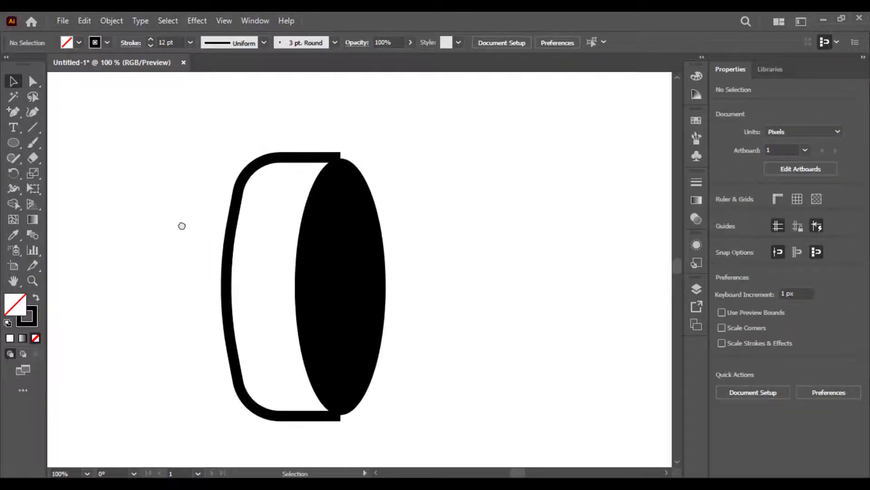
{"action": "left_click", "coordinate": [236, 265]}
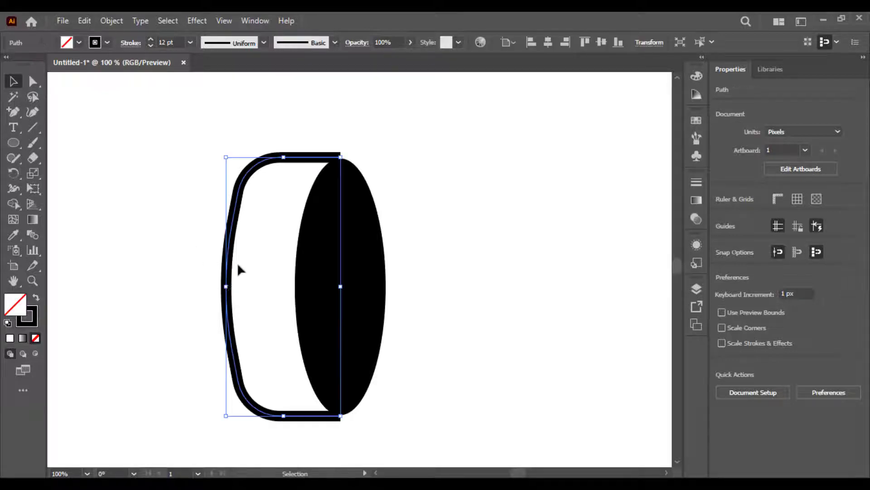
{"action": "left_click", "coordinate": [190, 42]}
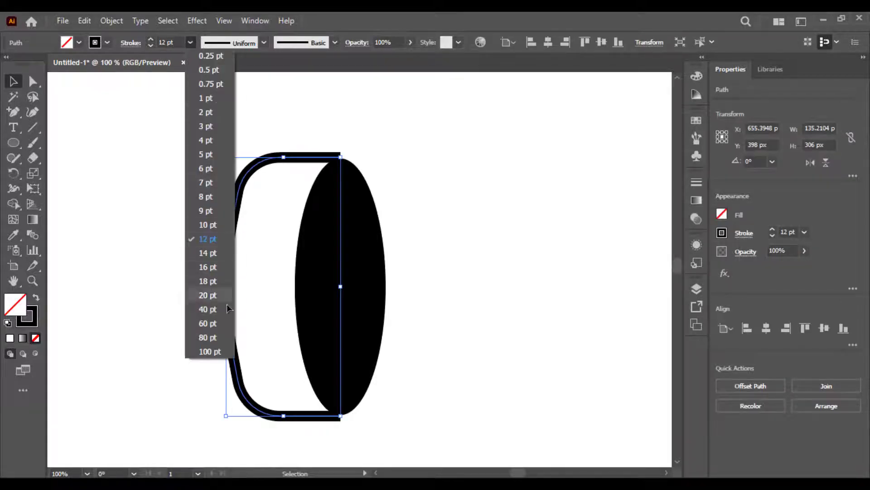
{"action": "left_click", "coordinate": [207, 295]}
{"action": "left_click", "coordinate": [175, 273]}
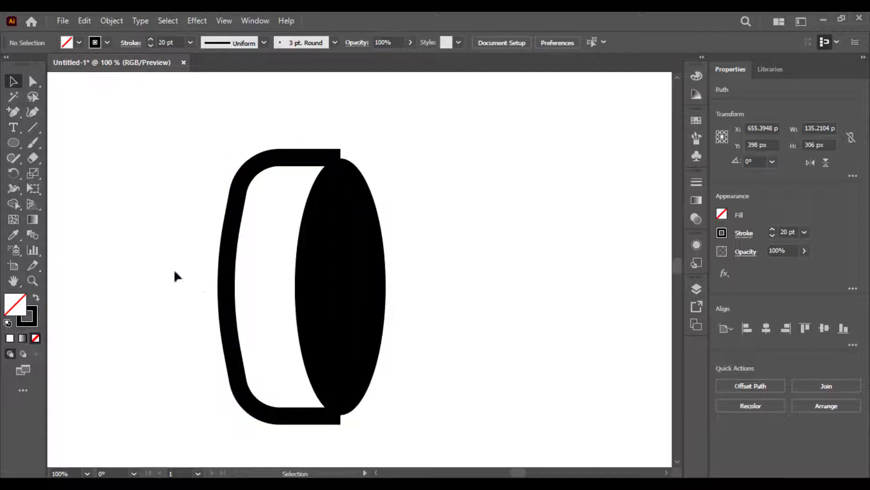
Step: Expand the outline path's fill and stroke into a filled shape
{"action": "left_click", "coordinate": [341, 254]}
{"action": "left_click", "coordinate": [301, 145]}
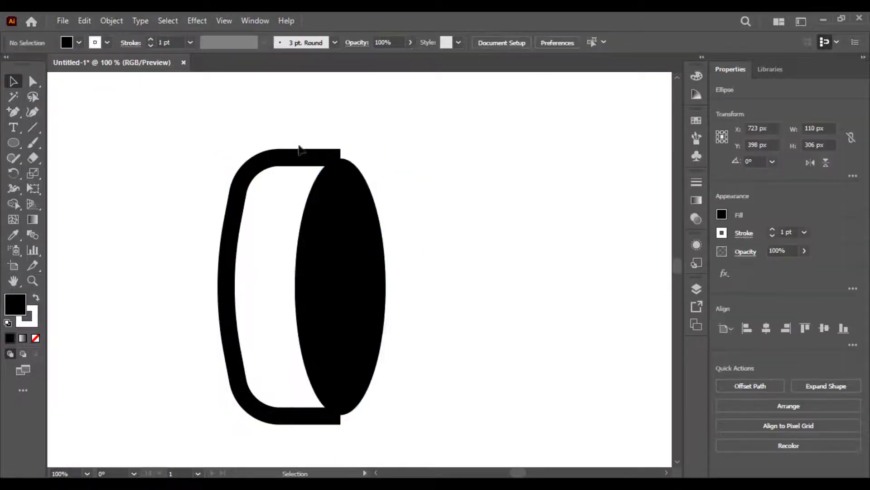
{"action": "left_click", "coordinate": [254, 161]}
{"action": "left_click", "coordinate": [112, 21]}
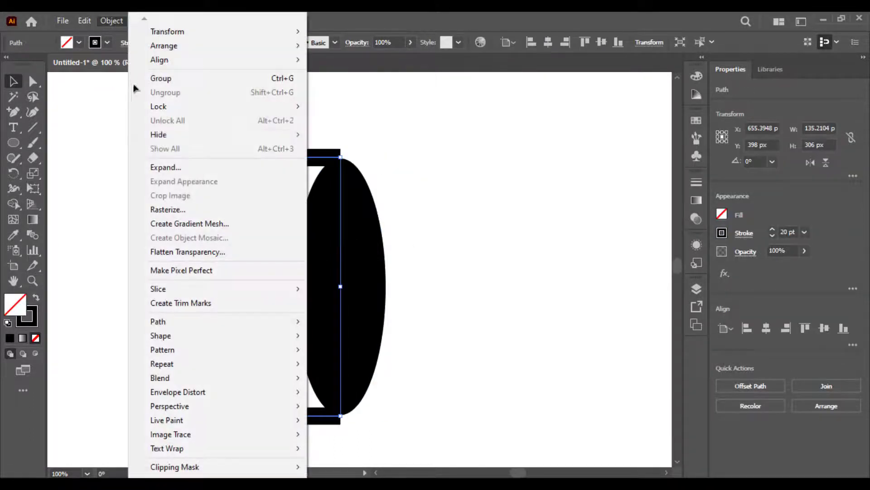
{"action": "left_click", "coordinate": [166, 167]}
{"action": "left_click", "coordinate": [414, 322]}
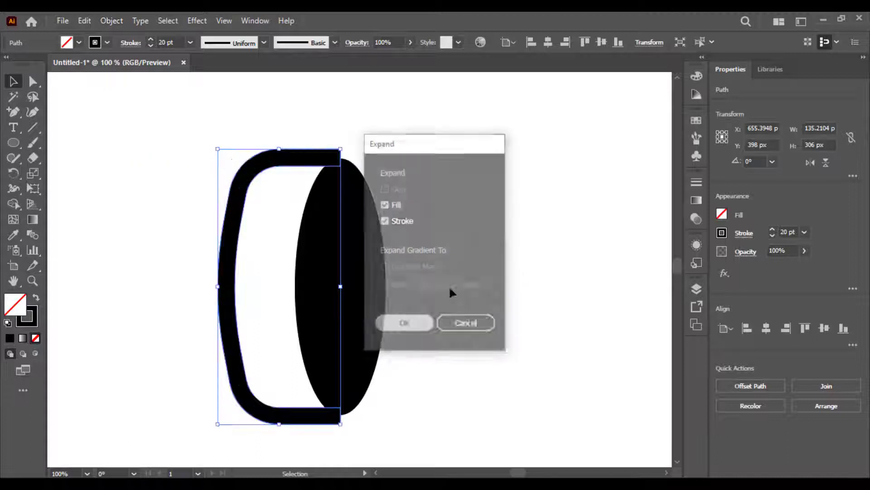
{"action": "left_click", "coordinate": [407, 217]}
Step: Stretch the black ellipse vertically at both ends to a height of 326 px, matching the outline's outer edges
{"action": "left_click", "coordinate": [346, 189]}
{"action": "left_click_drag", "start_coordinate": [338, 155], "coordinate": [341, 148]}
{"action": "left_click_drag", "start_coordinate": [341, 415], "coordinate": [340, 425]}
{"action": "left_click", "coordinate": [470, 370]}
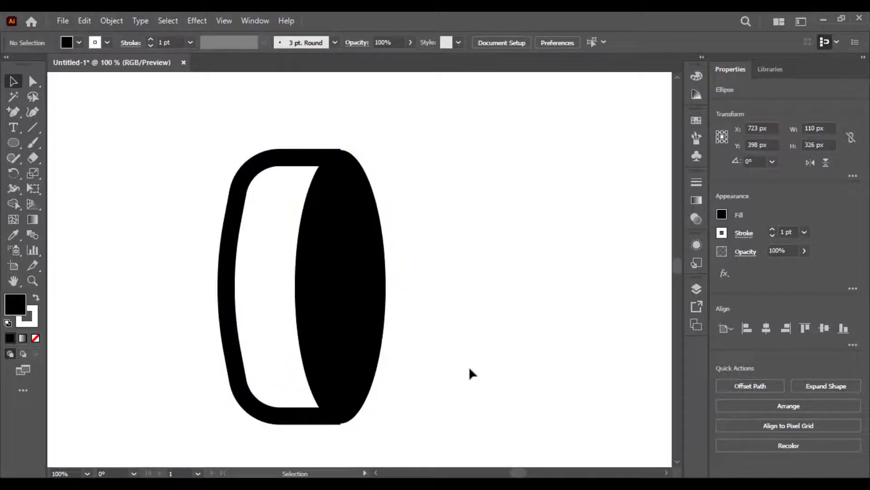
Step: Copy the rounded outline group beside the ellipse and paste a duplicate of it
{"action": "left_click", "coordinate": [342, 322]}
{"action": "left_click", "coordinate": [477, 249]}
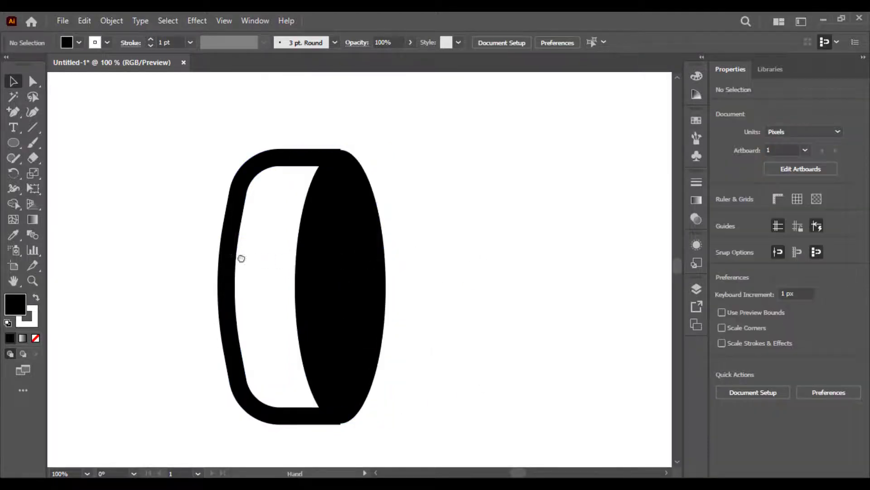
{"action": "left_click_drag", "start_coordinate": [237, 255], "coordinate": [388, 261]}
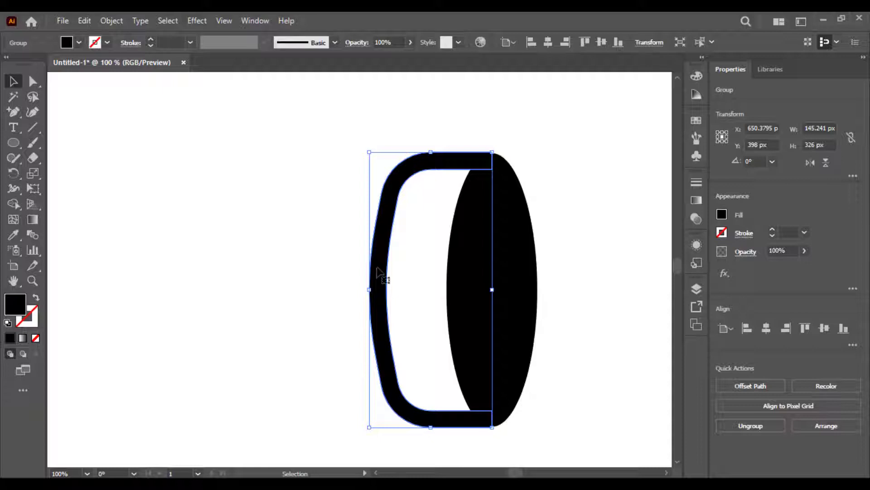
{"action": "left_click", "coordinate": [328, 259]}
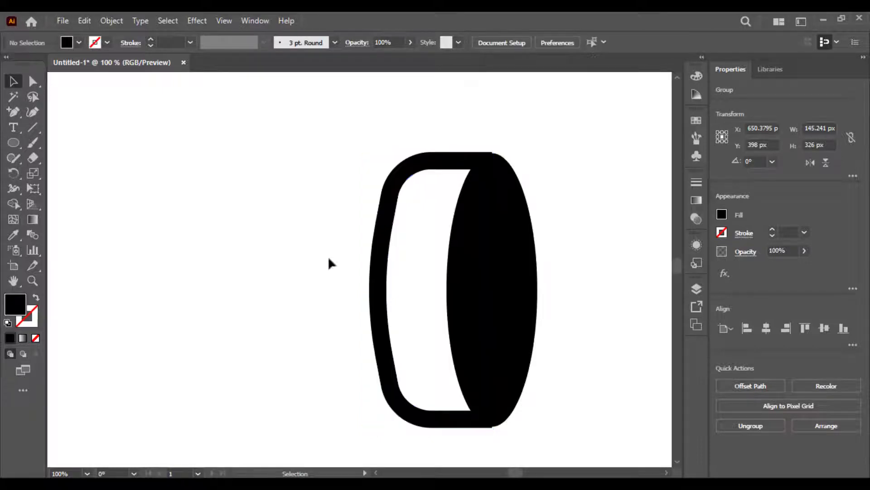
{"action": "left_click", "coordinate": [384, 265]}
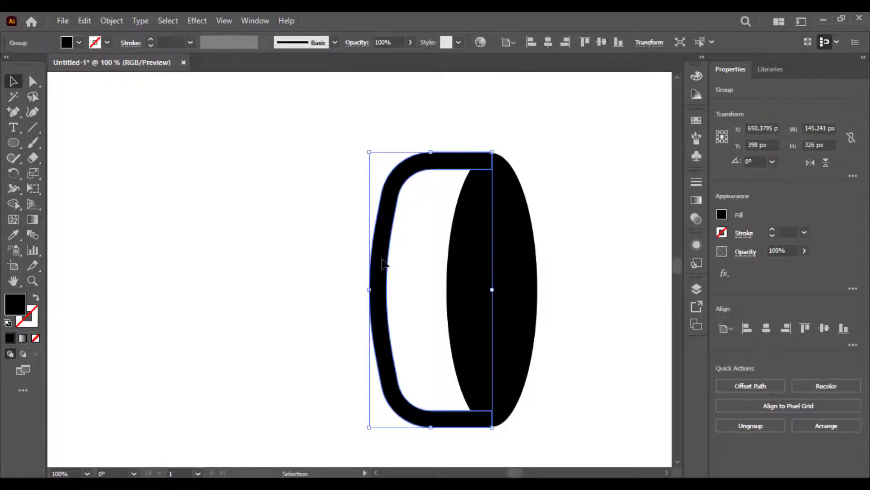
{"action": "left_click", "coordinate": [327, 245]}
{"action": "left_click", "coordinate": [380, 263]}
{"action": "left_click", "coordinate": [85, 20]}
{"action": "left_click", "coordinate": [102, 82]}
{"action": "left_click", "coordinate": [84, 20]}
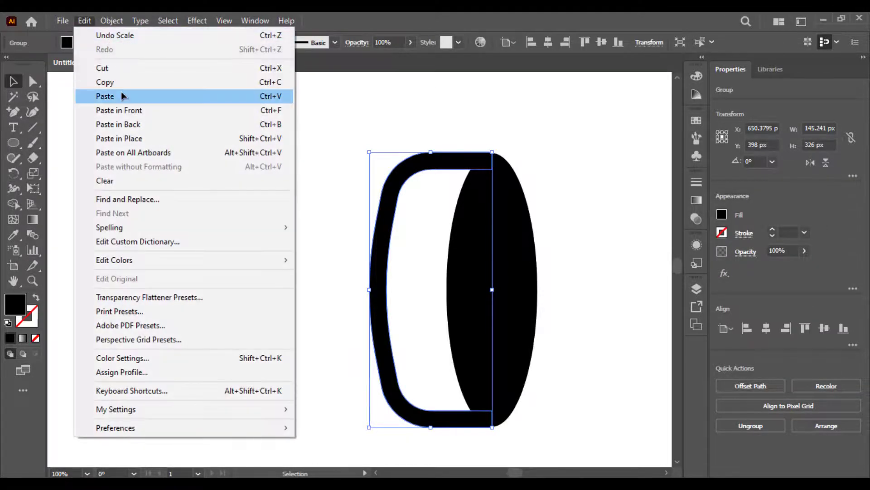
{"action": "left_click", "coordinate": [120, 96]}
Step: Shrink the pasted outline vertically to a height of 242 px and set it overlapping the large outline's left side, vertically centred
{"action": "left_click_drag", "start_coordinate": [365, 153], "coordinate": [355, 186]}
{"action": "left_click", "coordinate": [162, 230]}
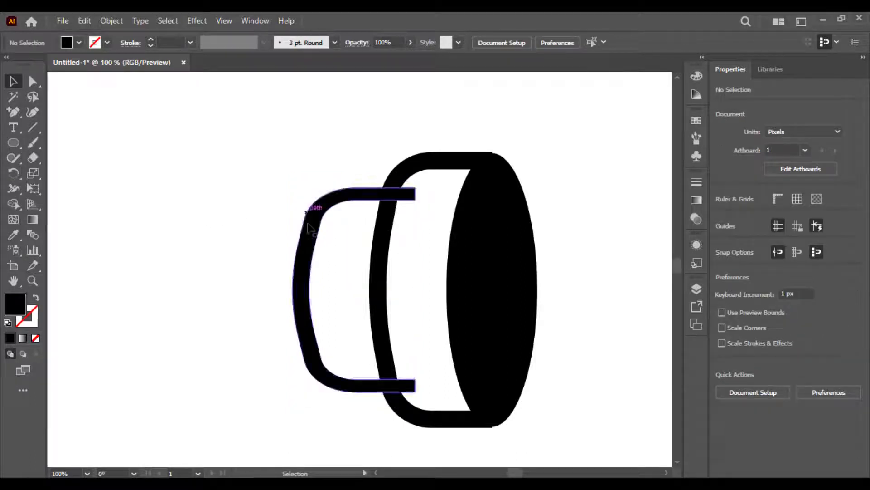
{"action": "mouse_move", "coordinate": [314, 237]}
{"action": "left_mouse_down"}
{"action": "mouse_move", "coordinate": [356, 241]}
{"action": "mouse_move", "coordinate": [328, 242]}
{"action": "left_mouse_up"}
{"action": "left_click", "coordinate": [223, 244]}
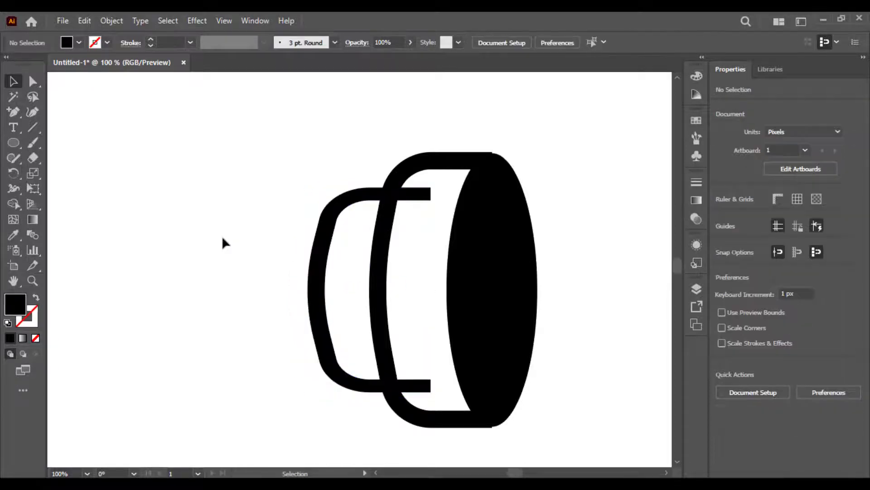
Step: Paste another full-size copy of the outline and place it left of the second outline, level with the large one
{"action": "left_click_drag", "start_coordinate": [223, 238], "coordinate": [316, 309]}
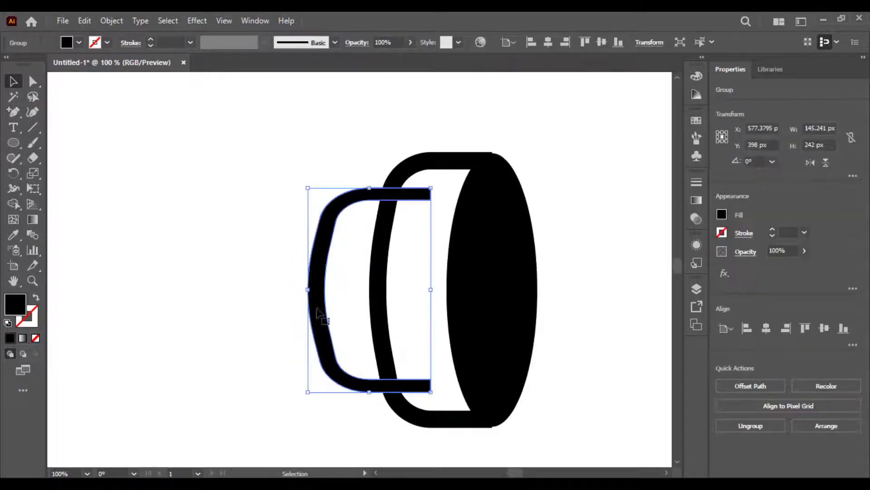
{"action": "left_click", "coordinate": [85, 20]}
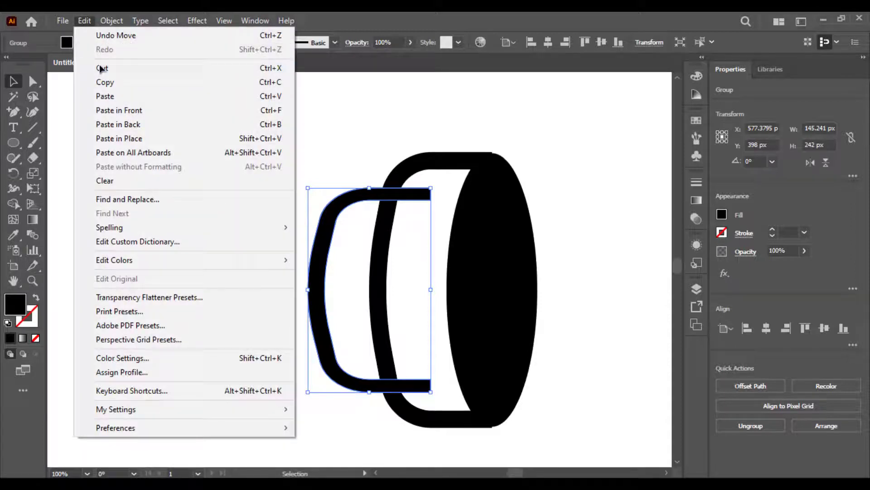
{"action": "left_click", "coordinate": [103, 92]}
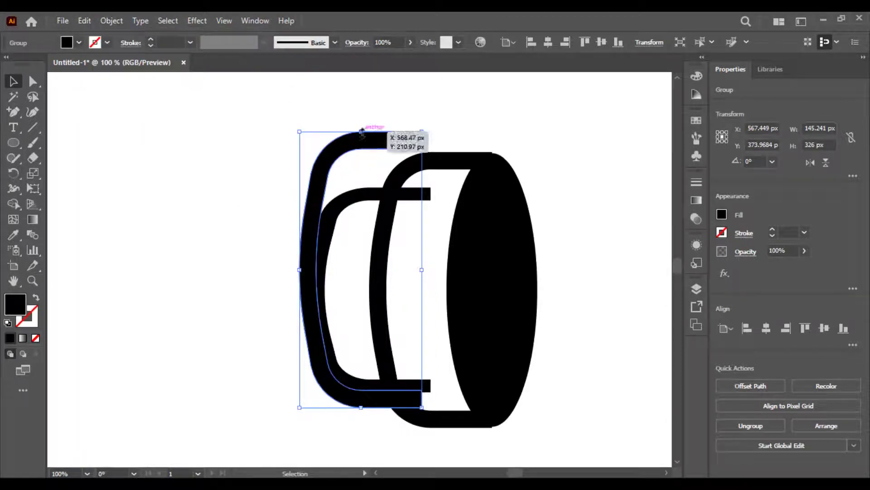
{"action": "left_click_drag", "start_coordinate": [325, 178], "coordinate": [293, 193]}
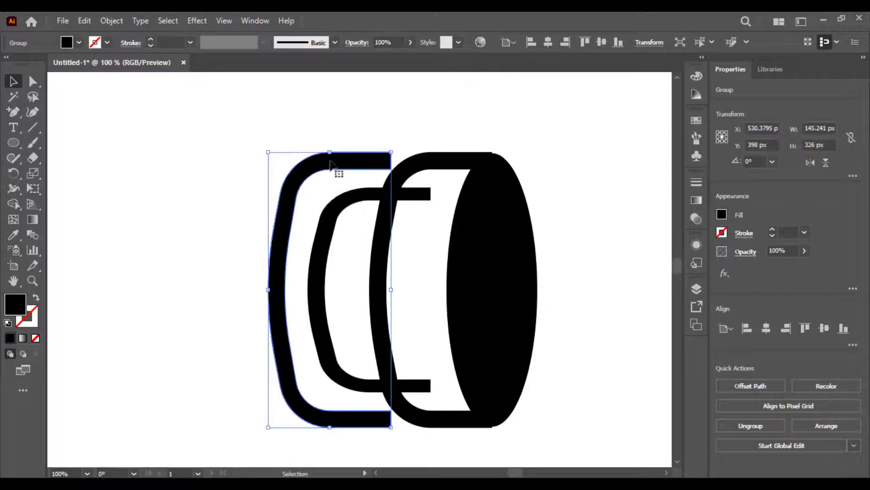
Step: Reduce the third outline's height to 162 px and shift it slightly left so it overlaps the second outline
{"action": "left_click_drag", "start_coordinate": [329, 153], "coordinate": [331, 214]}
{"action": "left_click_drag", "start_coordinate": [282, 291], "coordinate": [275, 291]}
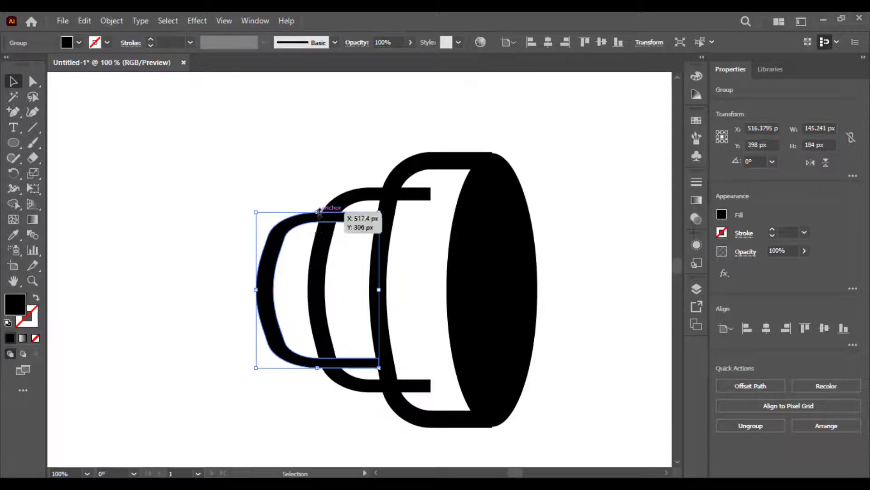
{"action": "left_click", "coordinate": [211, 263]}
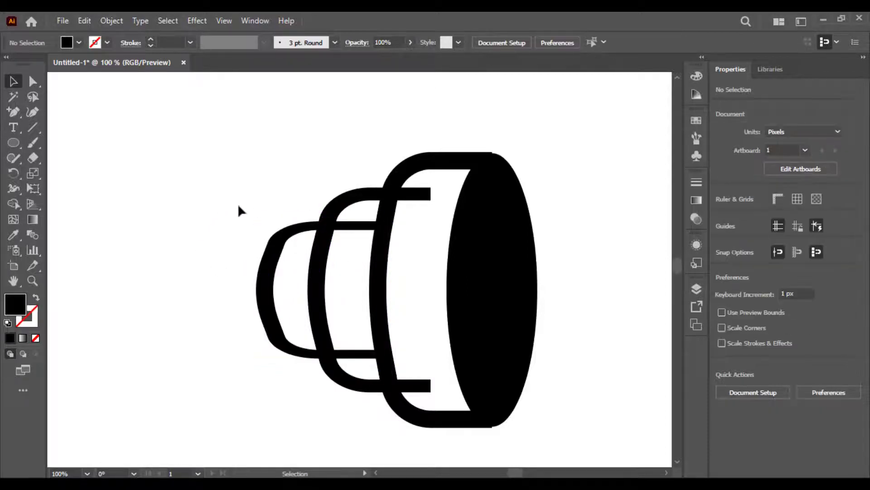
Step: Narrow the smallest outline from its open end to a width of about 125 px
{"action": "left_click_drag", "start_coordinate": [225, 194], "coordinate": [416, 421]}
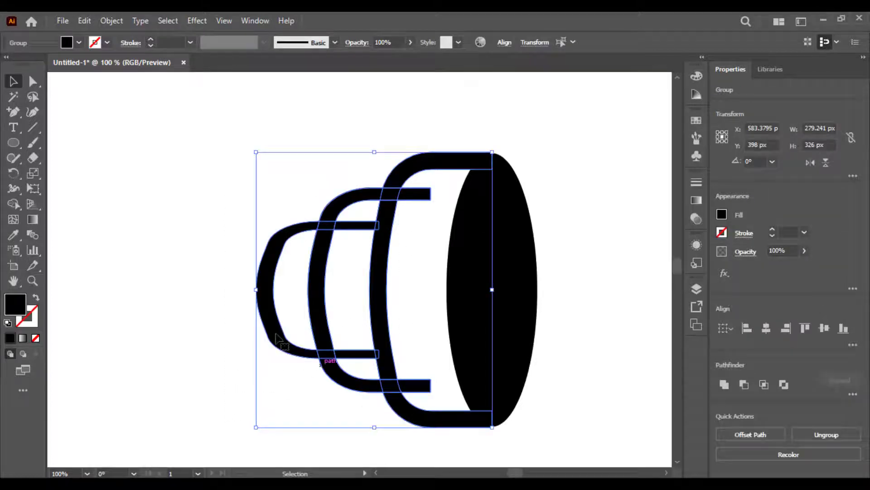
{"action": "left_click", "coordinate": [183, 296]}
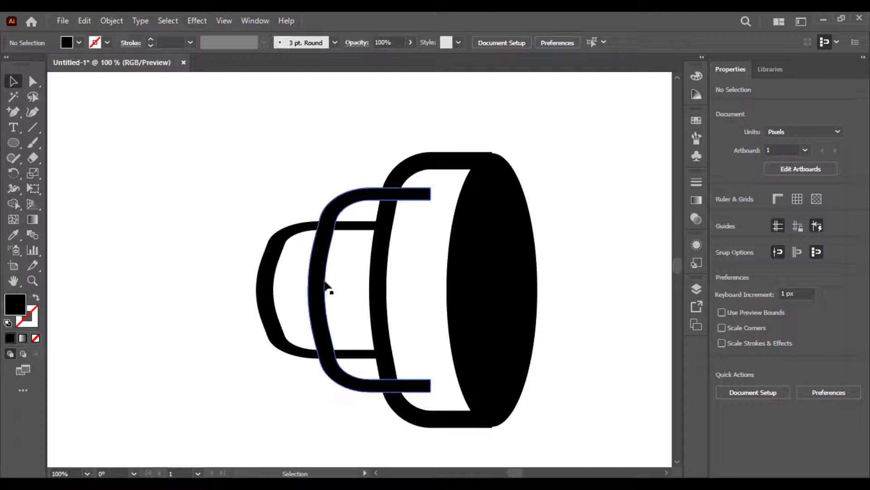
{"action": "left_click", "coordinate": [280, 269]}
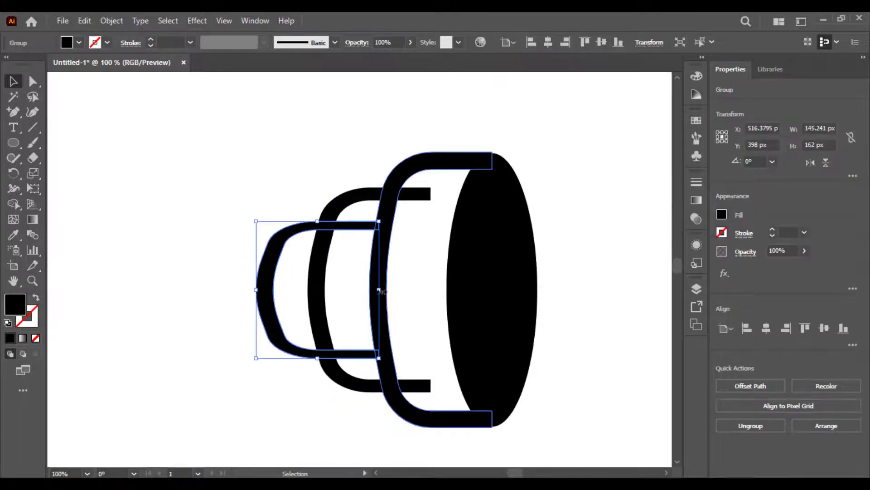
{"action": "left_click_drag", "start_coordinate": [380, 291], "coordinate": [362, 293]}
{"action": "left_click", "coordinate": [271, 299]}
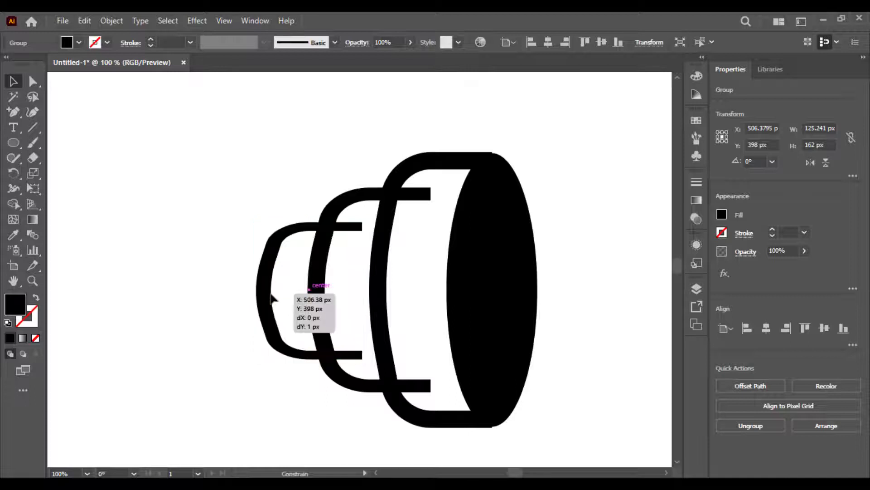
{"action": "left_click", "coordinate": [220, 284]}
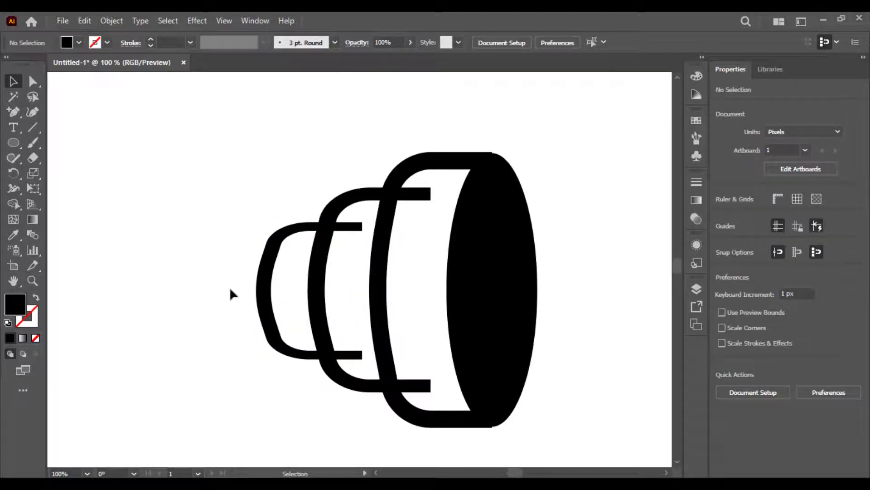
Step: Align the three outlines to each other by their vertical centres
{"action": "left_click_drag", "start_coordinate": [271, 170], "coordinate": [406, 395]}
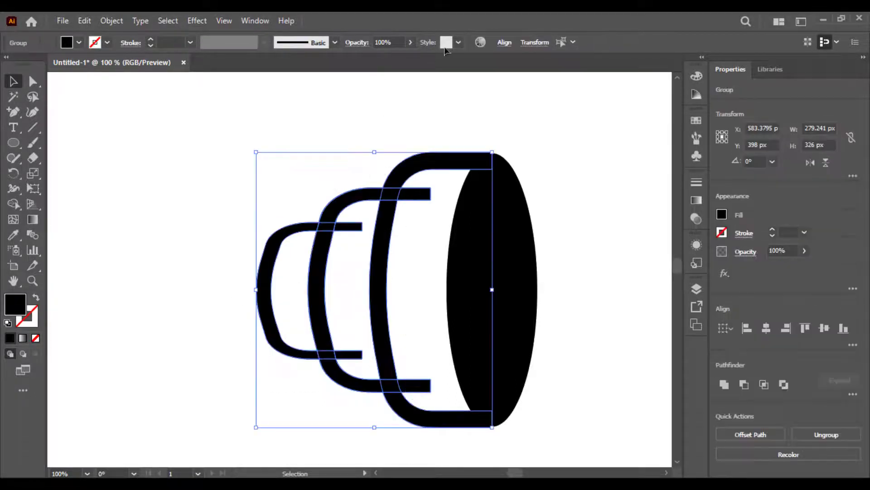
{"action": "left_click", "coordinate": [504, 43]}
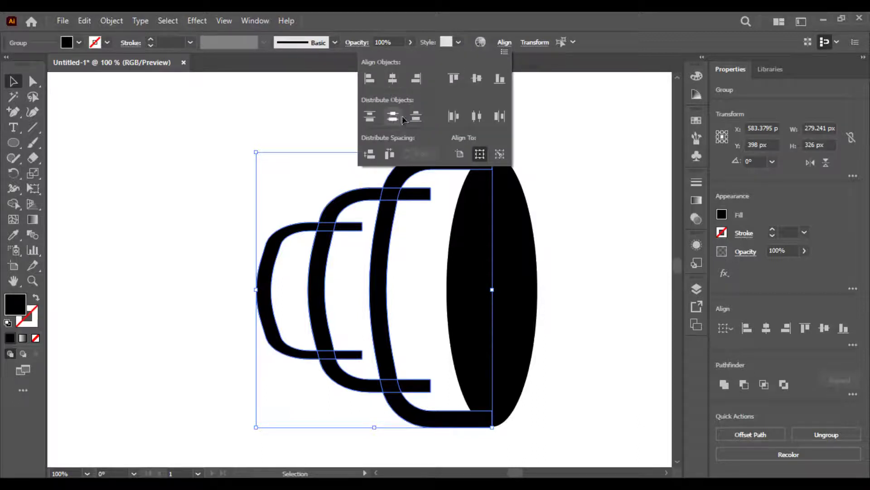
{"action": "left_click", "coordinate": [477, 78]}
{"action": "left_click", "coordinate": [163, 184]}
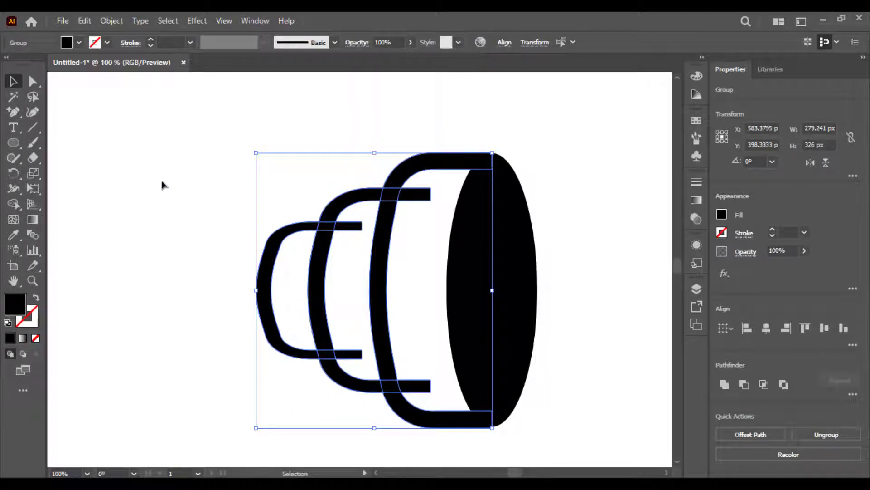
{"action": "left_click", "coordinate": [163, 184]}
Step: Try to fit the black ellipse's lower edge to the end of the large outline
{"action": "left_click", "coordinate": [490, 386]}
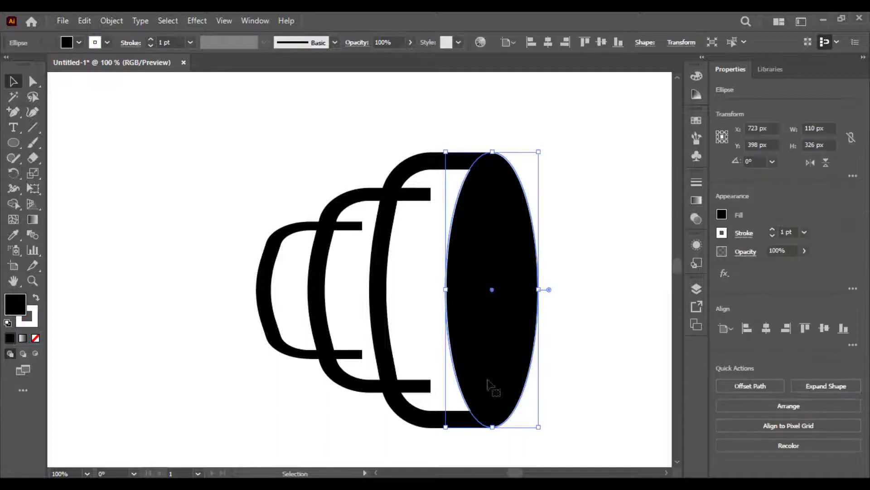
{"action": "left_click_drag", "start_coordinate": [492, 429], "coordinate": [494, 427]}
{"action": "left_click", "coordinate": [509, 448]}
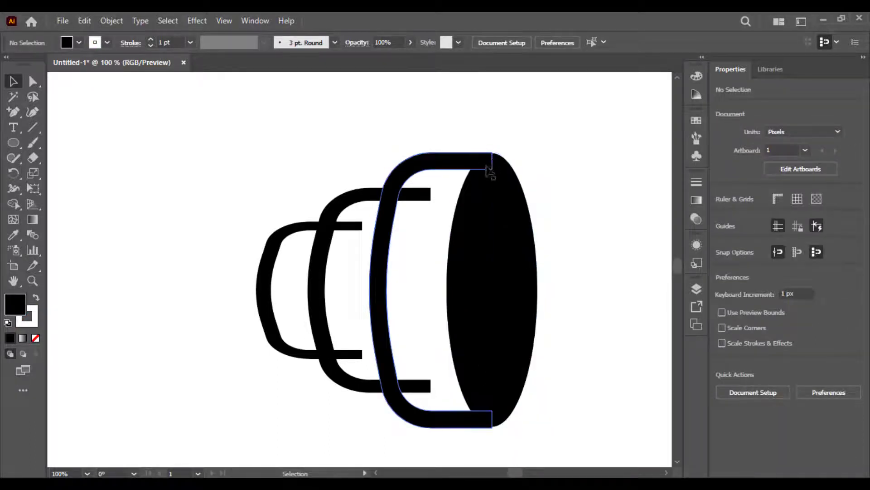
{"action": "mouse_move", "coordinate": [490, 190]}
{"action": "left_mouse_down"}
{"action": "mouse_move", "coordinate": [479, 189]}
{"action": "mouse_move", "coordinate": [490, 190]}
{"action": "left_mouse_up"}
{"action": "left_click", "coordinate": [554, 130]}
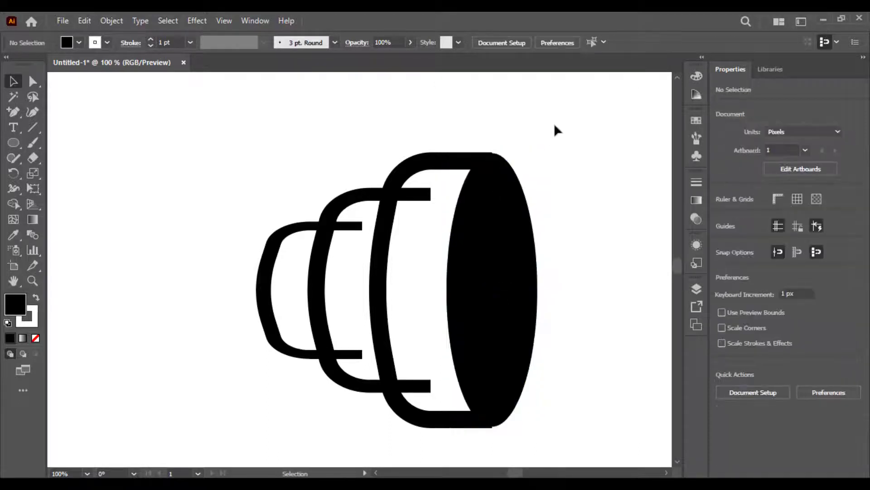
Step: Remove the white stroke from the ellipse while keeping its black fill
{"action": "key", "text": "ctrl+equal"}
{"action": "left_click_drag", "start_coordinate": [554, 125], "coordinate": [447, 49]}
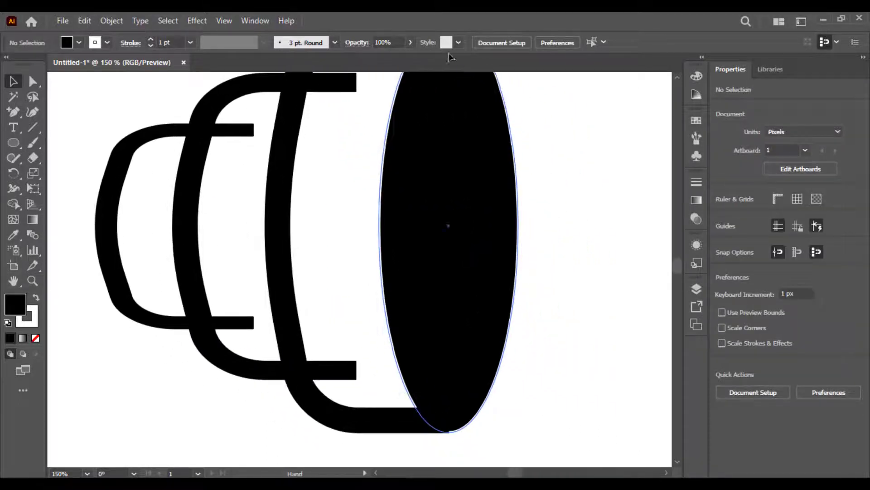
{"action": "key", "text": "ctrl+equal"}
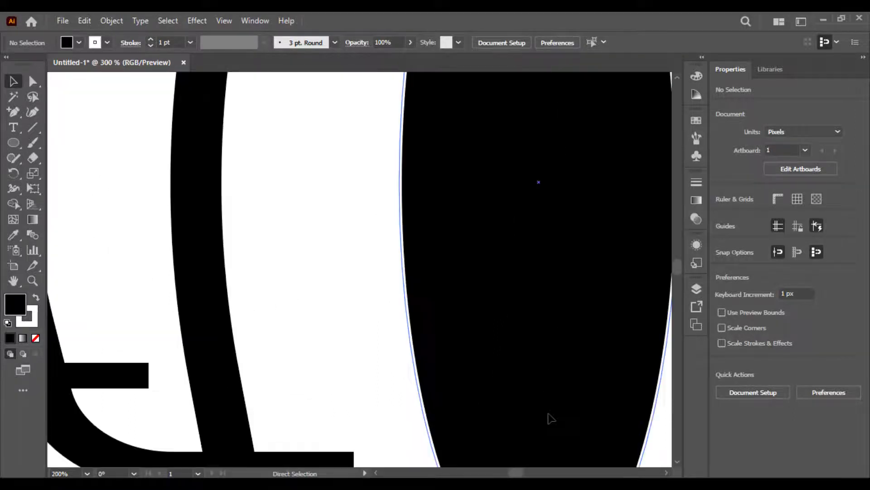
{"action": "left_click_drag", "start_coordinate": [545, 413], "coordinate": [406, 340]}
{"action": "key", "text": "ctrl+equal"}
{"action": "key", "text": "ctrl+equal"}
{"action": "key", "text": "ctrl+equal"}
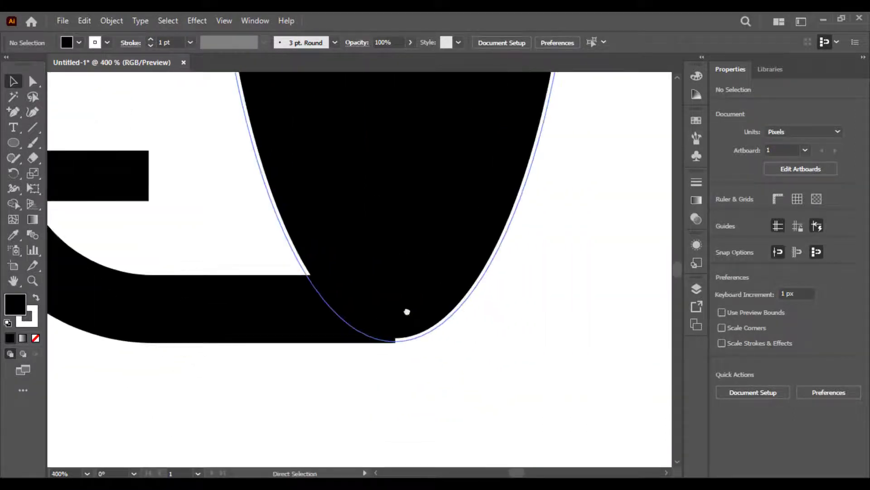
{"action": "left_click", "coordinate": [491, 362]}
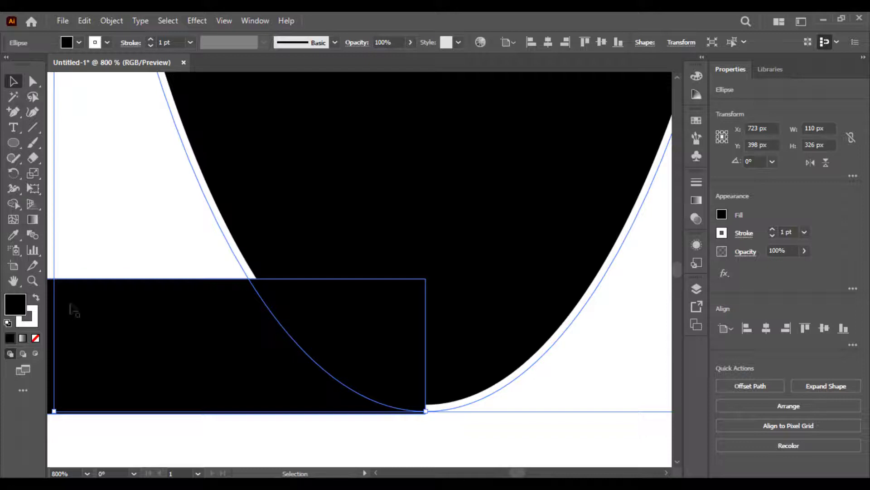
{"action": "left_click", "coordinate": [36, 299]}
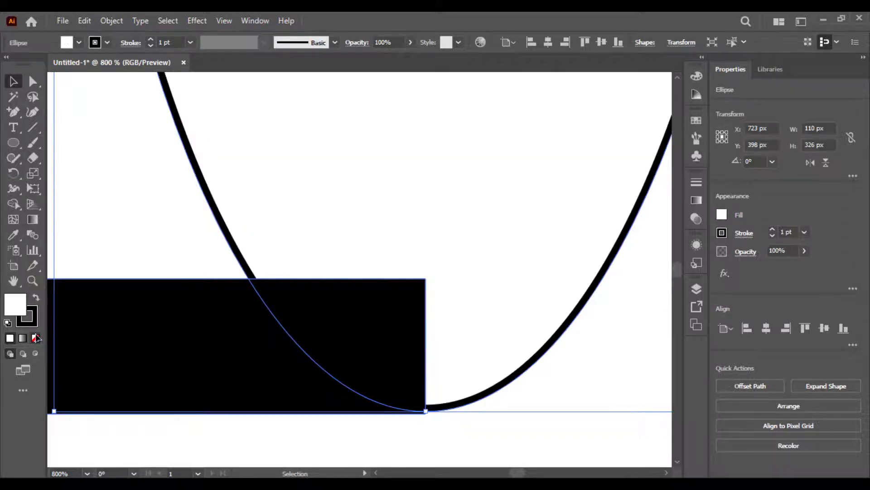
{"action": "left_click", "coordinate": [36, 299]}
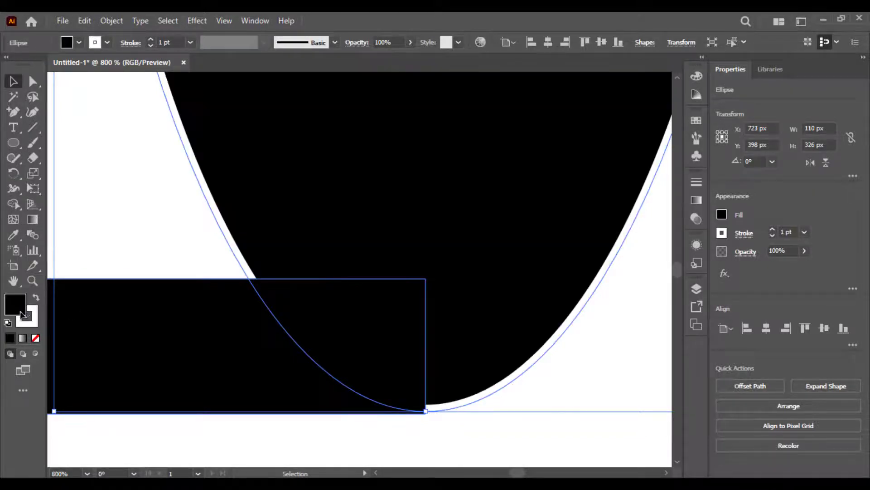
{"action": "left_click", "coordinate": [37, 339]}
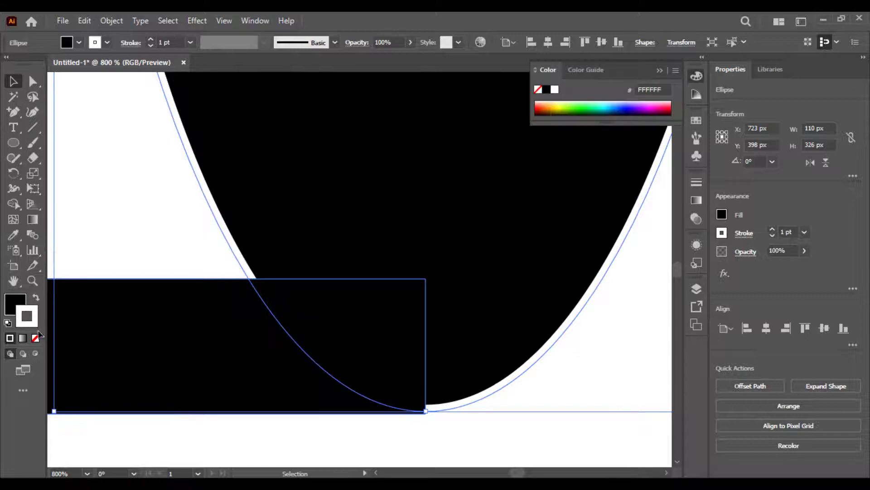
{"action": "left_click", "coordinate": [7, 302]}
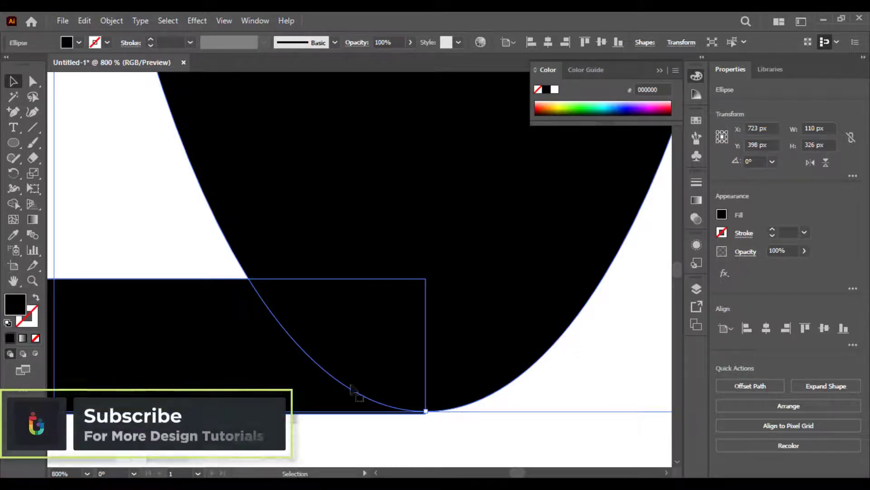
Step: Try to nudge the ellipse's bottom point so it meets the lower corner of the large outline
{"action": "left_click", "coordinate": [442, 409]}
{"action": "left_click", "coordinate": [439, 418]}
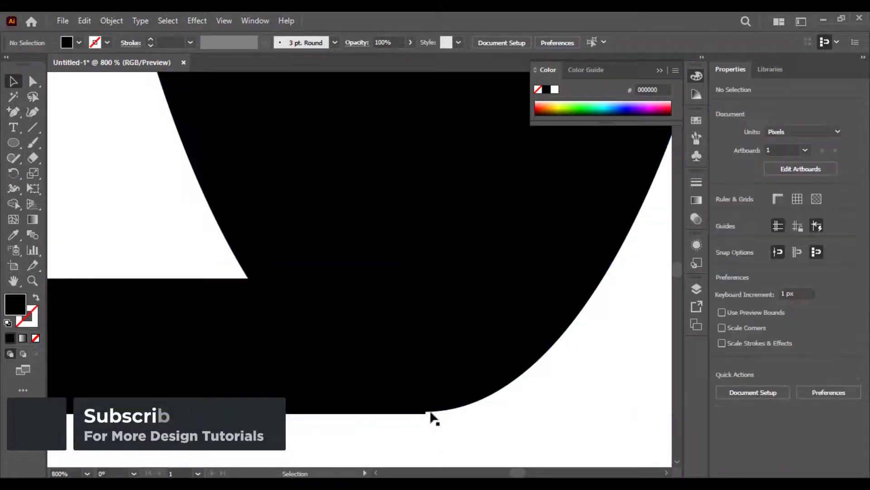
{"action": "left_click", "coordinate": [435, 412]}
{"action": "left_click_drag", "start_coordinate": [430, 412], "coordinate": [429, 413]}
{"action": "left_click", "coordinate": [456, 439]}
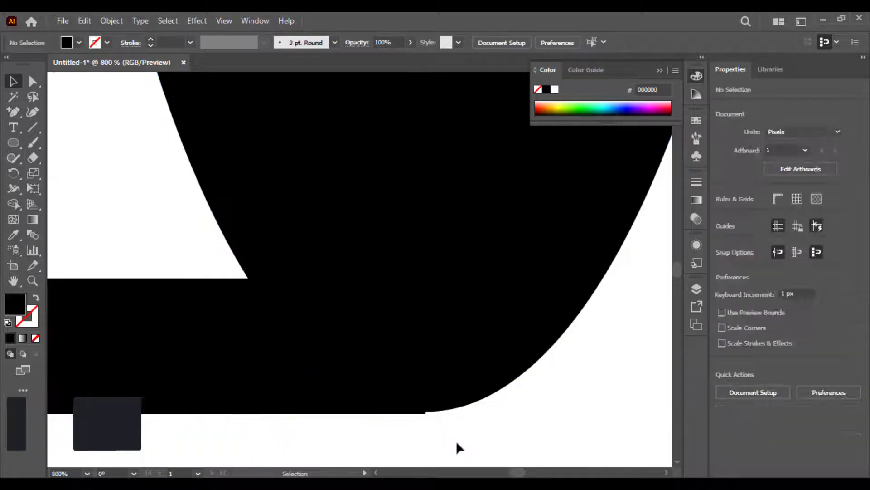
Step: Examine the whole shape, with the three nested outlines joined to the ellipse
{"action": "key", "text": "ctrl+minus"}
{"action": "key", "text": "ctrl+minus"}
{"action": "key", "text": "ctrl+minus"}
{"action": "key", "text": "ctrl+minus"}
{"action": "key", "text": "ctrl+minus"}
{"action": "key", "text": "ctrl+minus"}
{"action": "key", "text": "ctrl+minus"}
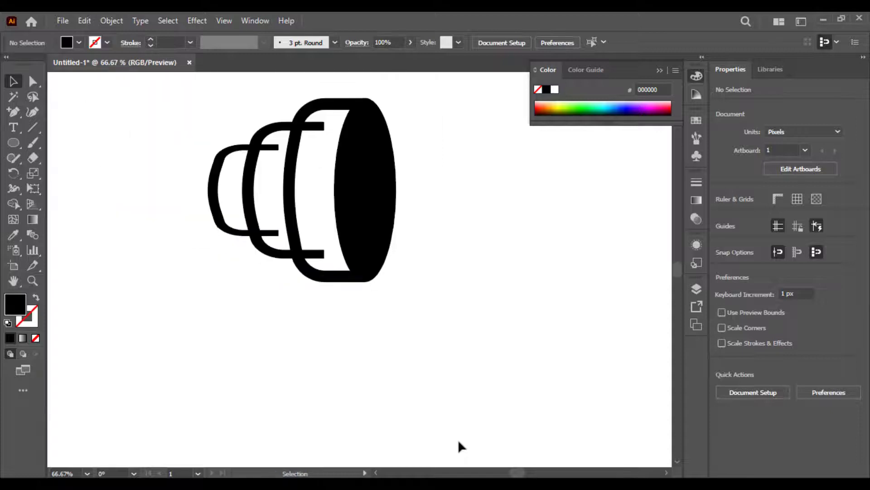
Step: Trim the overhanging ends of the two smaller outlines inside the stepped shape with the Shape Builder tool
{"action": "key", "text": "space"}
{"action": "left_click_drag", "start_coordinate": [361, 333], "coordinate": [406, 406]}
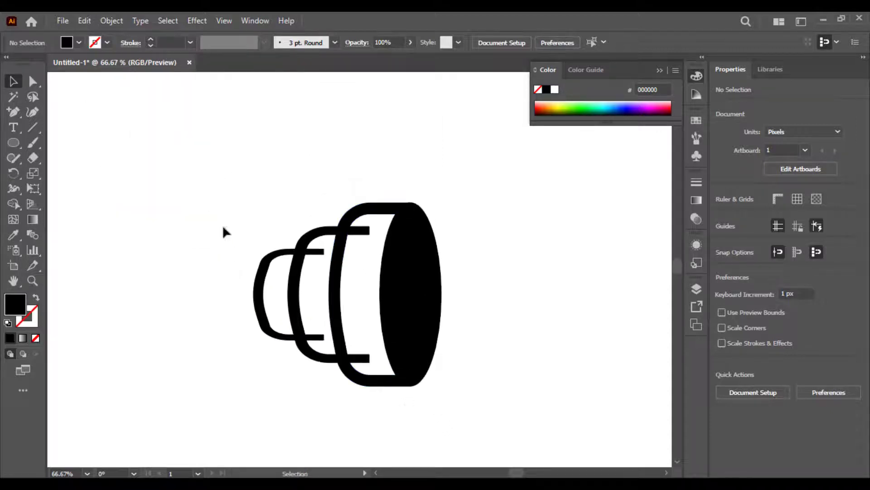
{"action": "left_click_drag", "start_coordinate": [430, 357], "coordinate": [466, 413]}
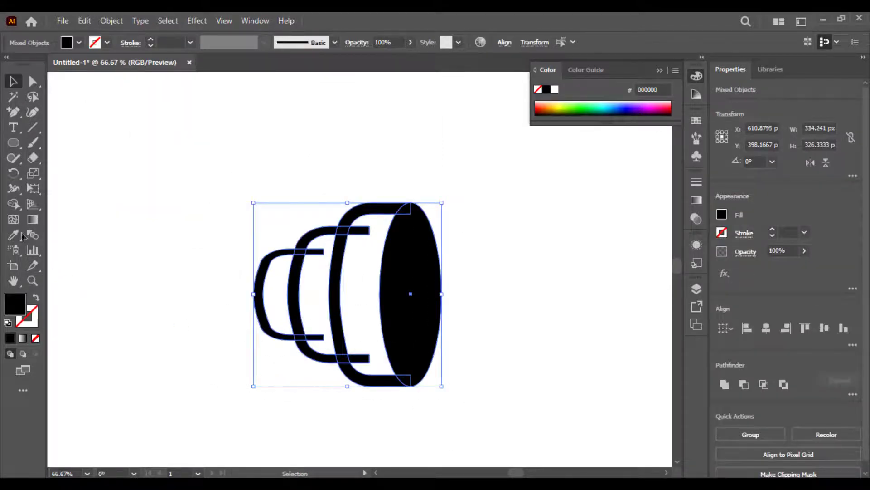
{"action": "left_click", "coordinate": [12, 204]}
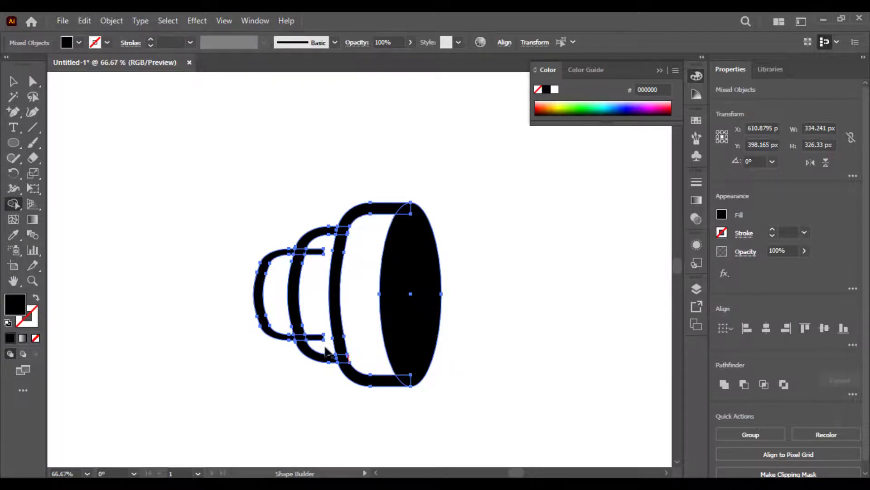
{"action": "left_click", "coordinate": [318, 250], "text": "alt"}
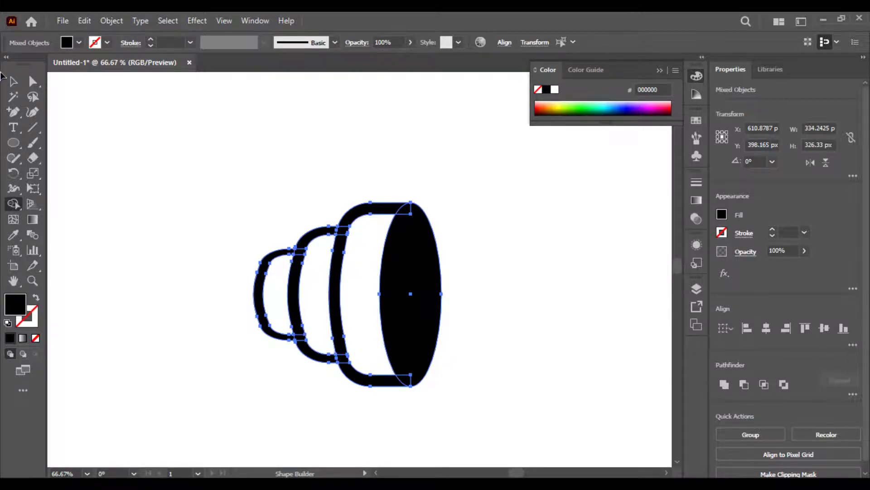
{"action": "left_click", "coordinate": [14, 81]}
{"action": "left_click", "coordinate": [138, 135]}
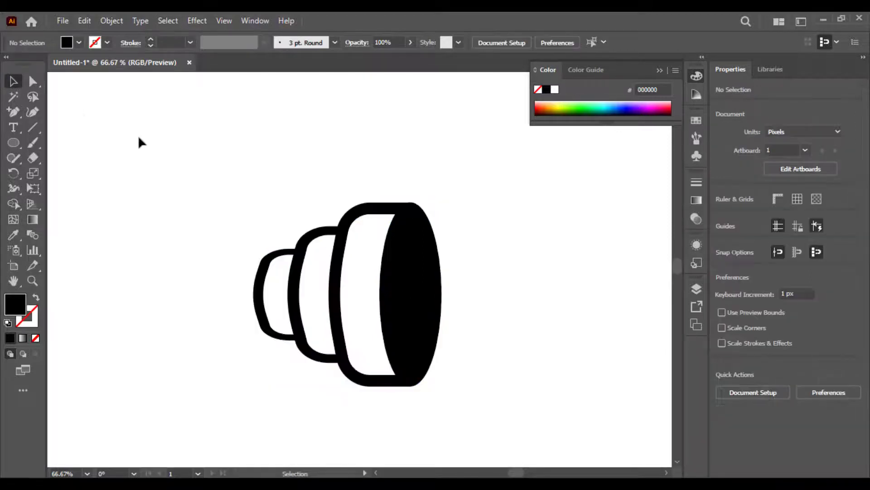
Step: Narrow the whole stepped shape horizontally to 282 px wide, keeping its height and its ellipse-side edge in place
{"action": "left_click_drag", "start_coordinate": [138, 135], "coordinate": [447, 338]}
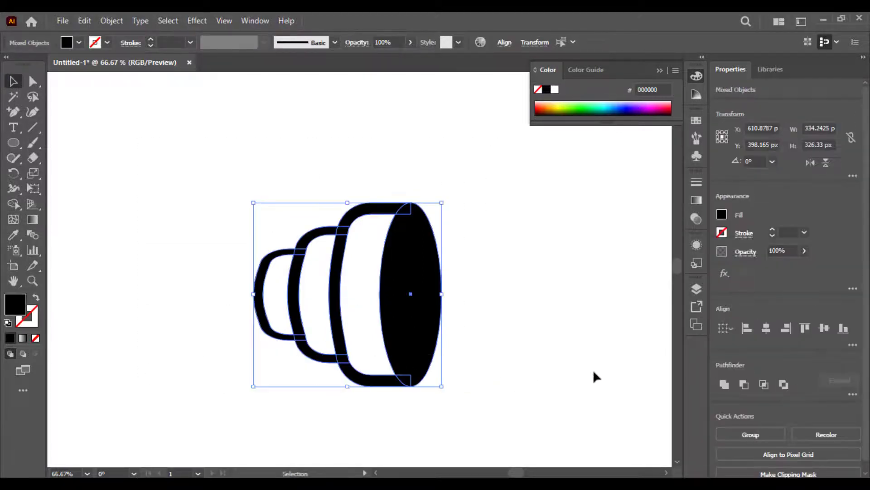
{"action": "left_click_drag", "start_coordinate": [253, 296], "coordinate": [283, 295]}
{"action": "left_click", "coordinate": [587, 275]}
Step: Unite the ellipse and all three outlines into a single shape
{"action": "left_click_drag", "start_coordinate": [490, 211], "coordinate": [280, 403]}
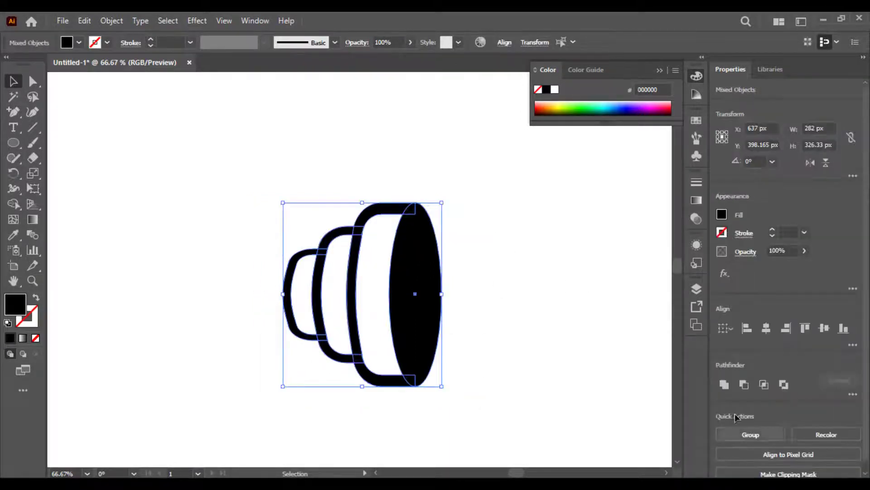
{"action": "left_click", "coordinate": [725, 384]}
{"action": "left_click", "coordinate": [498, 281]}
{"action": "key", "text": "ctrl+minus"}
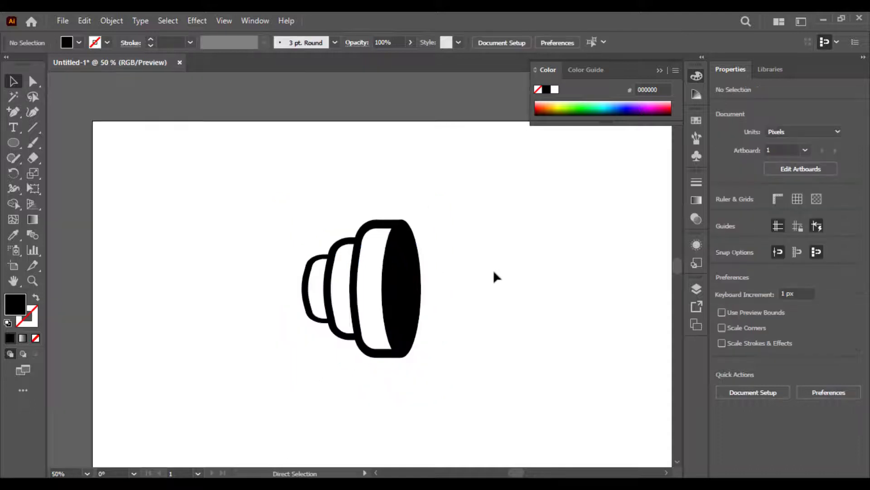
{"action": "key", "text": "ctrl+minus"}
{"action": "key", "text": "ctrl+plus"}
Step: Duplicate the united weight shape by copying and pasting it
{"action": "left_click_drag", "start_coordinate": [430, 188], "coordinate": [216, 396]}
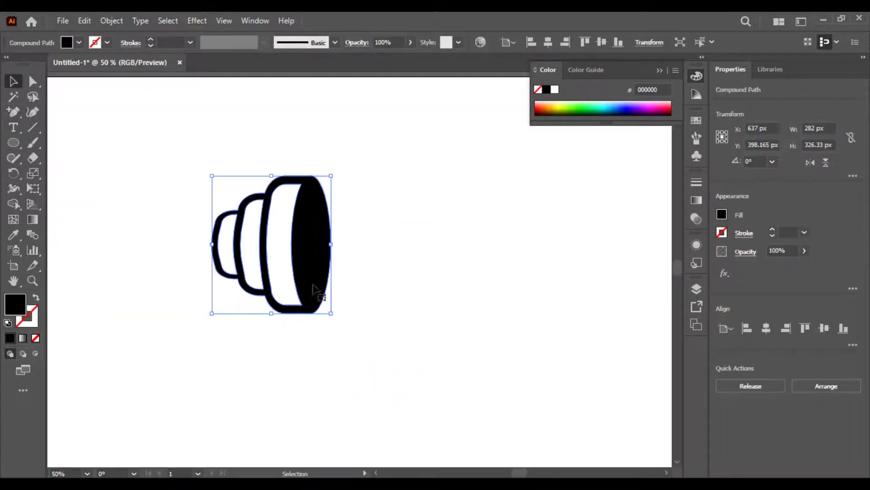
{"action": "left_click", "coordinate": [84, 20]}
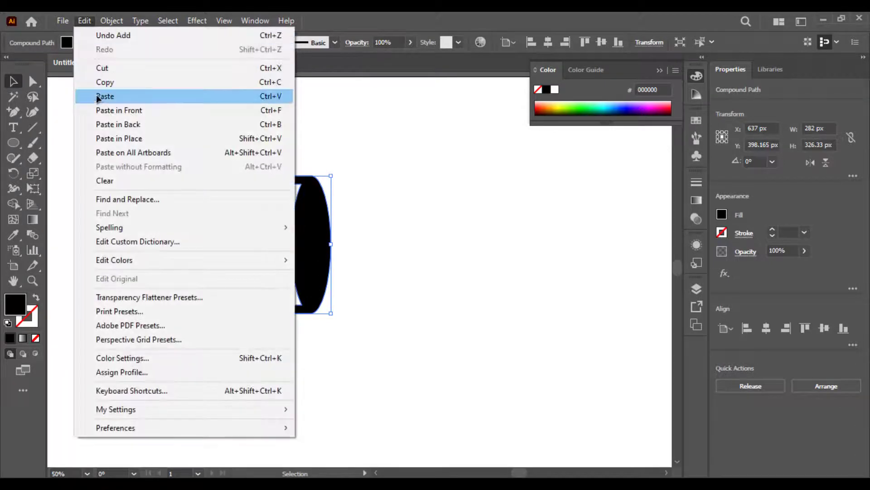
{"action": "left_click", "coordinate": [104, 82]}
{"action": "left_click", "coordinate": [84, 21]}
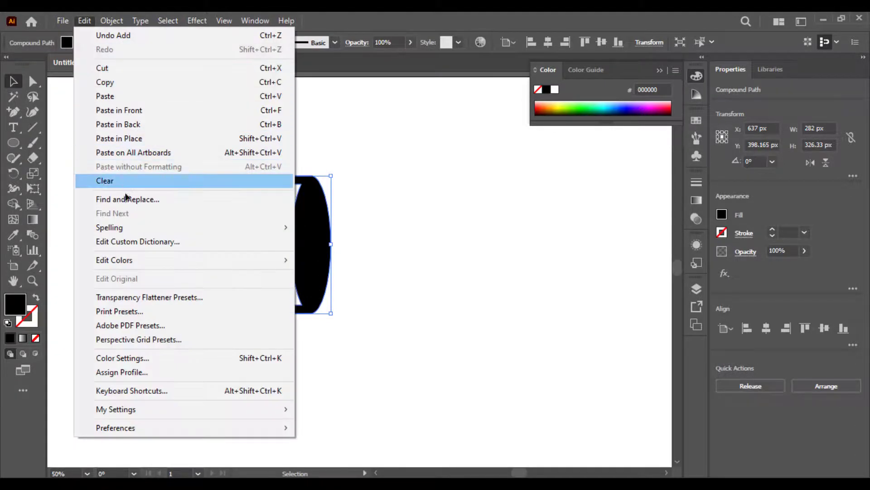
{"action": "left_click", "coordinate": [109, 95]}
Step: Reflect the copy across the vertical axis and move it far right of the original, level with it and with the ellipses facing each other
{"action": "right_click", "coordinate": [399, 243]}
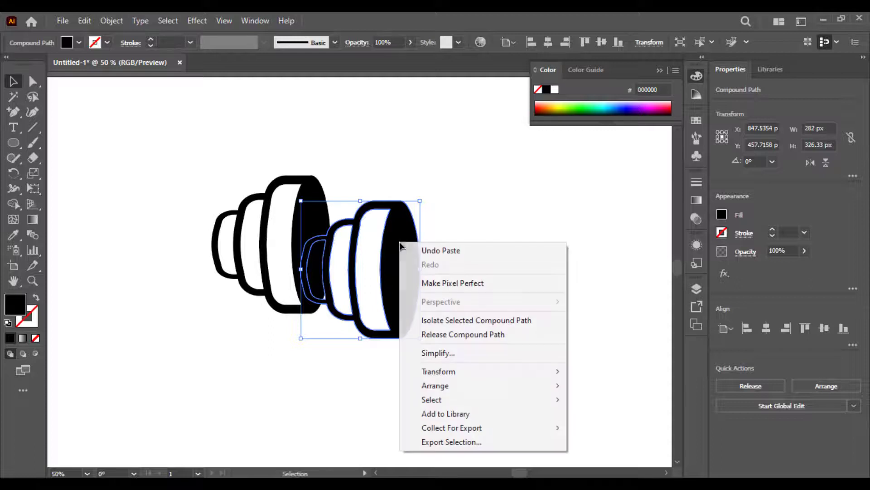
{"action": "mouse_move", "coordinate": [545, 375]}
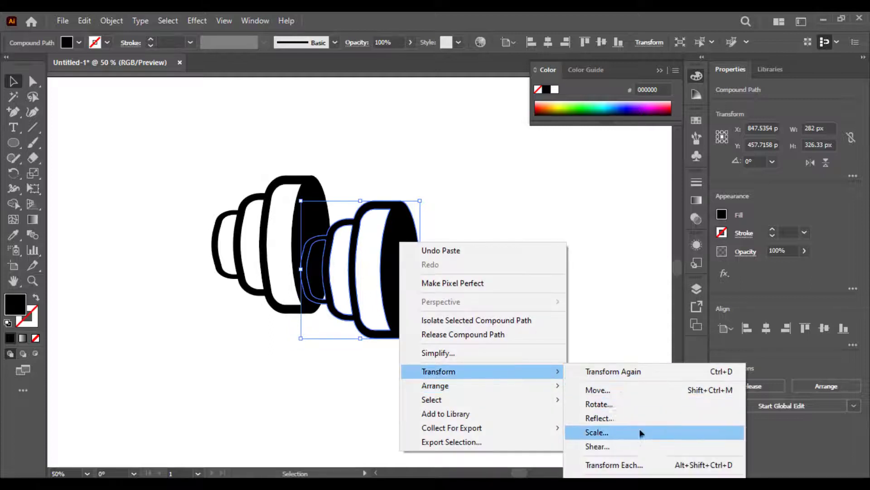
{"action": "left_click", "coordinate": [606, 418]}
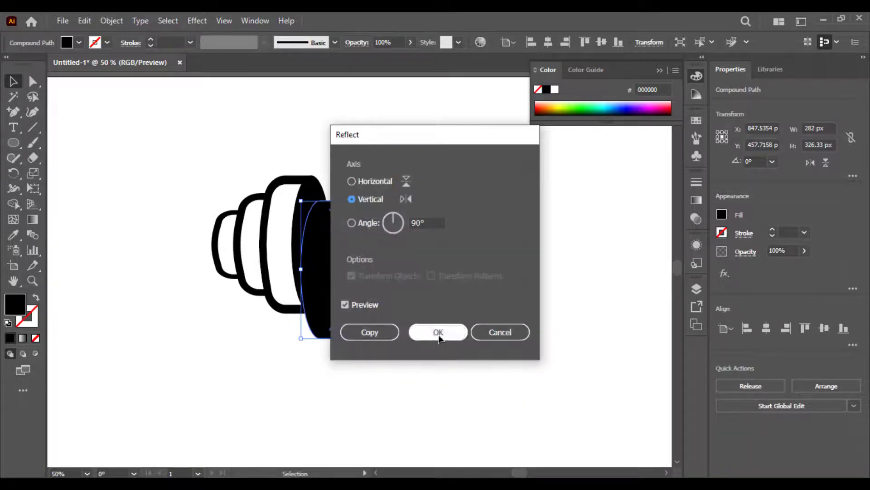
{"action": "left_click", "coordinate": [441, 329]}
{"action": "left_click_drag", "start_coordinate": [342, 265], "coordinate": [611, 243]}
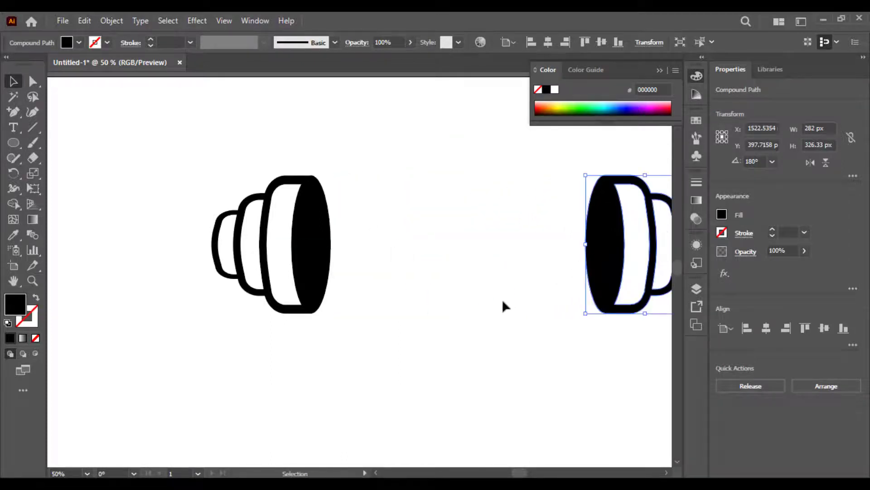
{"action": "left_click", "coordinate": [502, 298]}
Step: Draw a rectangular bar about 665 by 96 px joining the two black ellipses
{"action": "key", "text": "ctrl+minus"}
{"action": "key", "text": "ctrl+minus"}
{"action": "left_click_drag", "start_coordinate": [502, 300], "coordinate": [445, 306]}
{"action": "key", "text": "ctrl+plus"}
{"action": "key", "text": "ctrl+plus"}
{"action": "left_click_drag", "start_coordinate": [408, 340], "coordinate": [421, 309]}
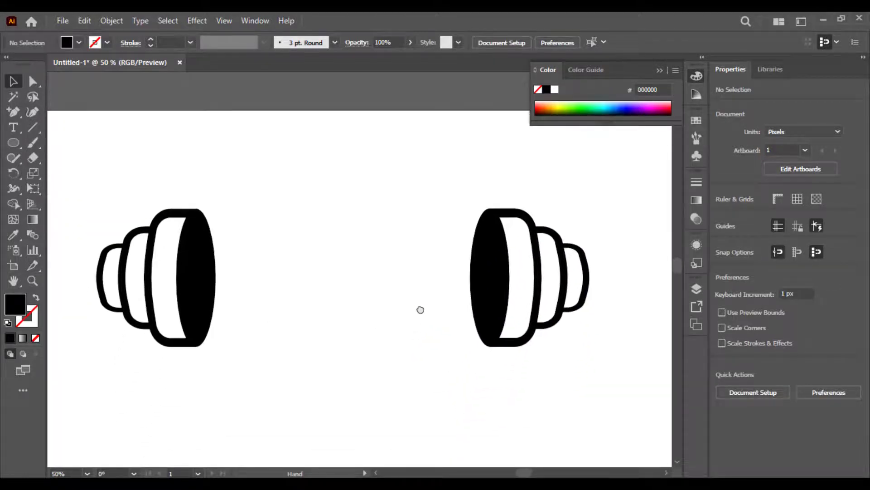
{"action": "left_click_drag", "start_coordinate": [358, 326], "coordinate": [291, 311]}
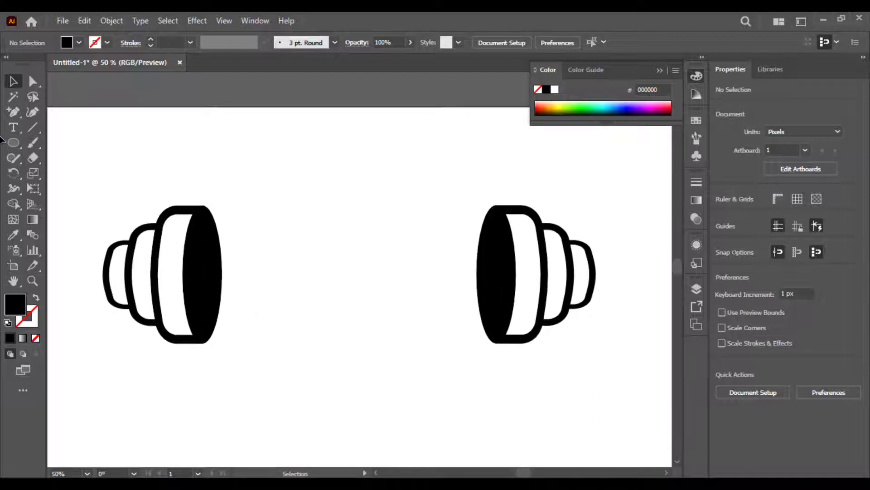
{"action": "left_click_drag", "start_coordinate": [13, 142], "coordinate": [68, 142]}
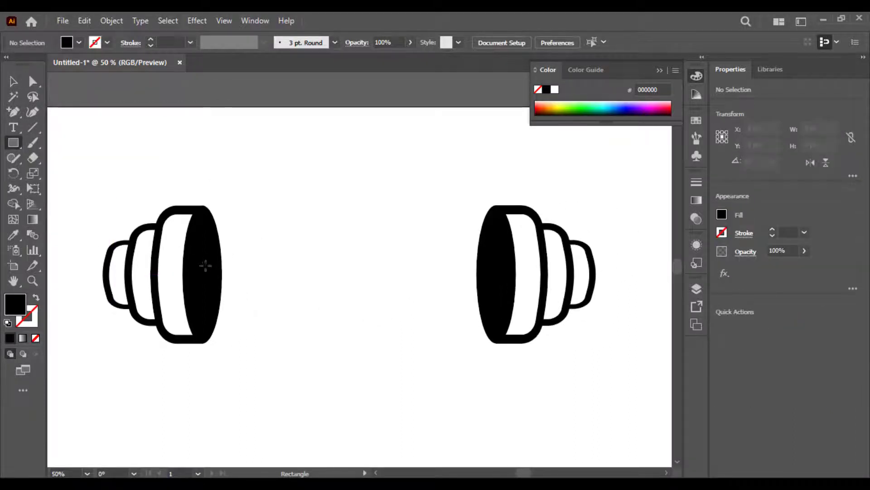
{"action": "left_click_drag", "start_coordinate": [207, 273], "coordinate": [488, 234]}
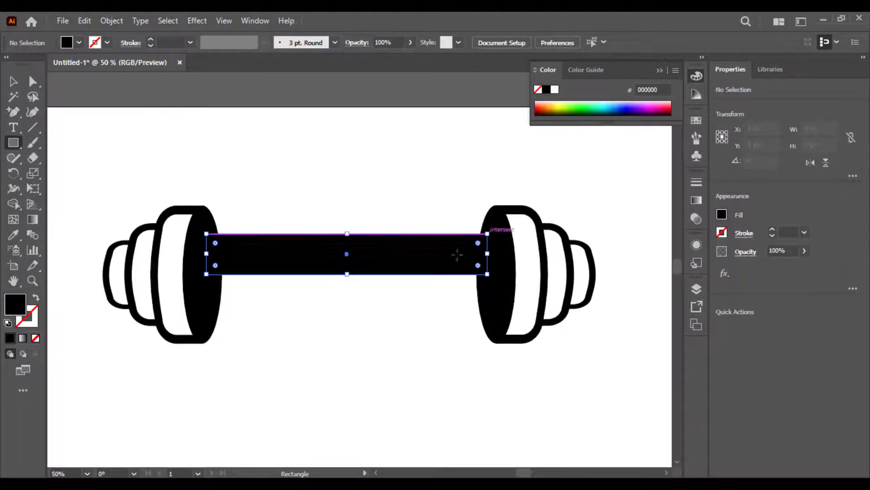
Step: Give the bar no fill and a black stroke of 20 pt
{"action": "left_click", "coordinate": [34, 297]}
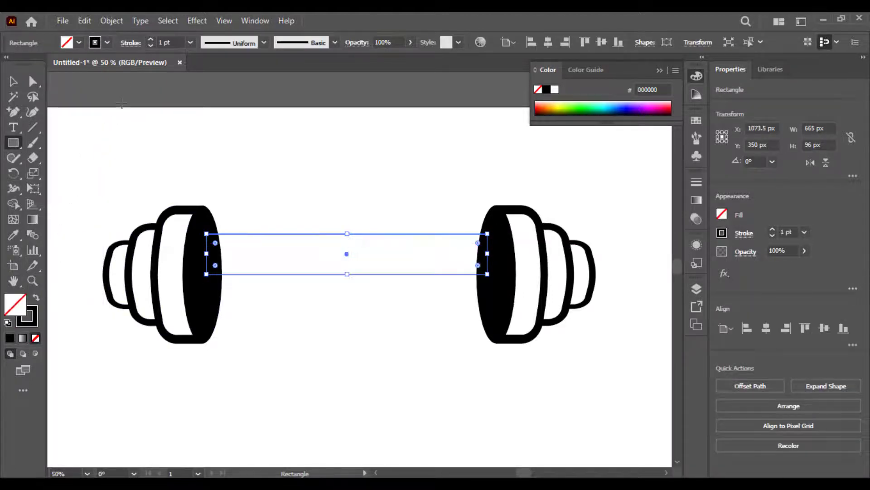
{"action": "left_click", "coordinate": [190, 42]}
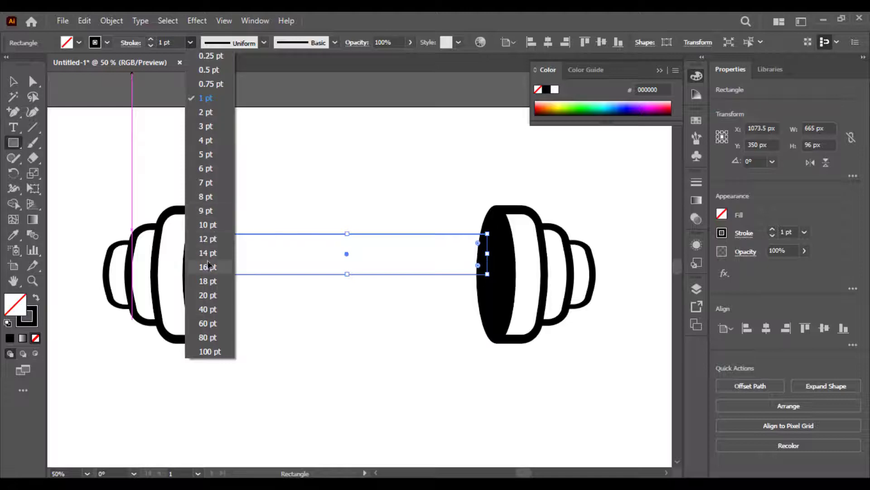
{"action": "left_click", "coordinate": [206, 239]}
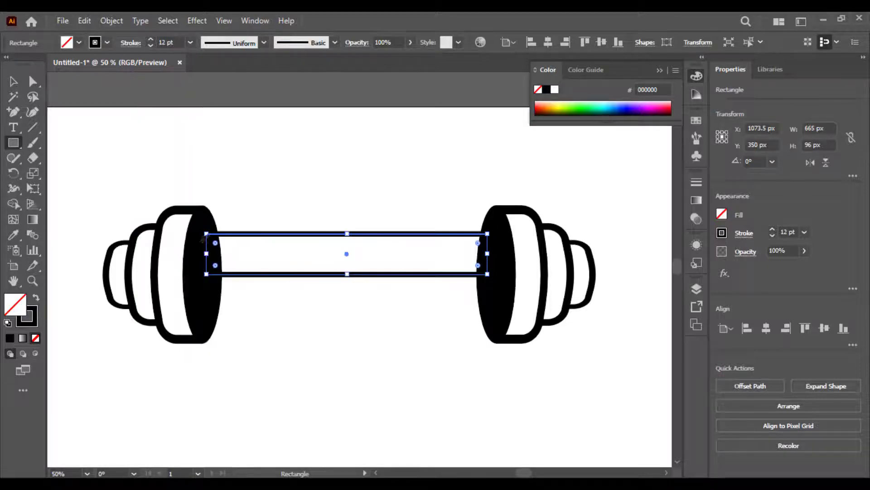
{"action": "left_click", "coordinate": [190, 42]}
{"action": "left_click", "coordinate": [211, 296]}
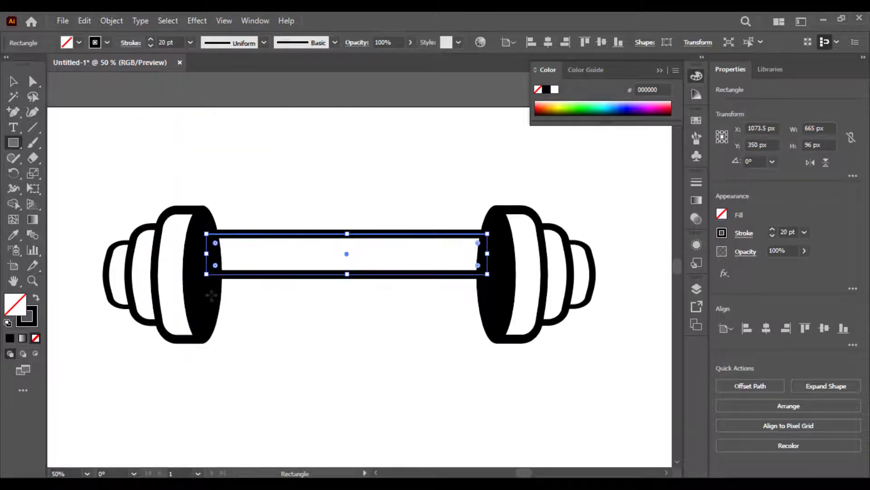
Step: Lower the bar slightly and align its vertical center with that of the right weight
{"action": "key", "text": "v"}
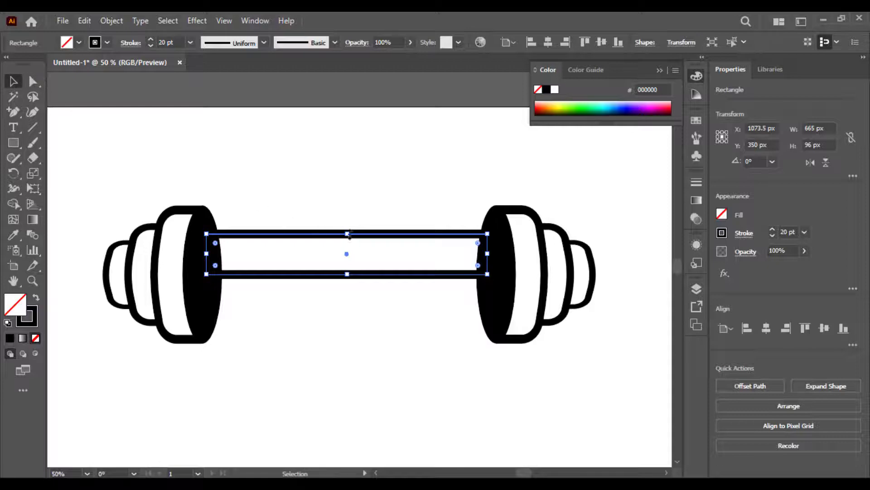
{"action": "mouse_move", "coordinate": [368, 234]}
{"action": "left_mouse_down"}
{"action": "mouse_move", "coordinate": [368, 255]}
{"action": "mouse_move", "coordinate": [359, 246]}
{"action": "mouse_move", "coordinate": [371, 248]}
{"action": "left_mouse_up"}
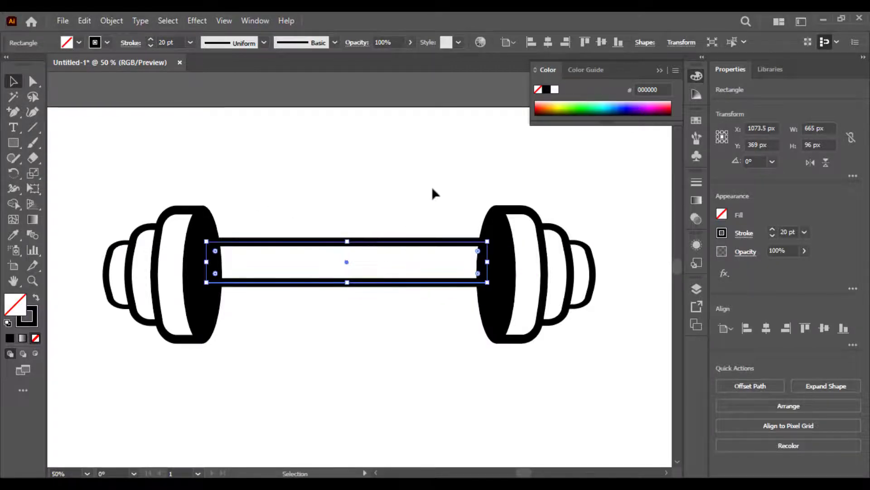
{"action": "left_click_drag", "start_coordinate": [423, 159], "coordinate": [587, 420]}
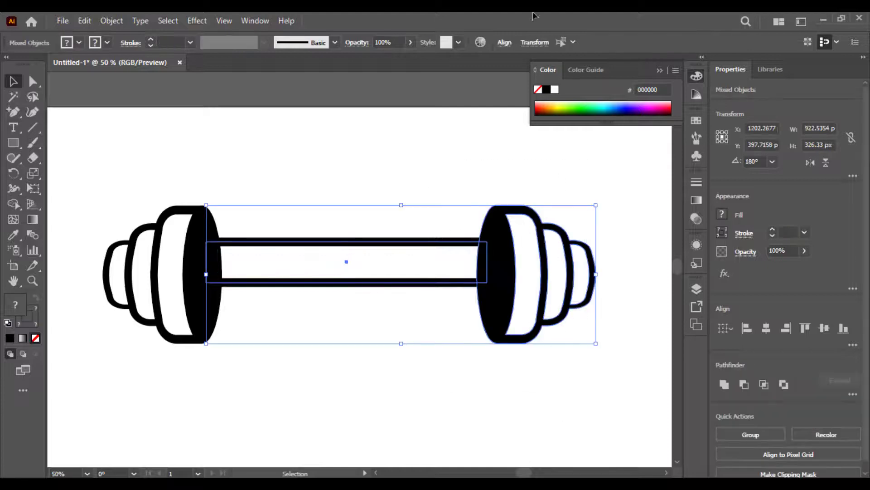
{"action": "left_click", "coordinate": [504, 44]}
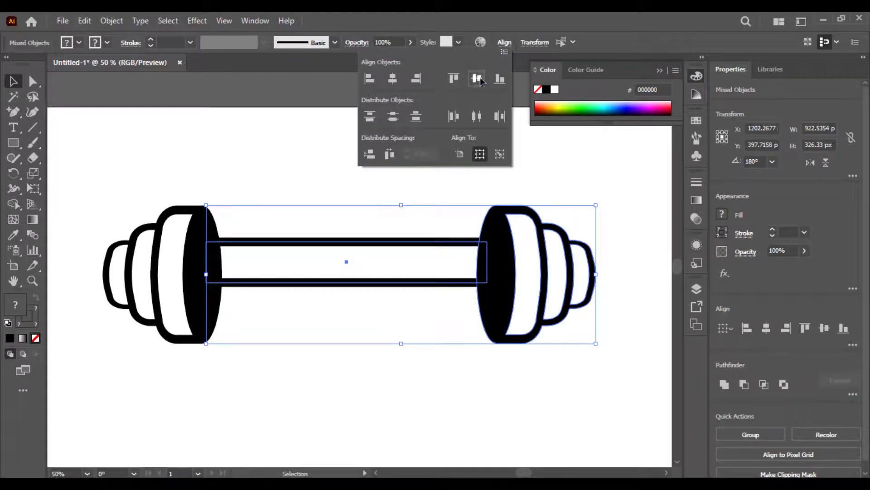
{"action": "left_click", "coordinate": [480, 80]}
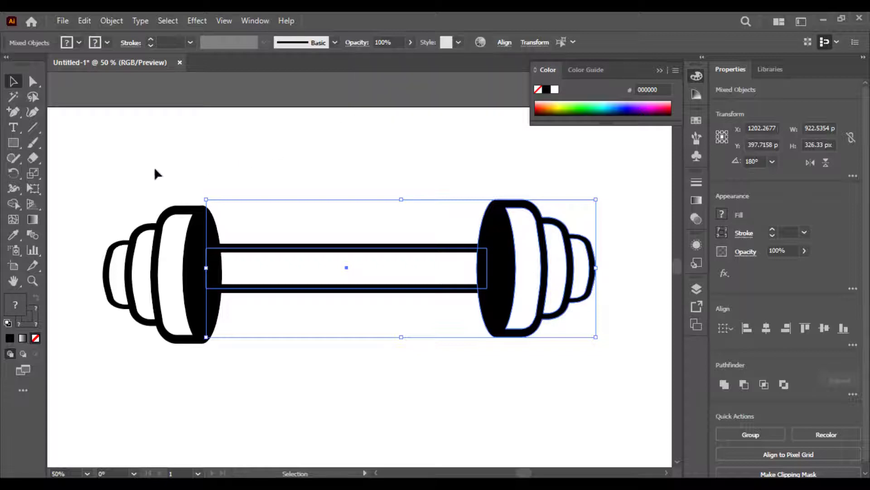
Step: Align both weights and the bar to a common vertical center
{"action": "left_click_drag", "start_coordinate": [155, 170], "coordinate": [570, 352]}
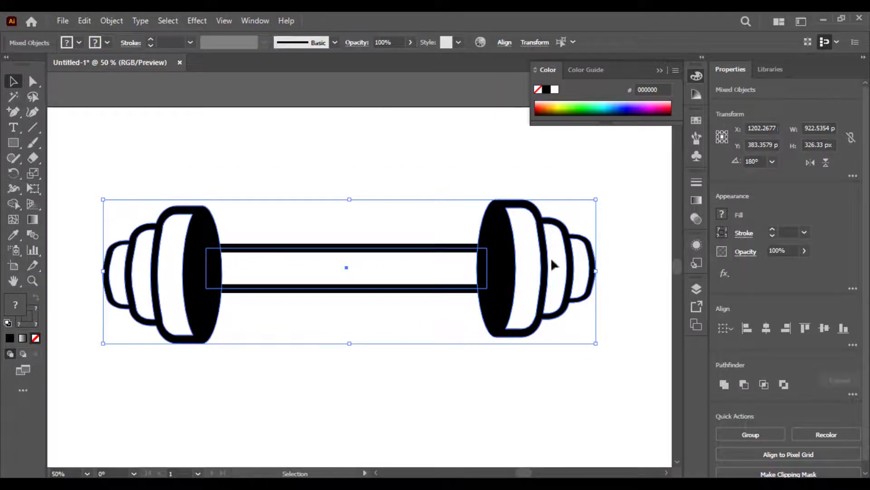
{"action": "left_click", "coordinate": [504, 43]}
{"action": "left_click", "coordinate": [477, 79]}
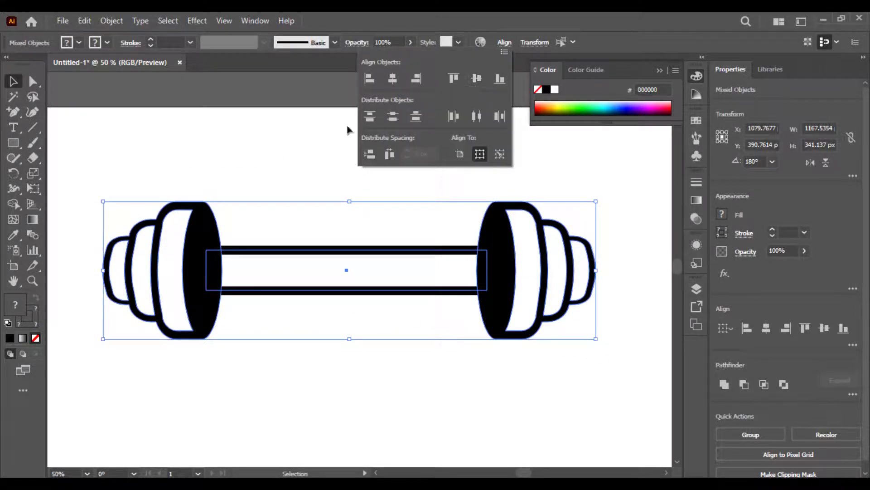
{"action": "left_click", "coordinate": [291, 150]}
{"action": "left_click", "coordinate": [290, 149]}
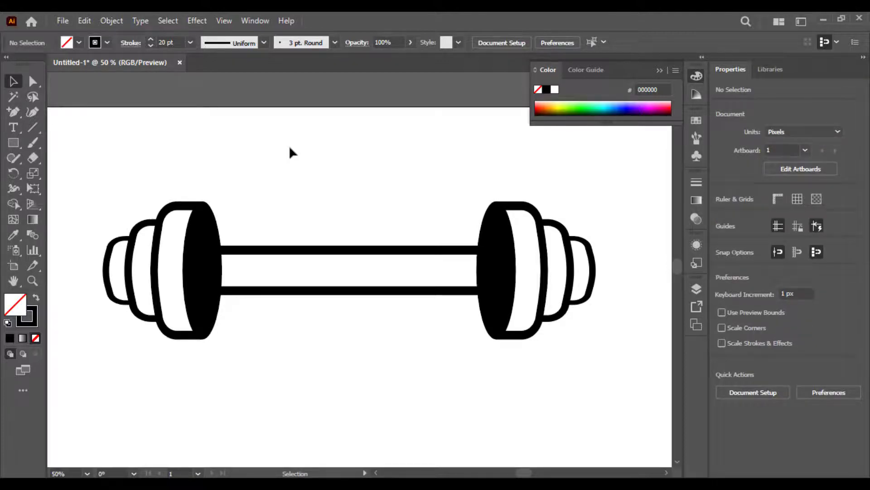
Step: Slim the bar by reducing its height evenly about its center, keeping its length
{"action": "left_click", "coordinate": [365, 291]}
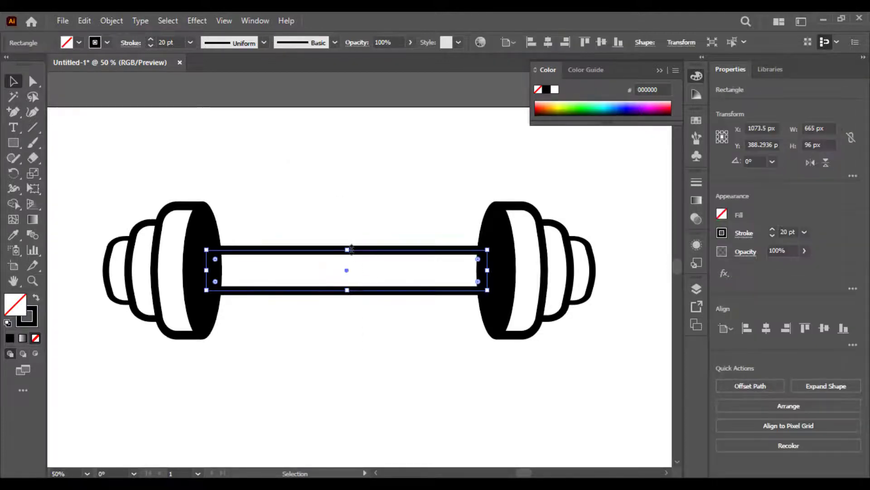
{"action": "mouse_move", "coordinate": [347, 250]}
{"action": "left_mouse_down"}
{"action": "mouse_move", "coordinate": [369, 252]}
{"action": "mouse_move", "coordinate": [351, 256]}
{"action": "mouse_move", "coordinate": [350, 264]}
{"action": "left_mouse_up"}
{"action": "key", "text": "ctrl+z"}
{"action": "left_click", "coordinate": [355, 326]}
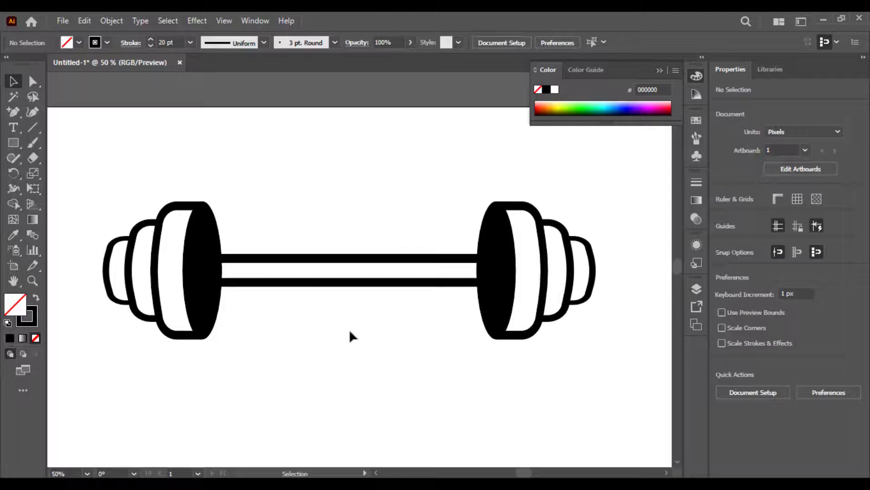
{"action": "key", "text": "ctrl+minus"}
{"action": "key", "text": "ctrl+minus"}
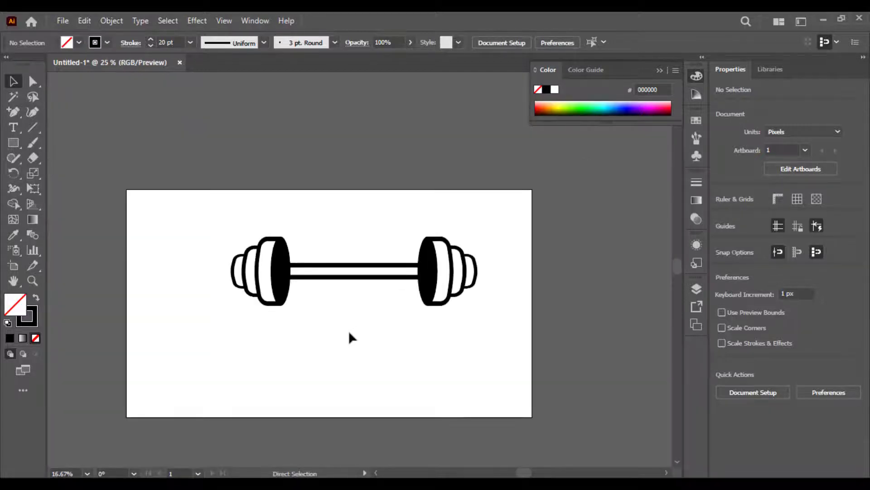
{"action": "key", "text": "ctrl+plus"}
{"action": "left_click_drag", "start_coordinate": [349, 333], "coordinate": [371, 284]}
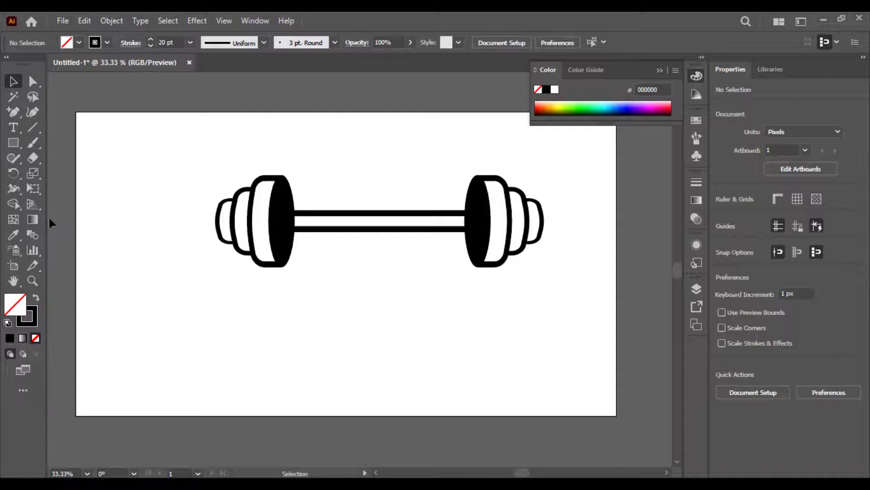
Step: Draw a closed right triangle with the Pen tool below the barbell, with vertical and horizontal sides about 366 px long
{"action": "left_click", "coordinate": [13, 113]}
{"action": "left_click", "coordinate": [38, 113]}
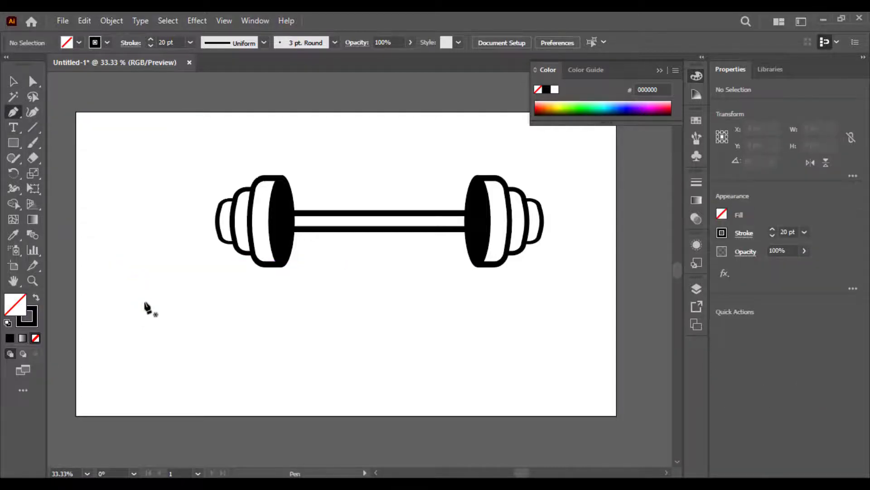
{"action": "left_click", "coordinate": [143, 300]}
{"action": "left_click", "coordinate": [143, 402], "text": "shift"}
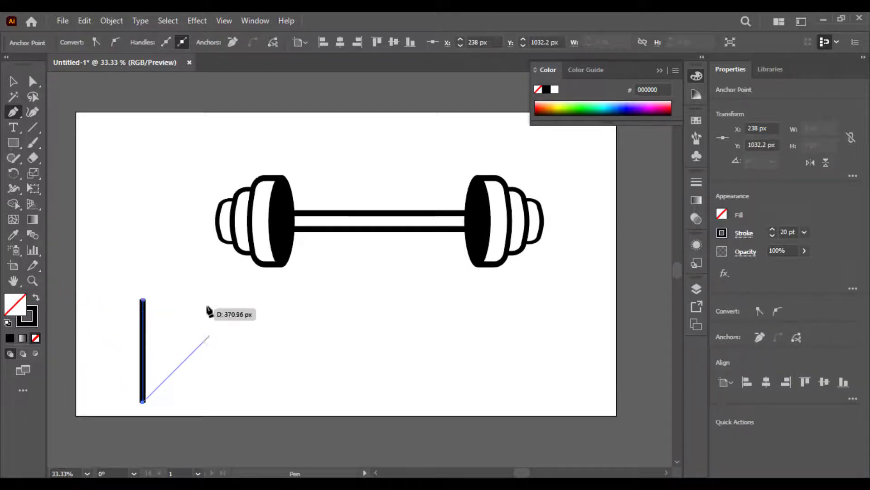
{"action": "left_click", "coordinate": [243, 301]}
{"action": "left_click", "coordinate": [143, 299]}
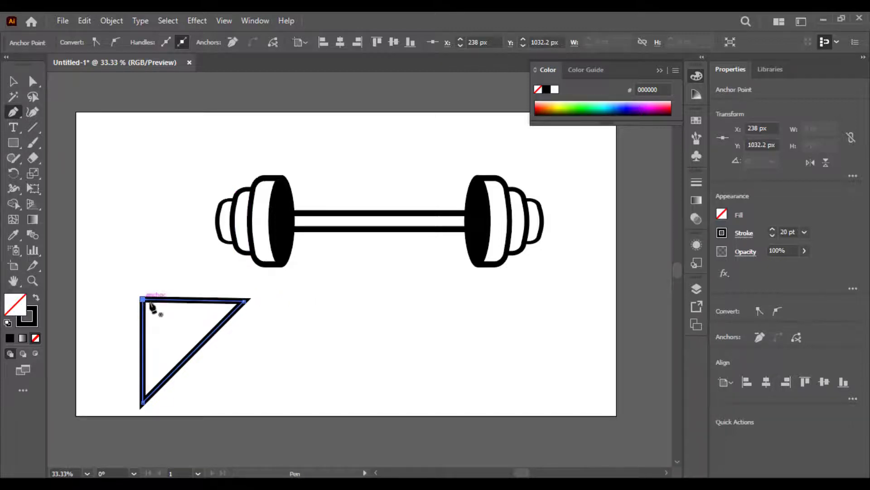
Step: Rotate the triangle 45° so its right-angled corner points left and its longest side stands vertical
{"action": "left_click", "coordinate": [13, 96]}
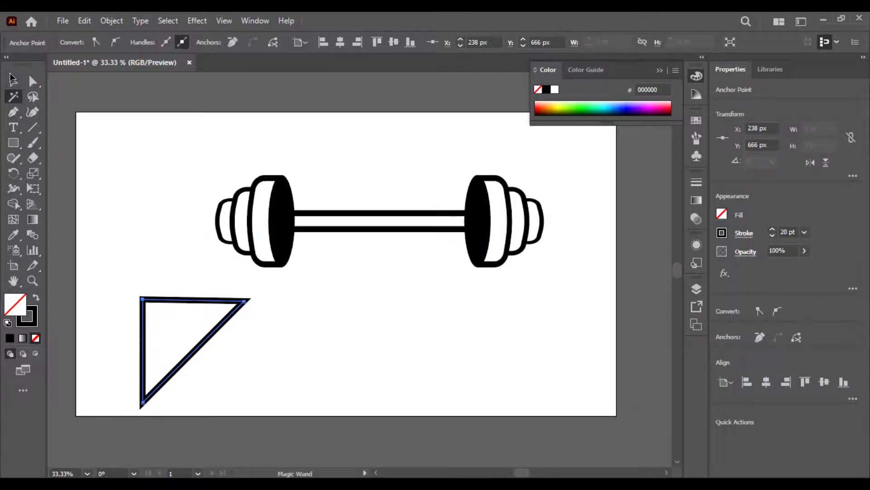
{"action": "left_click", "coordinate": [13, 81]}
{"action": "left_click_drag", "start_coordinate": [248, 295], "coordinate": [195, 277]}
{"action": "left_click_drag", "start_coordinate": [217, 333], "coordinate": [132, 350]}
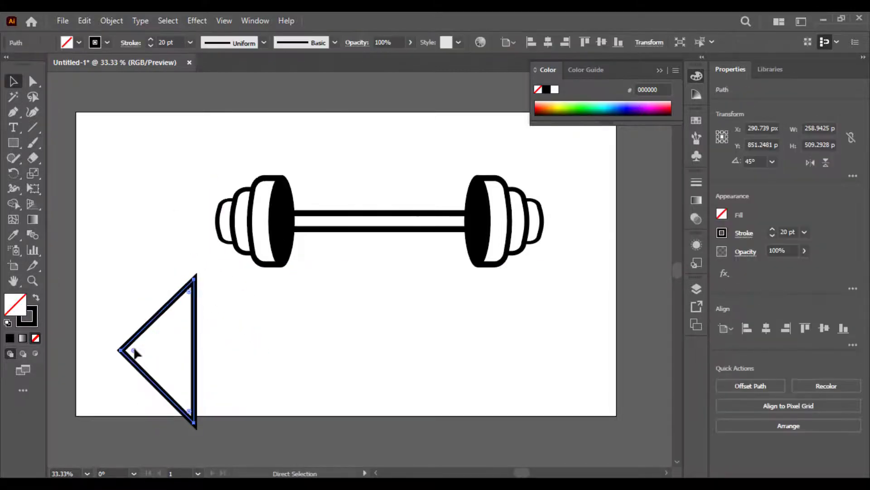
Step: Thicken the triangle's stroke to 60 pt
{"action": "key", "text": "ctrl+="}
{"action": "key", "text": "ctrl+="}
{"action": "left_click_drag", "start_coordinate": [226, 330], "coordinate": [136, 308]}
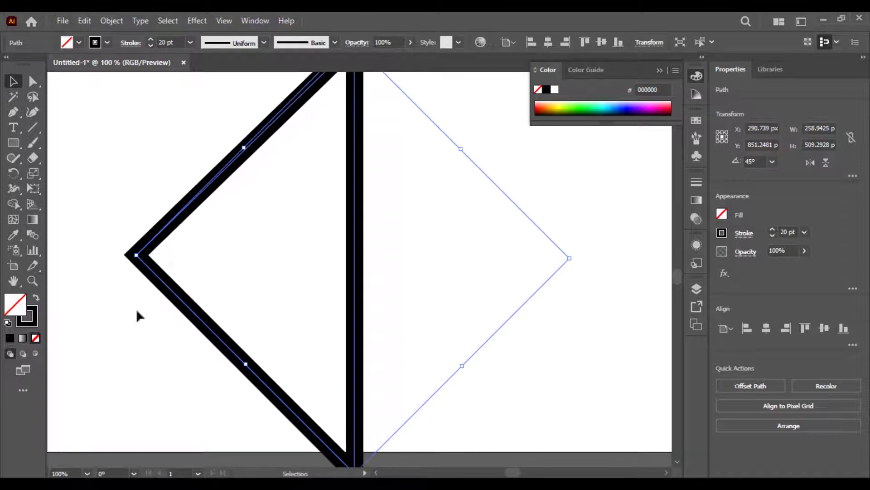
{"action": "left_click", "coordinate": [107, 42]}
{"action": "left_click", "coordinate": [191, 42]}
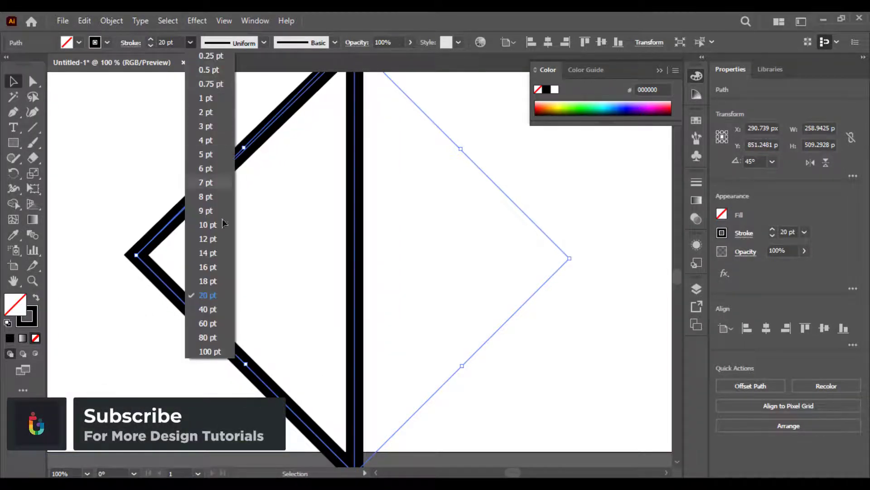
{"action": "left_click", "coordinate": [211, 336]}
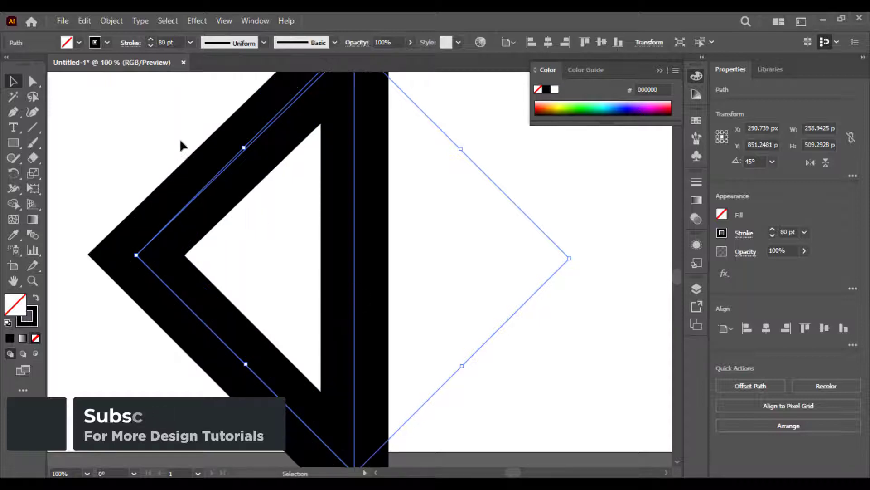
{"action": "left_click", "coordinate": [190, 43]}
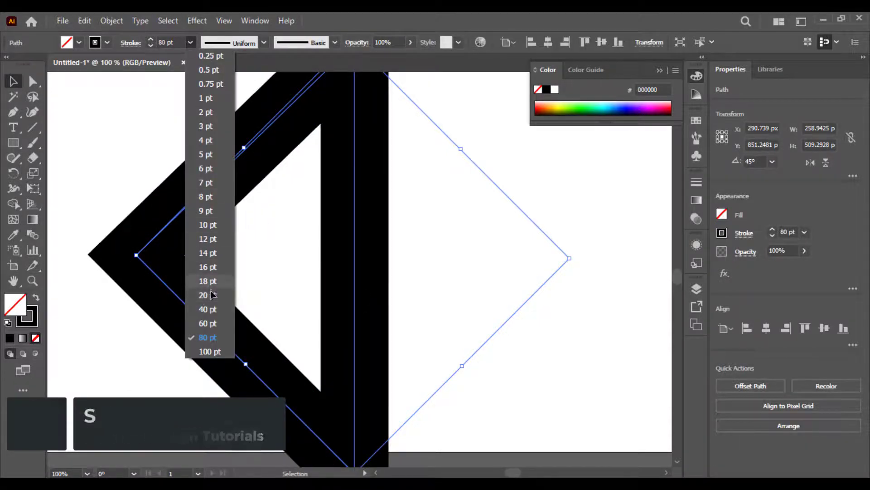
{"action": "left_click", "coordinate": [208, 323]}
{"action": "left_click", "coordinate": [425, 300]}
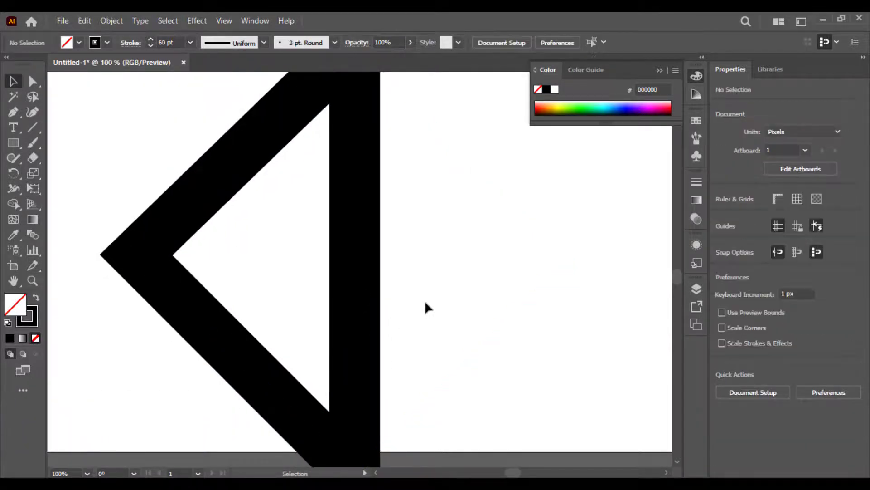
Step: Expand the stroked triangle into a filled black outline shape
{"action": "key", "text": "ctrl+minus"}
{"action": "key", "text": "ctrl+minus"}
{"action": "key", "text": "ctrl+minus"}
{"action": "key", "text": "ctrl+plus"}
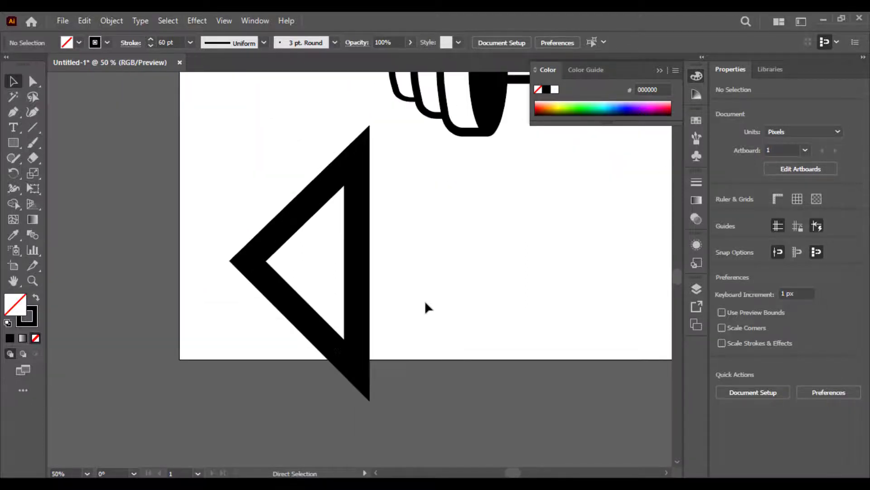
{"action": "key", "text": "space"}
{"action": "left_click_drag", "start_coordinate": [422, 307], "coordinate": [367, 352]}
{"action": "left_click", "coordinate": [207, 303]}
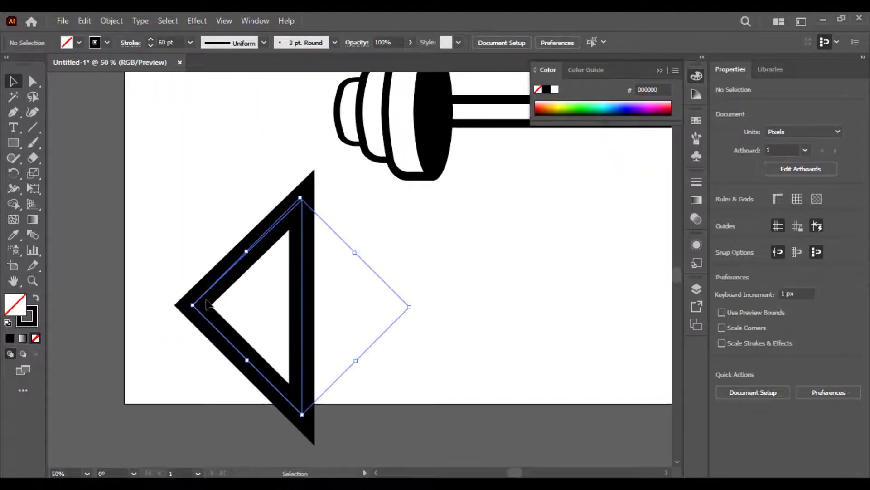
{"action": "left_click", "coordinate": [112, 20]}
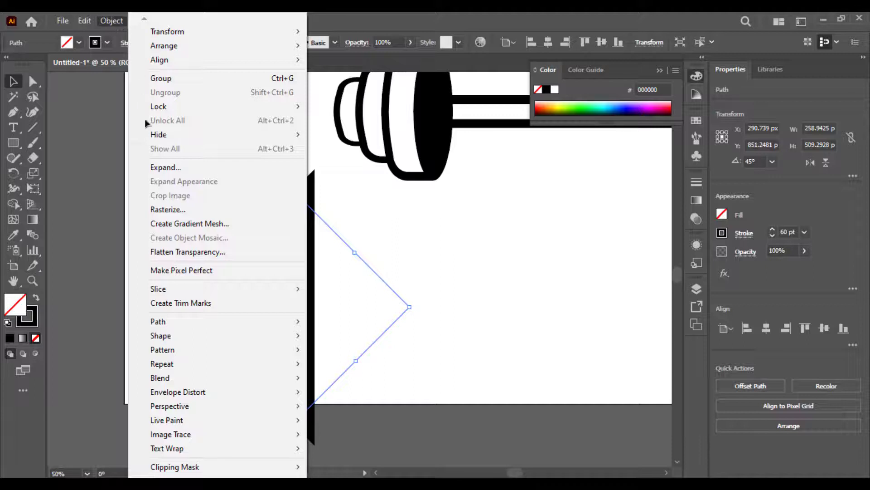
{"action": "left_click", "coordinate": [156, 169]}
{"action": "left_click", "coordinate": [389, 322]}
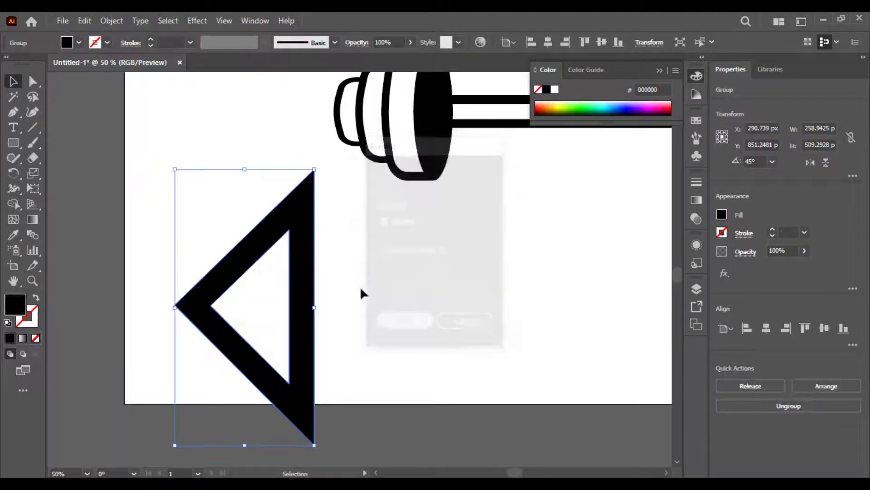
Step: Move the triangle up inside the artboard and draw a horizontal line about 293 px long from its center outward past the vertical side
{"action": "left_click", "coordinate": [346, 270]}
{"action": "key", "text": "ctrl+equal"}
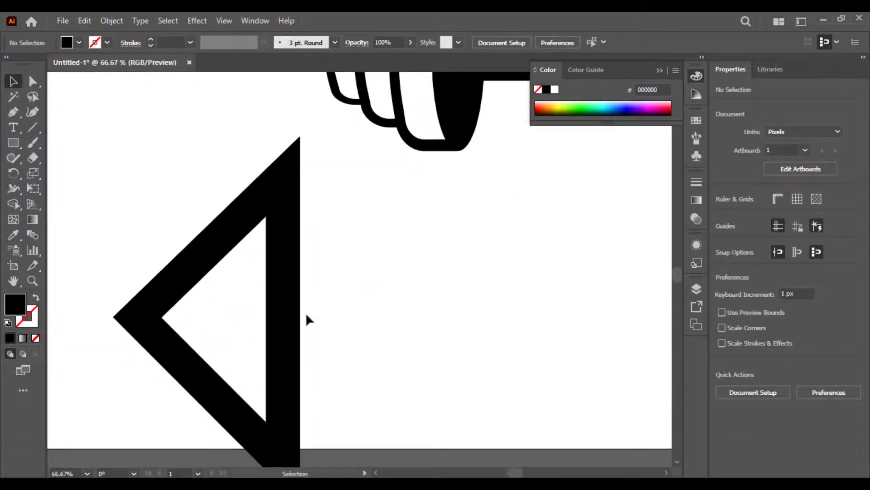
{"action": "left_click_drag", "start_coordinate": [286, 320], "coordinate": [278, 255]}
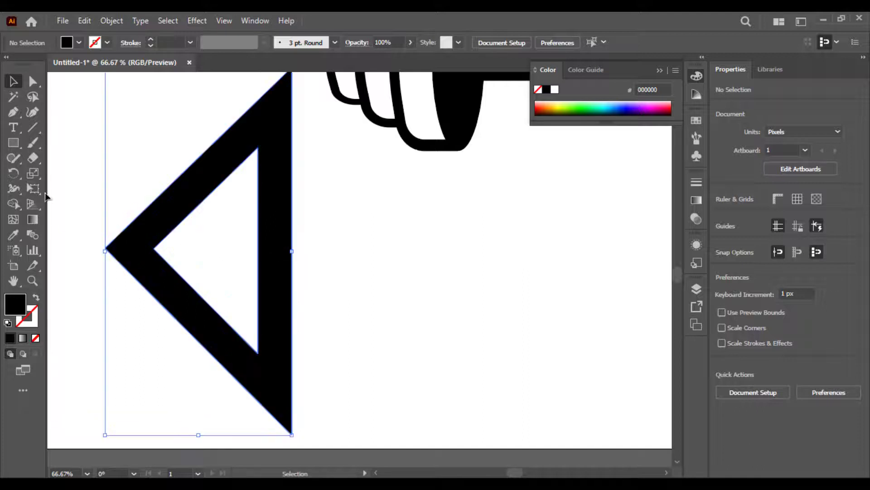
{"action": "left_click", "coordinate": [29, 129]}
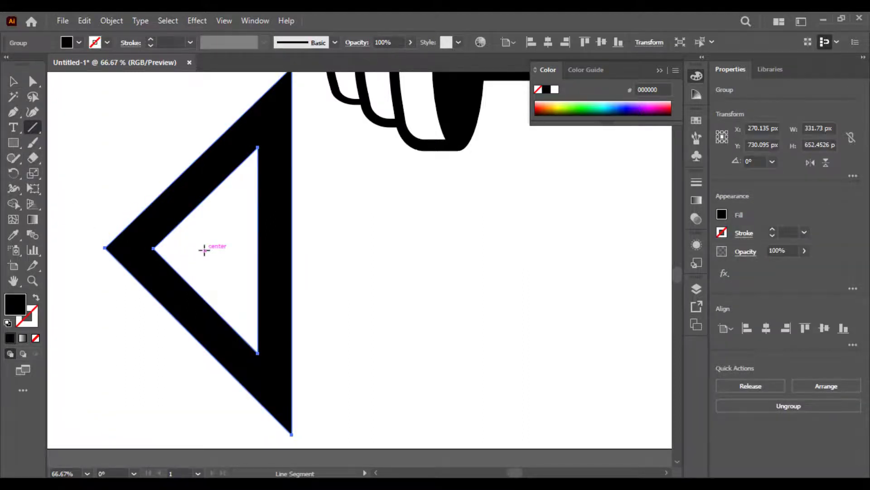
{"action": "left_click_drag", "start_coordinate": [204, 250], "coordinate": [371, 250]}
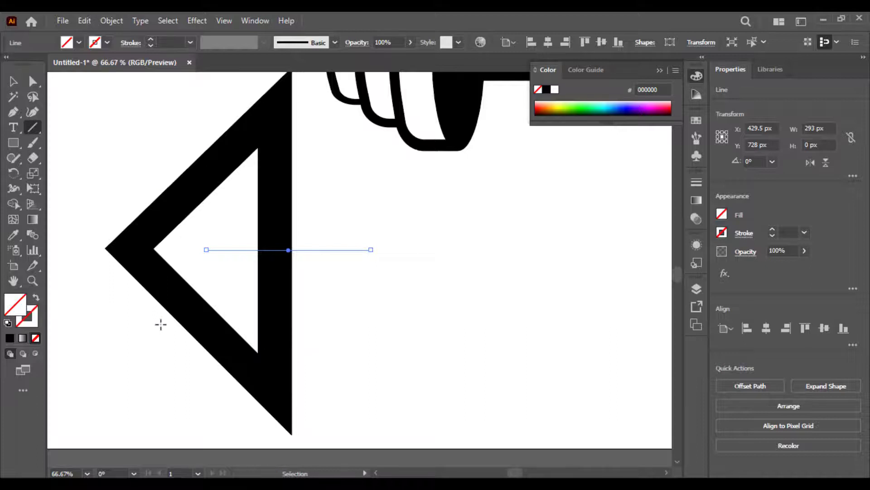
Step: Draw a black-filled rectangle about 118 × 53 px just under the line, reaching from inside the triangle to its outer vertical edge
{"action": "scroll", "coordinate": [161, 324], "scroll_direction": "up", "scroll_amount": 3}
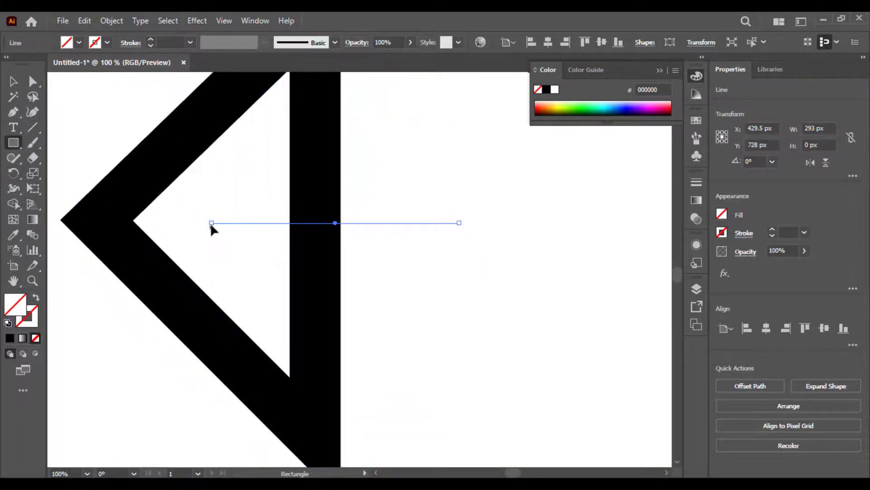
{"action": "left_click_drag", "start_coordinate": [240, 224], "coordinate": [341, 269]}
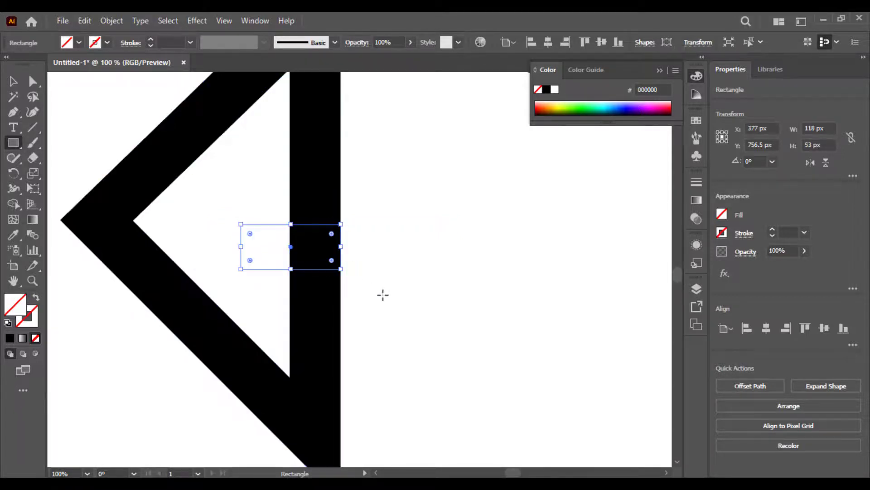
{"action": "left_click", "coordinate": [9, 338]}
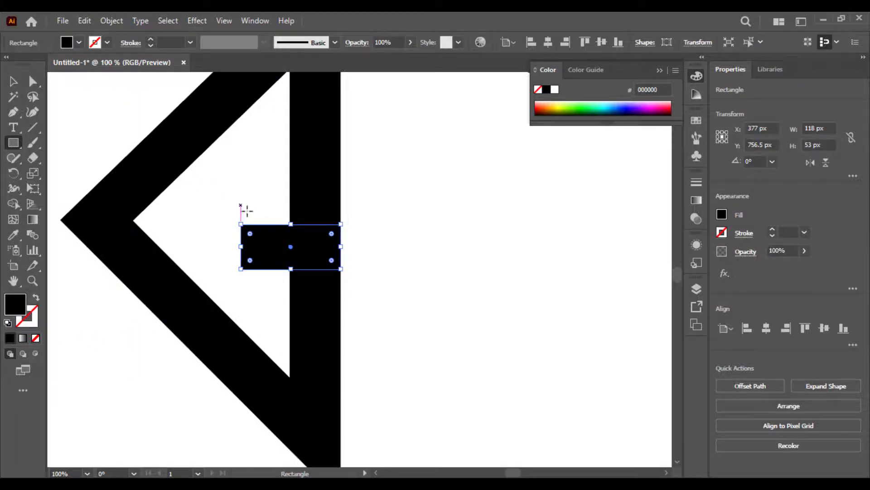
{"action": "left_click", "coordinate": [13, 81]}
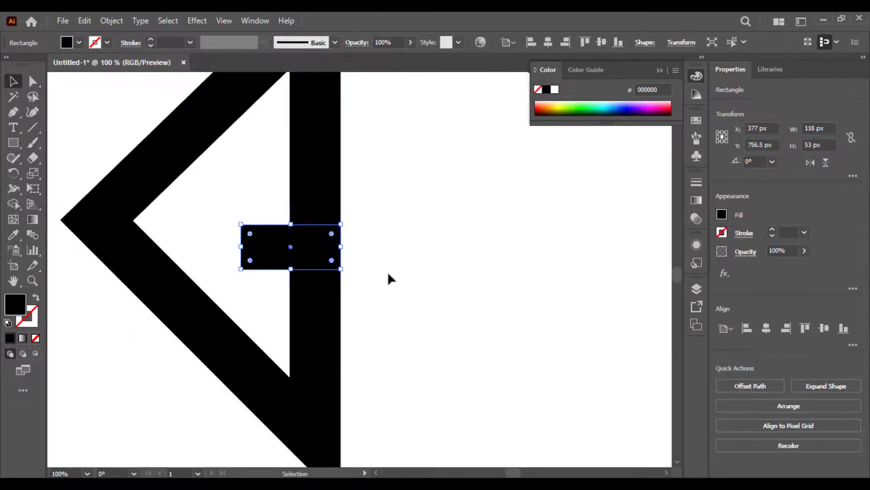
Step: Stretch the rectangle downward to a height of about 58 px
{"action": "left_click", "coordinate": [388, 274]}
{"action": "left_click", "coordinate": [292, 248]}
{"action": "mouse_move", "coordinate": [290, 269]}
{"action": "left_mouse_down"}
{"action": "mouse_move", "coordinate": [287, 290]}
{"action": "mouse_move", "coordinate": [285, 275]}
{"action": "left_mouse_up"}
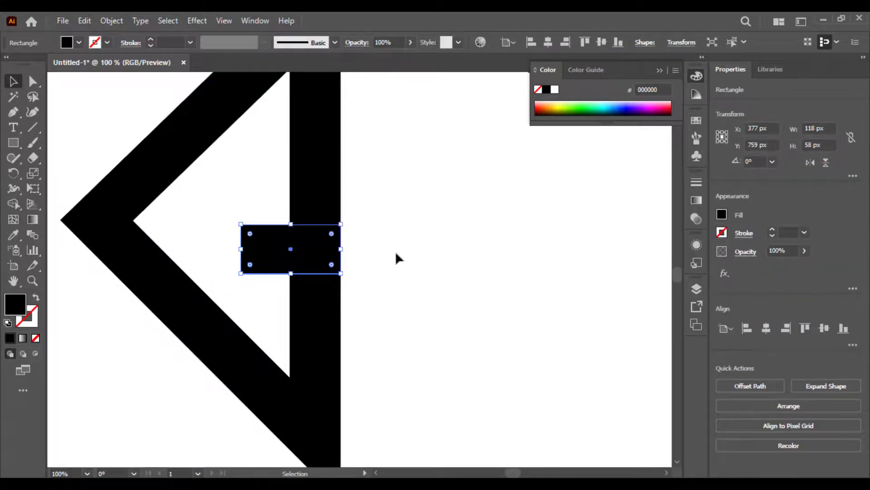
{"action": "left_click", "coordinate": [395, 252]}
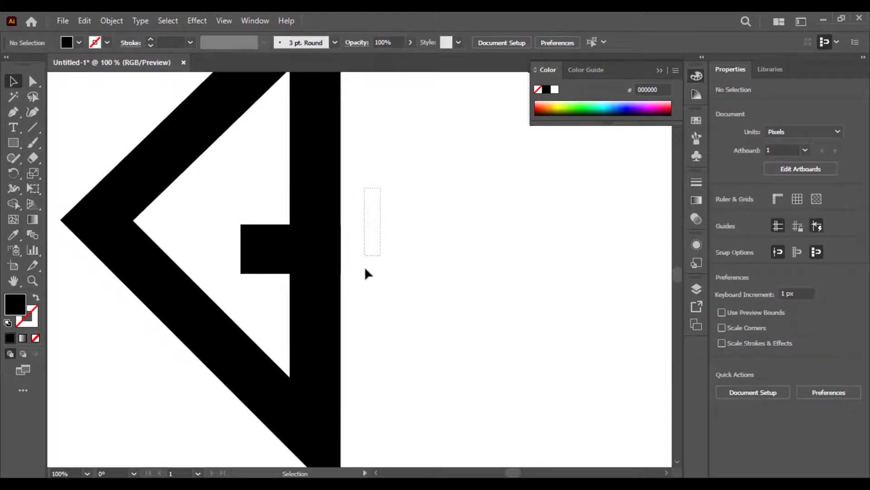
Step: Move the line up about 57 px and remove the vertical side's section between it and the rectangle with Shape Builder
{"action": "left_click_drag", "start_coordinate": [368, 274], "coordinate": [359, 174]}
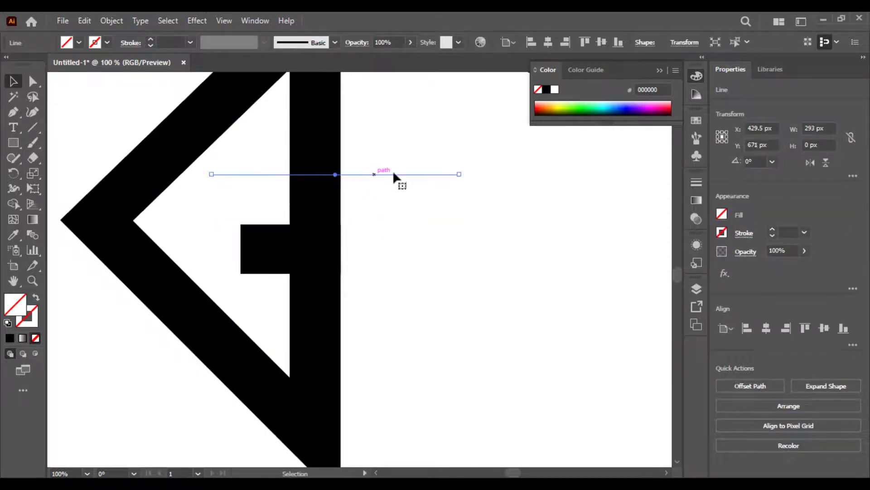
{"action": "key", "text": "ctrl+a"}
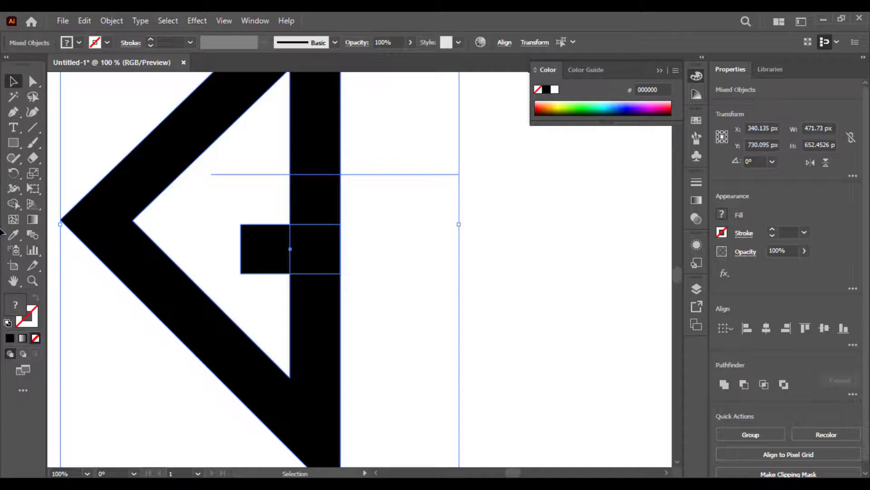
{"action": "left_click", "coordinate": [21, 203]}
{"action": "left_click", "coordinate": [315, 199], "text": "alt"}
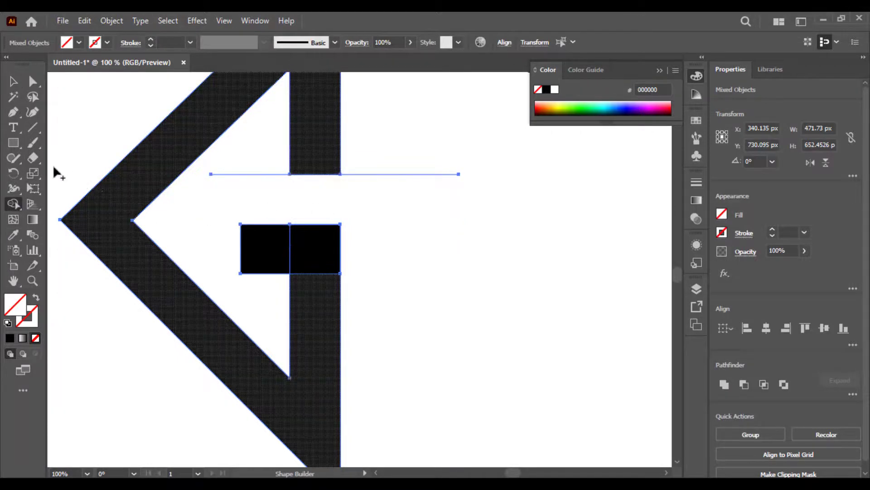
{"action": "left_click", "coordinate": [13, 81]}
{"action": "left_click", "coordinate": [515, 263]}
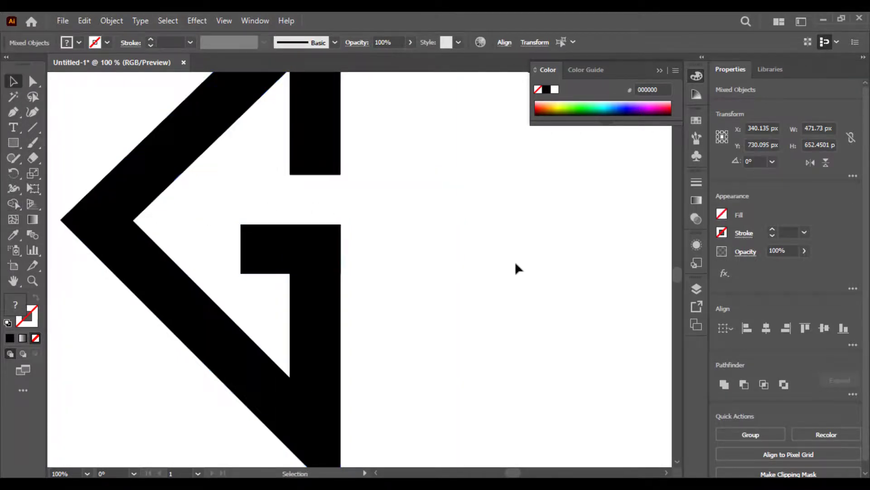
Step: Delete the leftover horizontal line crossing the G shape
{"action": "key", "text": "ctrl+minus"}
{"action": "key", "text": "ctrl+minus"}
{"action": "key", "text": "ctrl+minus"}
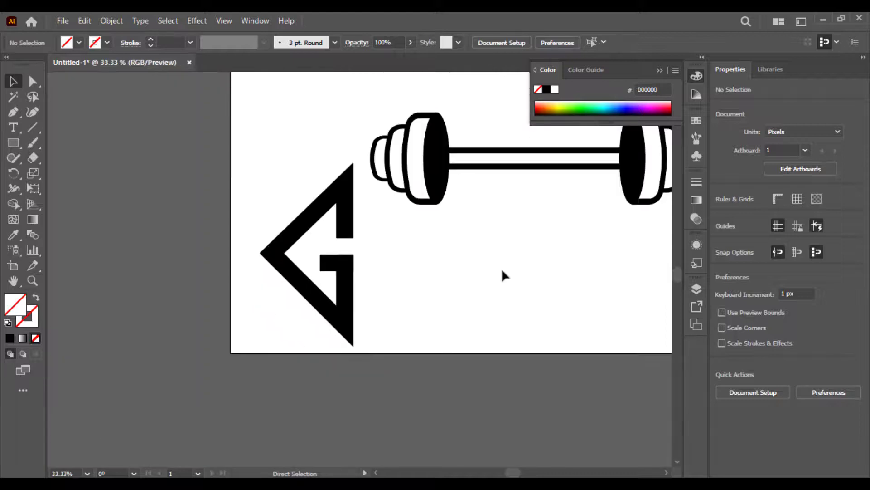
{"action": "key", "text": "ctrl+plus"}
{"action": "left_click_drag", "start_coordinate": [374, 181], "coordinate": [249, 354]}
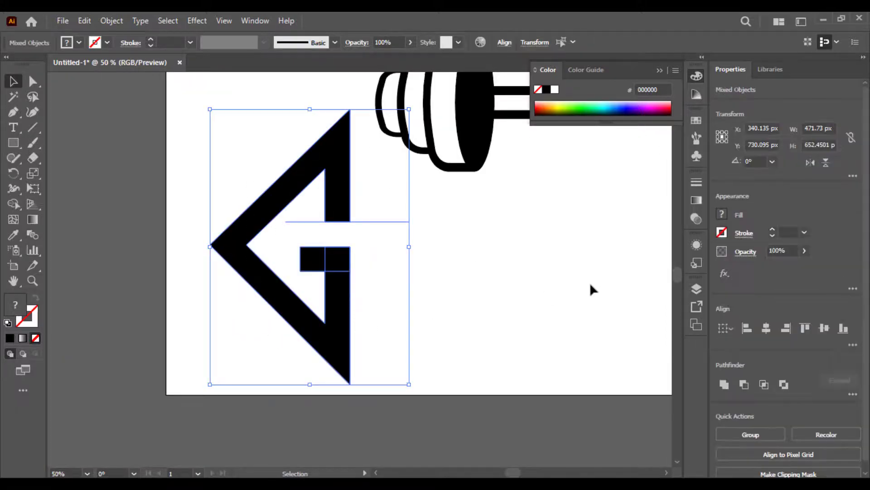
{"action": "left_click", "coordinate": [379, 239]}
{"action": "left_click", "coordinate": [380, 222]}
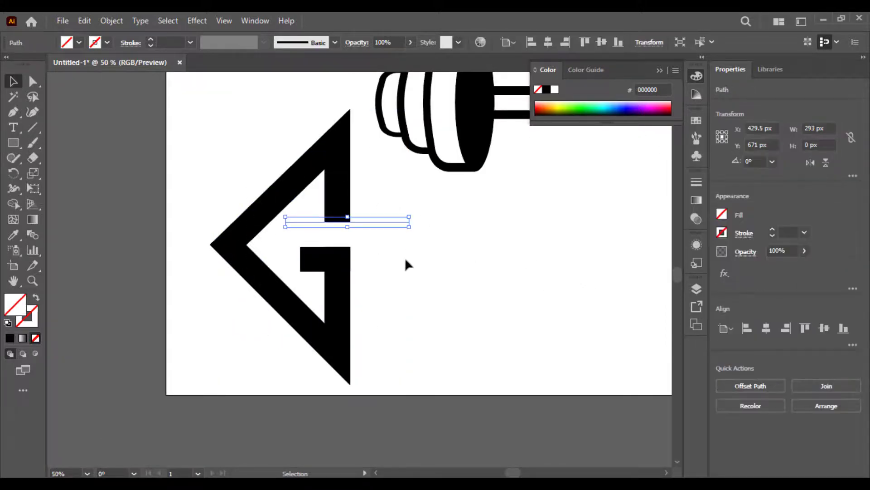
{"action": "left_click", "coordinate": [404, 257]}
Step: Unite the triangle pieces and the rectangle into a single G shape
{"action": "left_click_drag", "start_coordinate": [395, 193], "coordinate": [352, 336]}
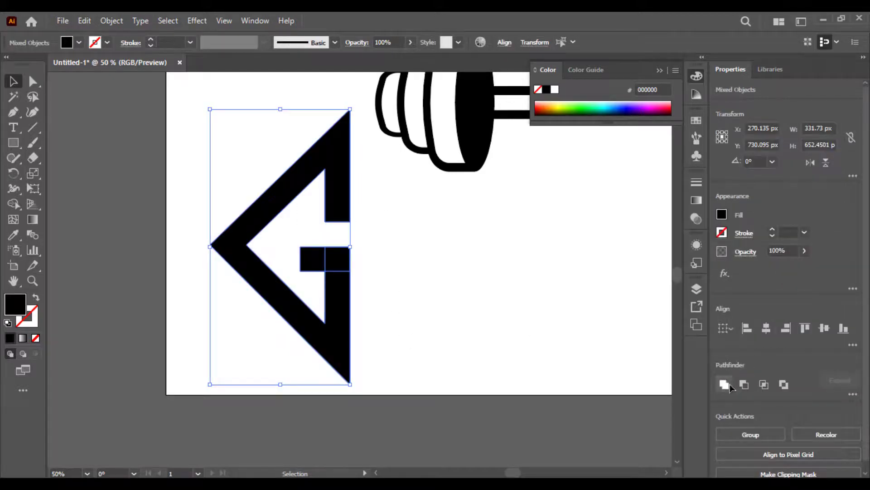
{"action": "left_click", "coordinate": [724, 384]}
{"action": "left_click", "coordinate": [486, 298]}
Step: Place a copy of the G shape against its vertical side and reflect the copy horizontally to form a diamond
{"action": "key", "text": "ctrl+minus"}
{"action": "key", "text": "ctrl+minus"}
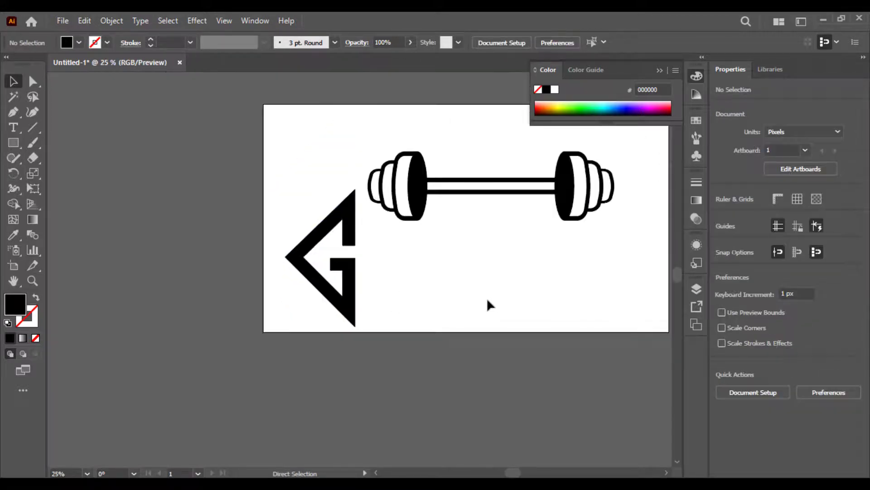
{"action": "key", "text": "space"}
{"action": "left_click_drag", "start_coordinate": [486, 298], "coordinate": [330, 371]}
{"action": "right_click", "coordinate": [325, 360]}
{"action": "mouse_move", "coordinate": [439, 269]}
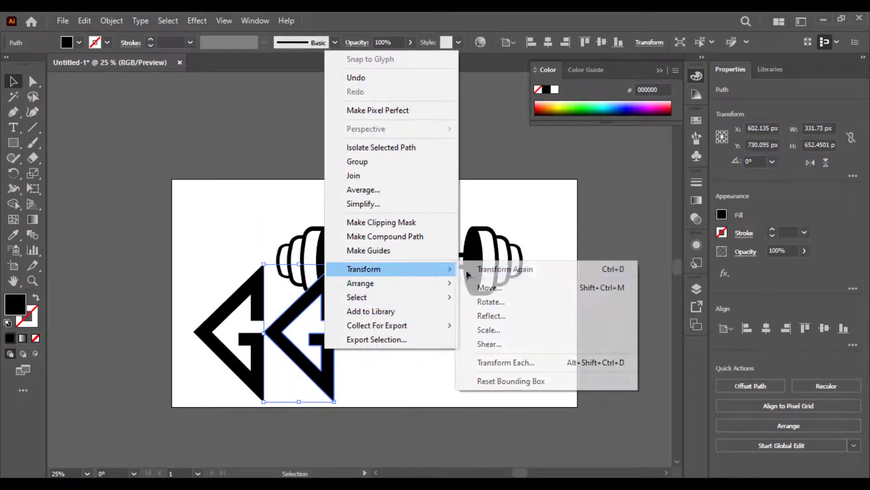
{"action": "left_click", "coordinate": [487, 314]}
{"action": "left_click", "coordinate": [412, 335]}
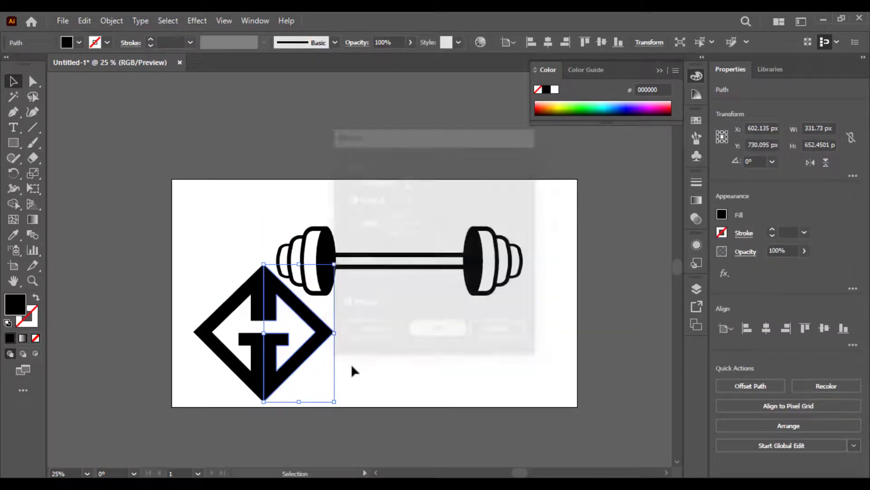
Step: Move the mirrored G shape outward by about 35 px to leave a vertical gap between the two halves
{"action": "left_click", "coordinate": [352, 366]}
{"action": "left_click_drag", "start_coordinate": [317, 357], "coordinate": [317, 357]}
{"action": "left_click", "coordinate": [430, 358]}
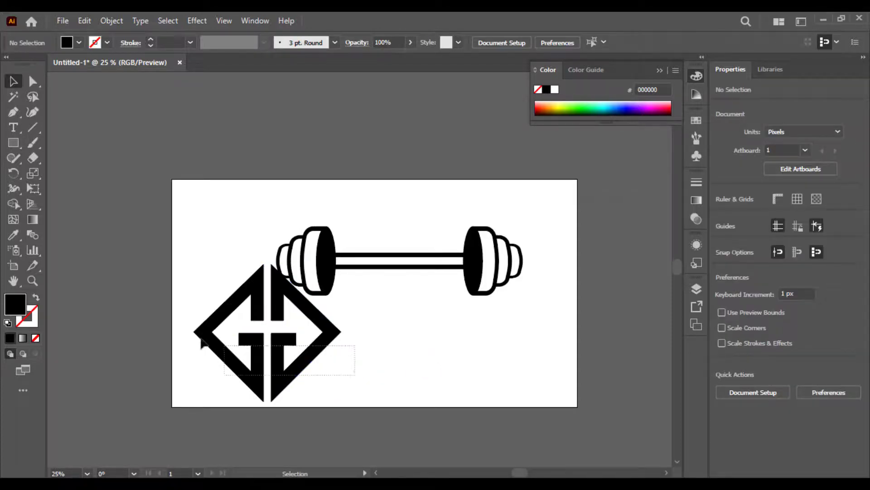
Step: Center the diamond emblem over the barbell's bar and scale it down to about 514 px high
{"action": "left_click", "coordinate": [267, 324]}
{"action": "left_click_drag", "start_coordinate": [279, 310], "coordinate": [410, 232]}
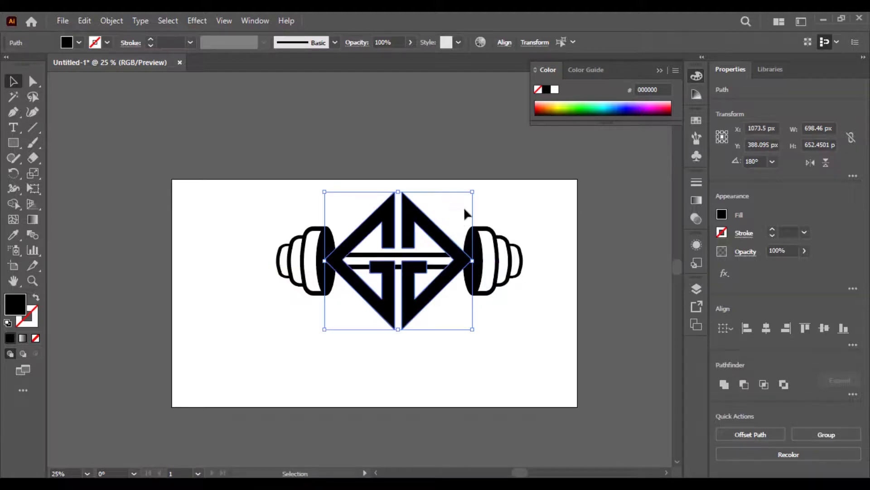
{"action": "left_click_drag", "start_coordinate": [471, 193], "coordinate": [463, 207]}
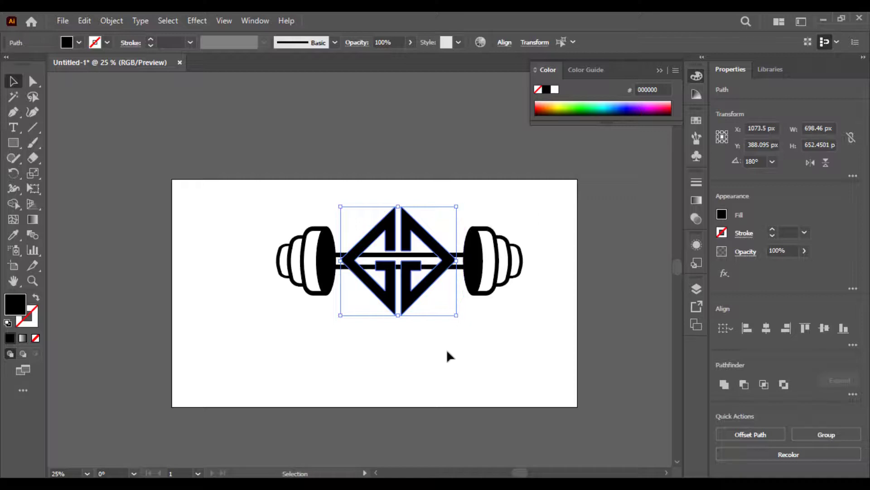
{"action": "left_click", "coordinate": [445, 360]}
{"action": "key", "text": "ctrl+equal"}
{"action": "key", "text": "ctrl+equal"}
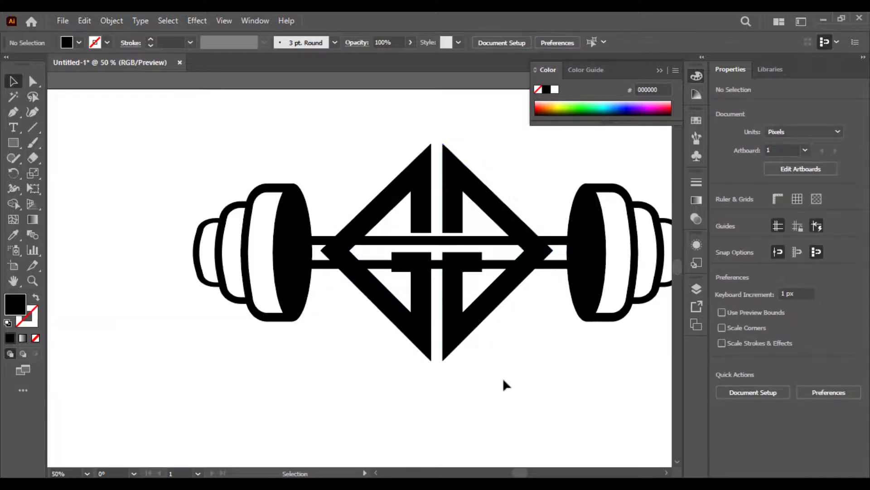
Step: Move the bar and both G shapes together about 300 px down, clear of the weights
{"action": "left_click", "coordinate": [443, 246]}
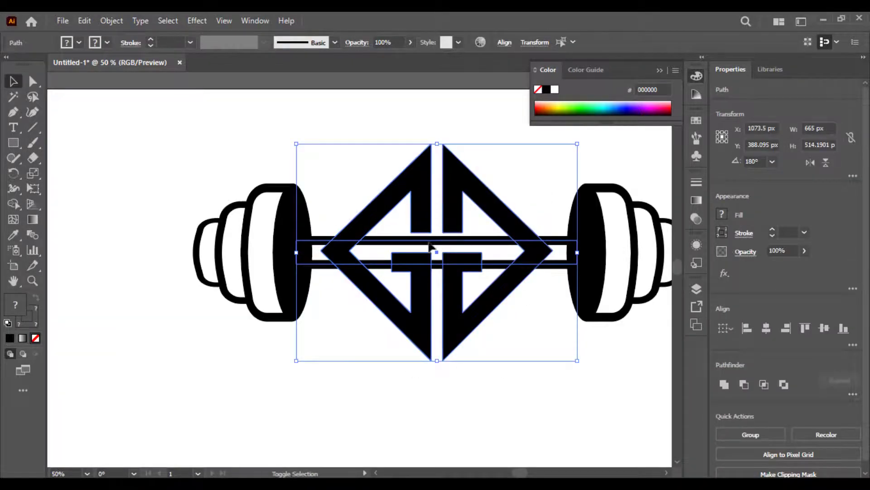
{"action": "left_click", "coordinate": [434, 283]}
{"action": "left_click_drag", "start_coordinate": [422, 298], "coordinate": [422, 350]}
{"action": "key", "text": "ctrl+z"}
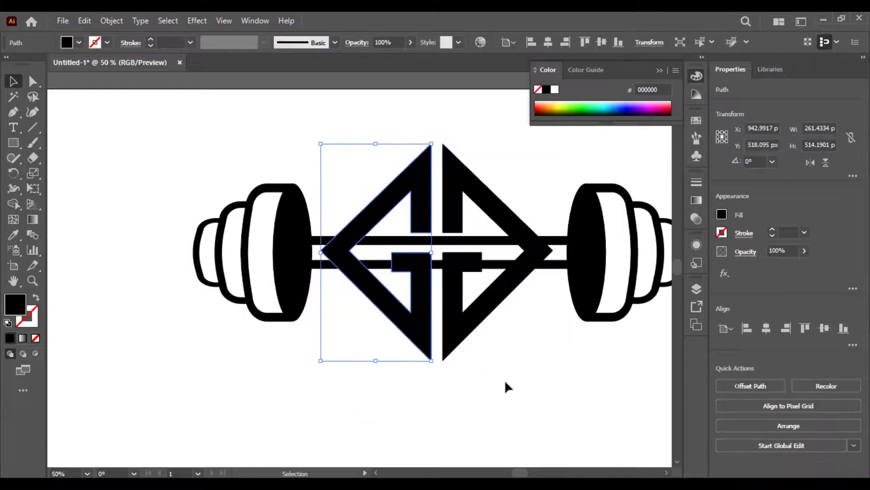
{"action": "left_click_drag", "start_coordinate": [381, 199], "coordinate": [381, 200]}
{"action": "left_click_drag", "start_coordinate": [418, 221], "coordinate": [418, 342]}
{"action": "scroll", "coordinate": [311, 233], "scroll_direction": "down", "scroll_amount": 3}
{"action": "scroll", "coordinate": [311, 234], "scroll_direction": "right", "scroll_amount": 5}
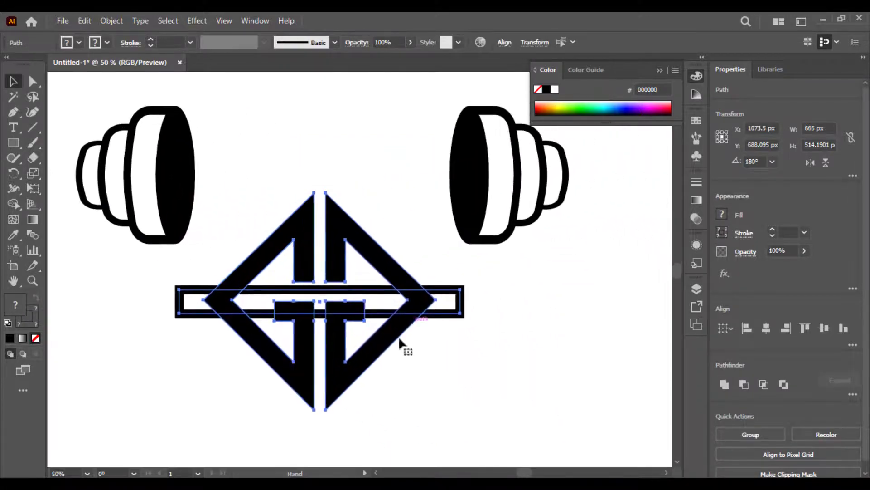
Step: Expand the bar rectangle's fill and stroke into outlined shapes
{"action": "left_click", "coordinate": [469, 332]}
{"action": "left_click", "coordinate": [459, 309]}
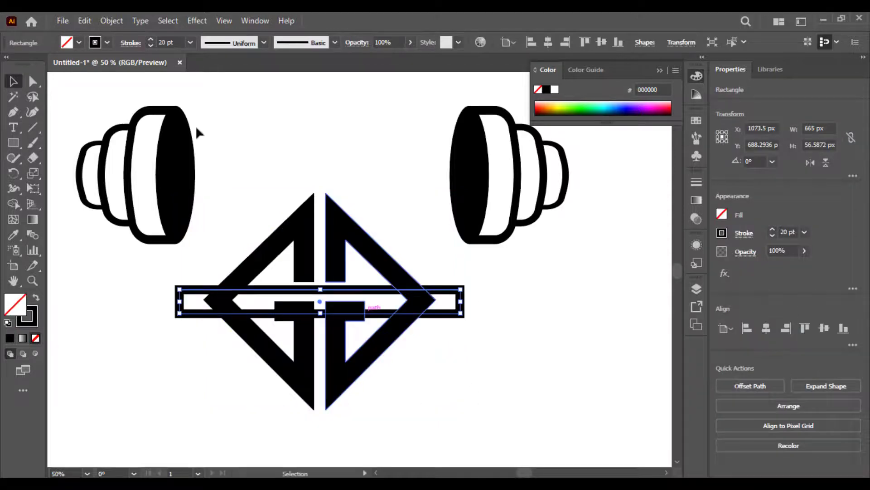
{"action": "left_click", "coordinate": [112, 20]}
{"action": "left_click", "coordinate": [166, 167]}
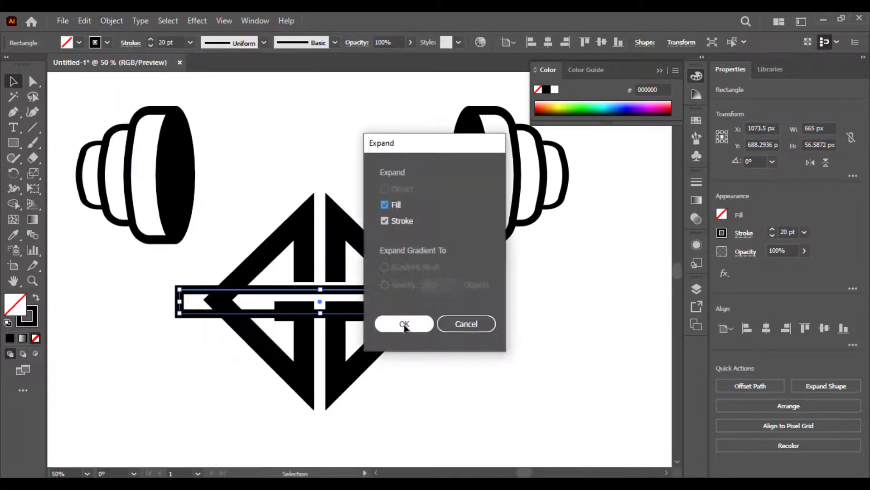
{"action": "left_click", "coordinate": [401, 325]}
Step: Separate the bar's right end outside the diamond into its own piece with Shape Builder
{"action": "left_click_drag", "start_coordinate": [456, 408], "coordinate": [252, 204]}
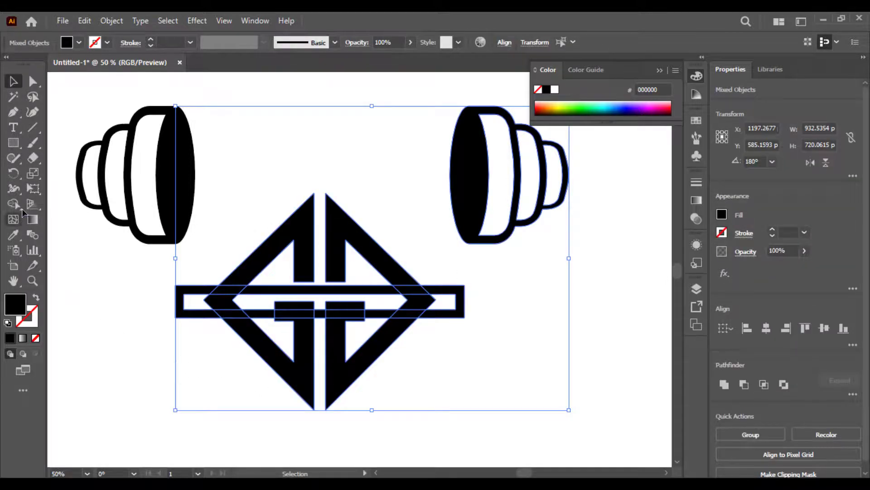
{"action": "left_click", "coordinate": [21, 207]}
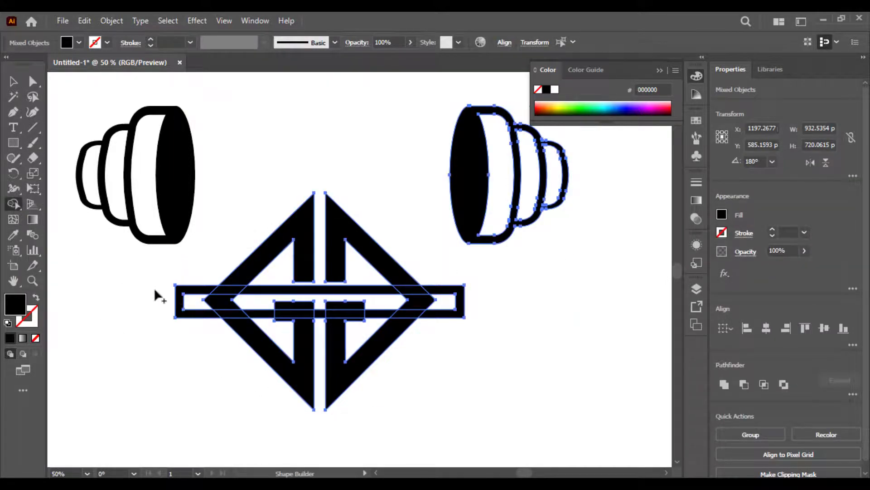
{"action": "left_click", "coordinate": [200, 294]}
{"action": "left_click", "coordinate": [450, 295]}
{"action": "left_click", "coordinate": [14, 82]}
{"action": "left_click", "coordinate": [79, 297]}
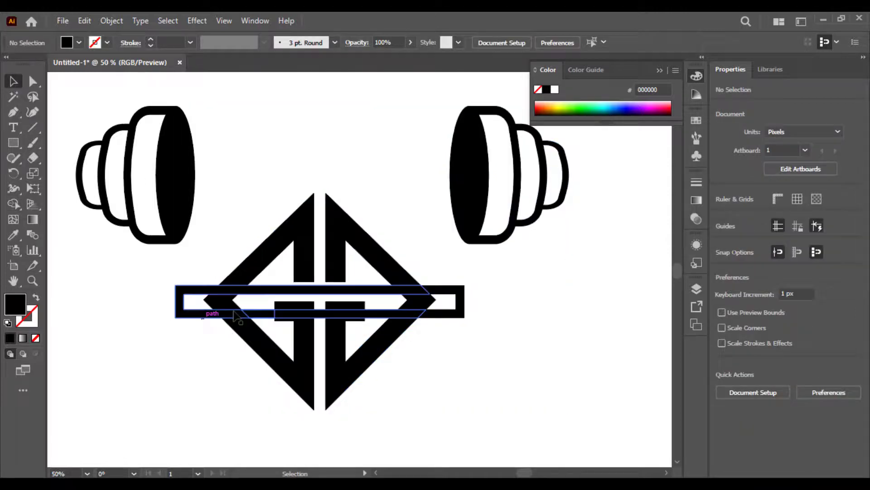
{"action": "left_click", "coordinate": [264, 295]}
{"action": "left_click", "coordinate": [197, 354]}
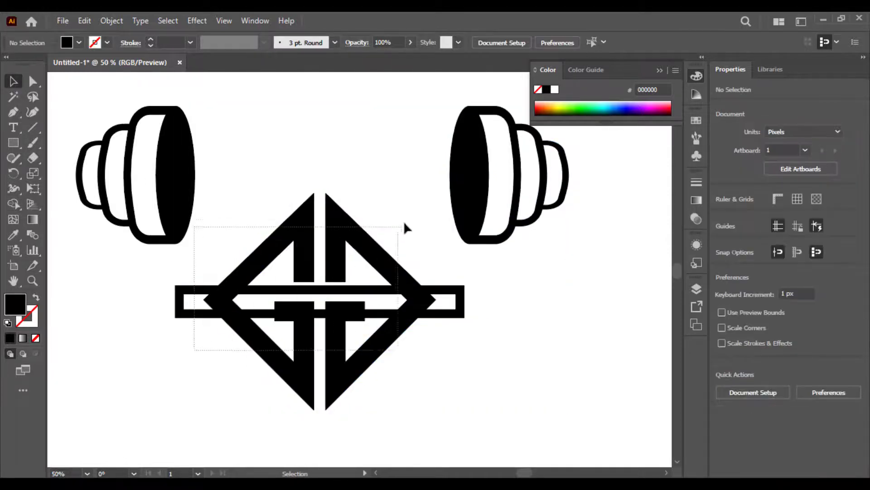
{"action": "left_click_drag", "start_coordinate": [404, 222], "coordinate": [409, 221]}
{"action": "left_click", "coordinate": [57, 295]}
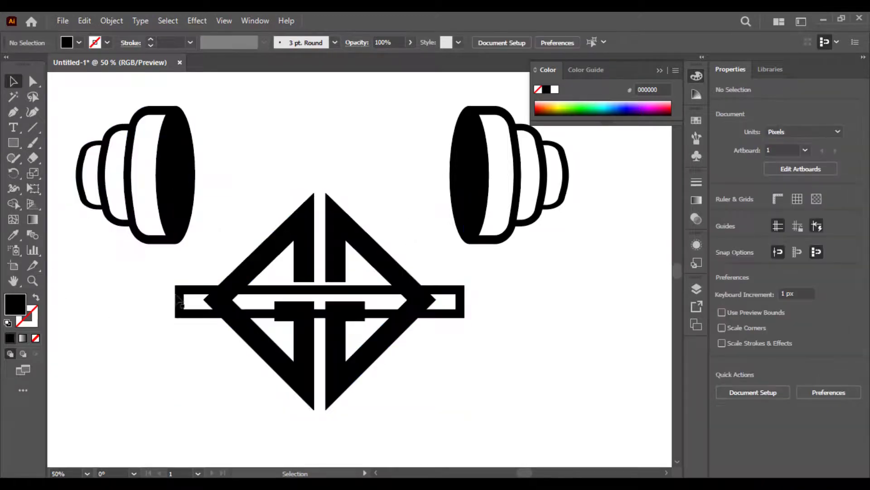
Step: Ungroup the expanded bar pieces
{"action": "left_click", "coordinate": [188, 295]}
{"action": "right_click", "coordinate": [193, 290]}
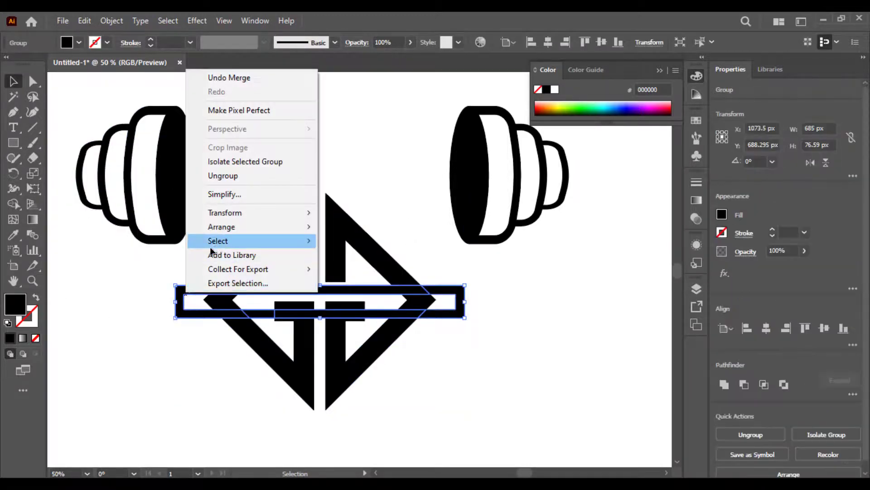
{"action": "left_click", "coordinate": [211, 175]}
{"action": "left_click", "coordinate": [195, 259]}
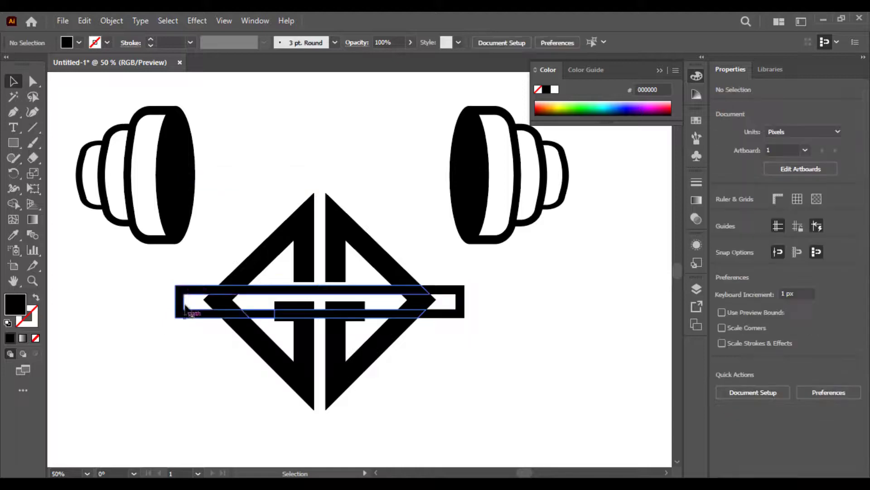
{"action": "right_click", "coordinate": [206, 296]}
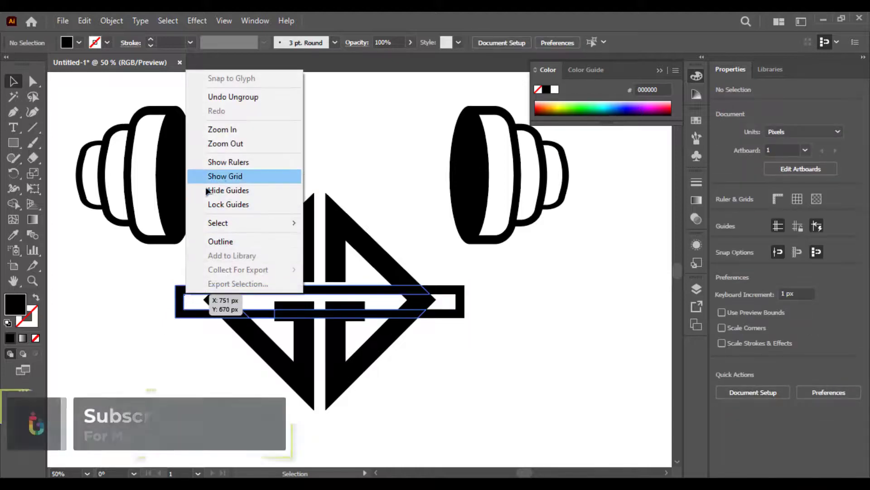
{"action": "left_click", "coordinate": [121, 288]}
{"action": "left_click_drag", "start_coordinate": [190, 296], "coordinate": [89, 354]}
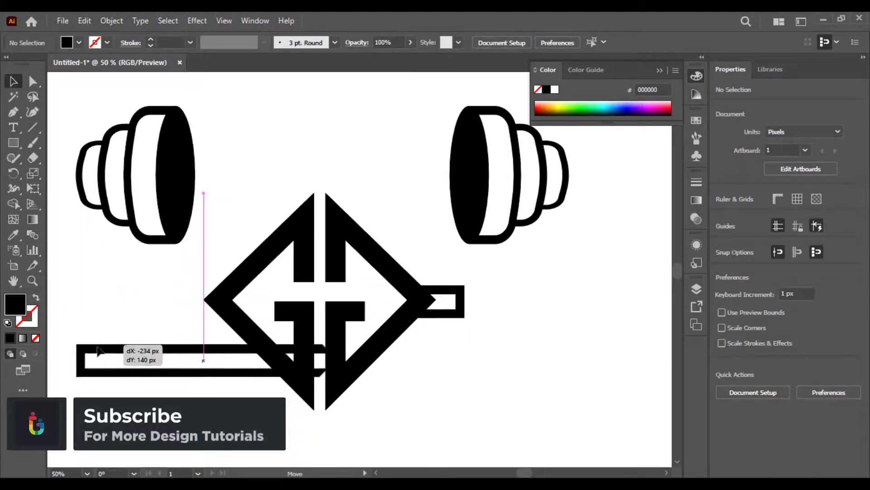
{"action": "key", "text": "ctrl+z"}
{"action": "key", "text": "v"}
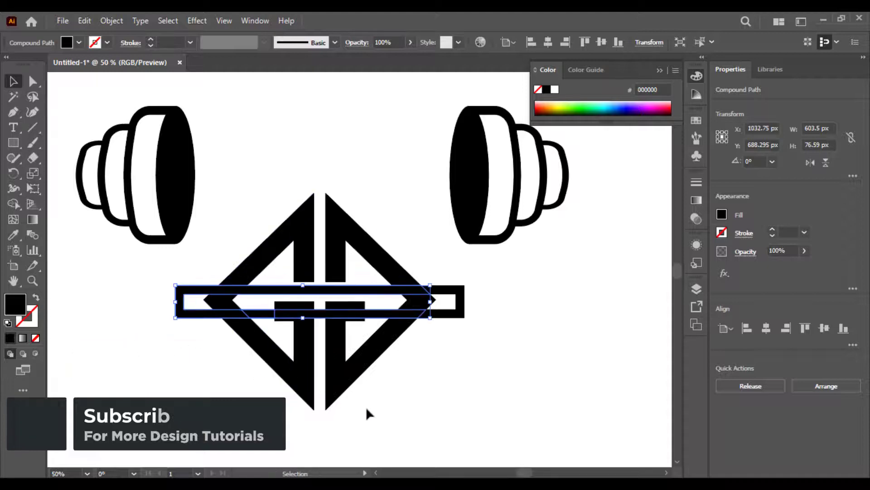
Step: Separate the bar's left end with Shape Builder and delete the bar section crossing the diamond
{"action": "left_click_drag", "start_coordinate": [412, 414], "coordinate": [232, 248]}
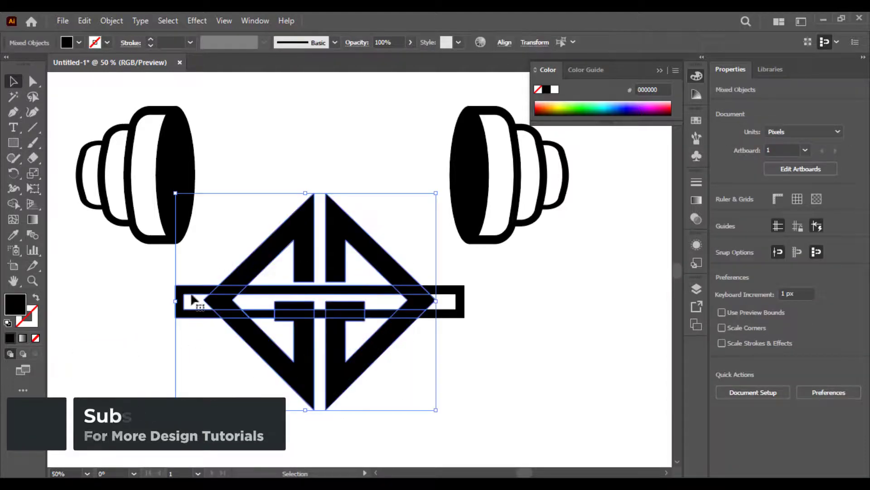
{"action": "left_click", "coordinate": [13, 204]}
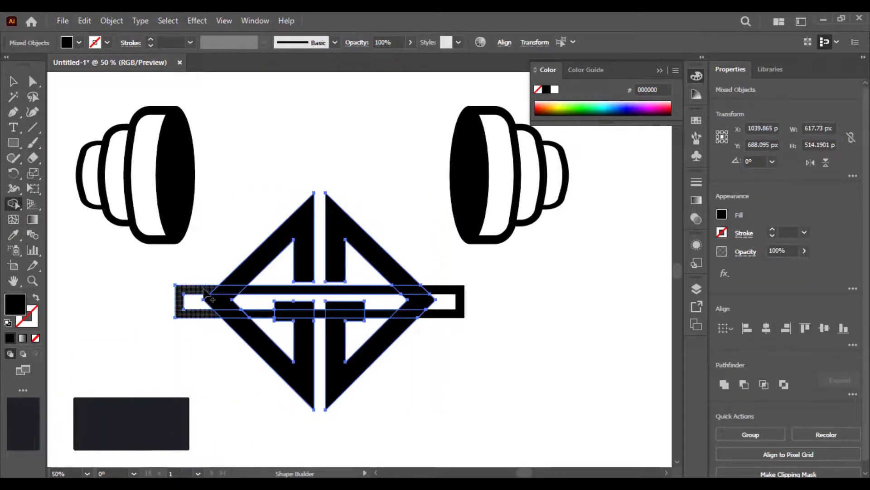
{"action": "left_click", "coordinate": [198, 294]}
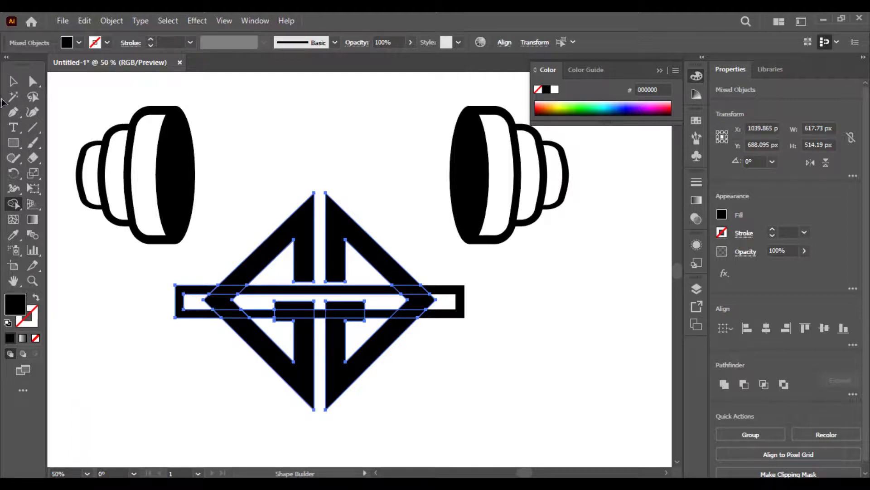
{"action": "left_click", "coordinate": [15, 83]}
{"action": "left_click", "coordinate": [138, 361]}
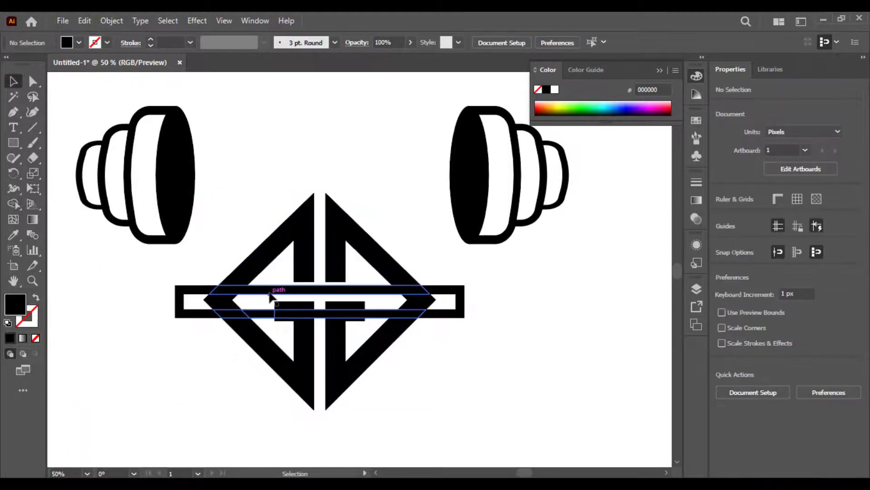
{"action": "left_click_drag", "start_coordinate": [270, 298], "coordinate": [433, 389]}
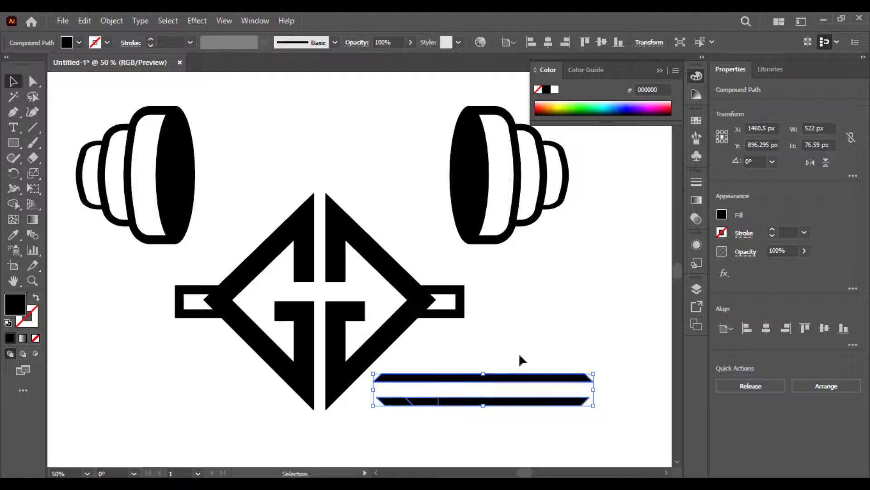
{"action": "key", "text": "Delete"}
Step: Move the diamond and the two bar ends about 300 px up, back between the weights
{"action": "left_click_drag", "start_coordinate": [488, 380], "coordinate": [314, 296]}
{"action": "left_click_drag", "start_coordinate": [210, 264], "coordinate": [212, 265]}
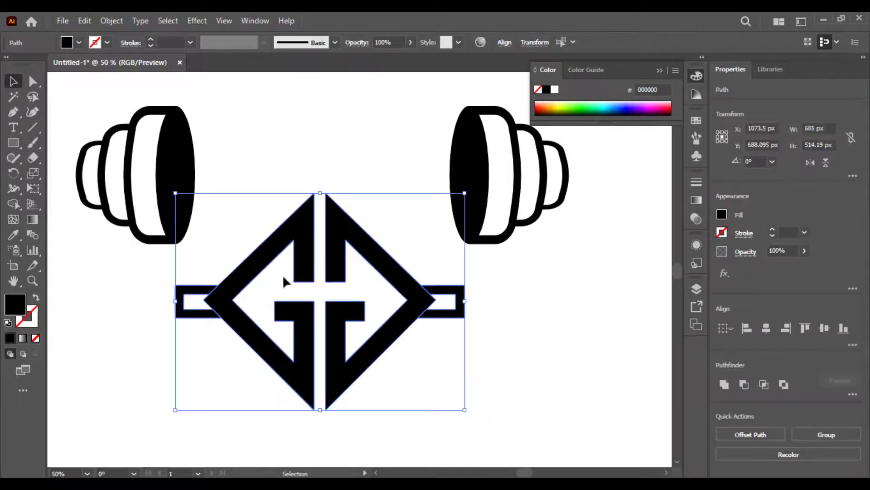
{"action": "left_click_drag", "start_coordinate": [278, 247], "coordinate": [281, 131]}
{"action": "left_click", "coordinate": [442, 327]}
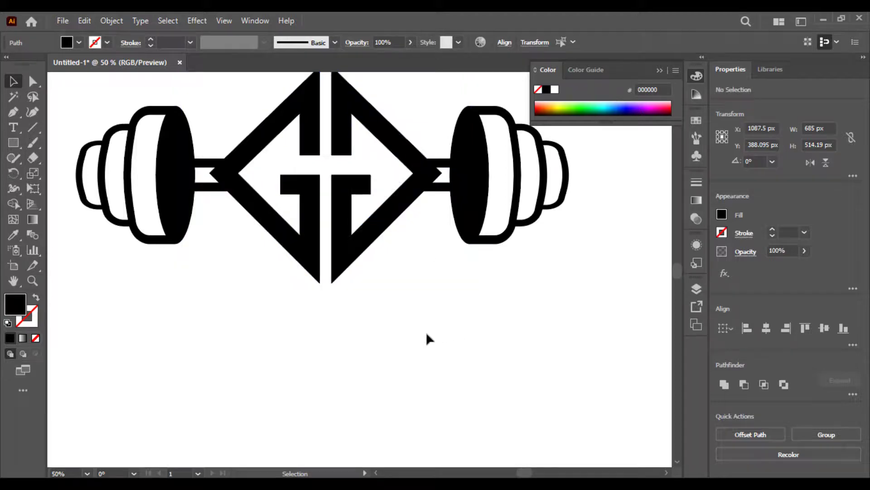
{"action": "left_click", "coordinate": [351, 259]}
{"action": "left_click_drag", "start_coordinate": [401, 329], "coordinate": [298, 146]}
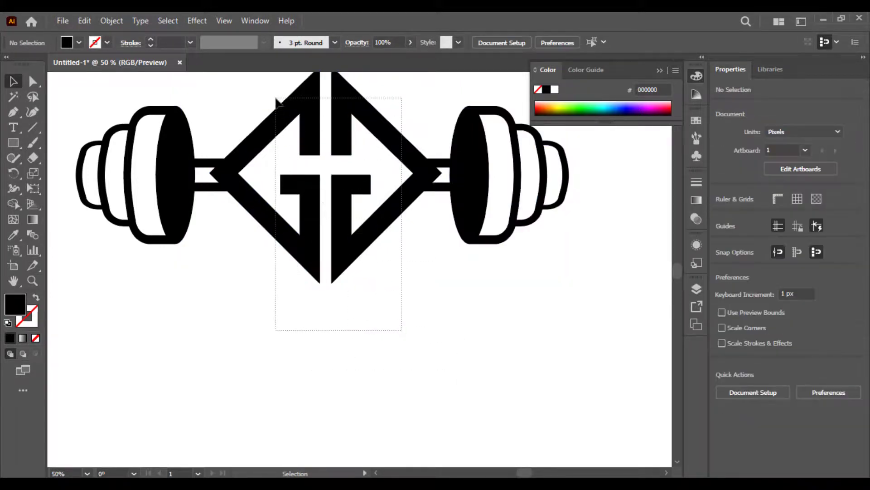
{"action": "left_click_drag", "start_coordinate": [277, 101], "coordinate": [275, 98]}
{"action": "left_click_drag", "start_coordinate": [419, 245], "coordinate": [388, 133]}
{"action": "left_click", "coordinate": [447, 290]}
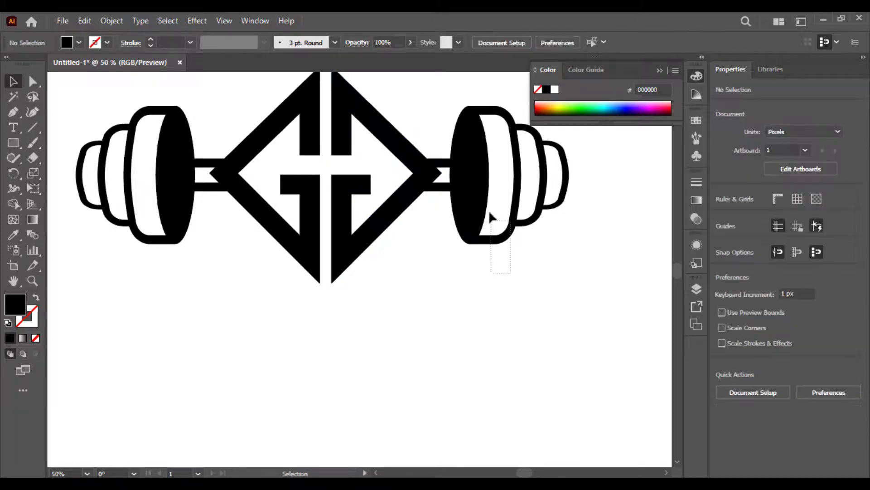
{"action": "left_click_drag", "start_coordinate": [488, 211], "coordinate": [489, 210]}
{"action": "left_click_drag", "start_coordinate": [142, 211], "coordinate": [143, 211]}
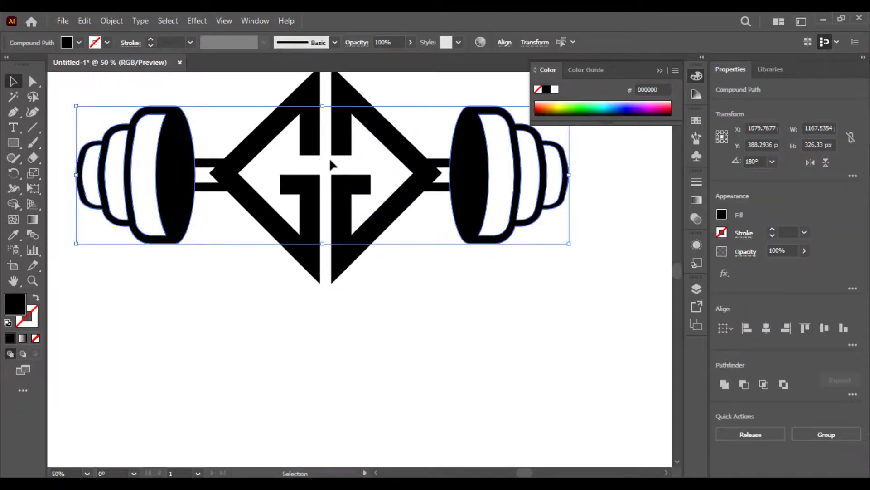
{"action": "left_click", "coordinate": [504, 43]}
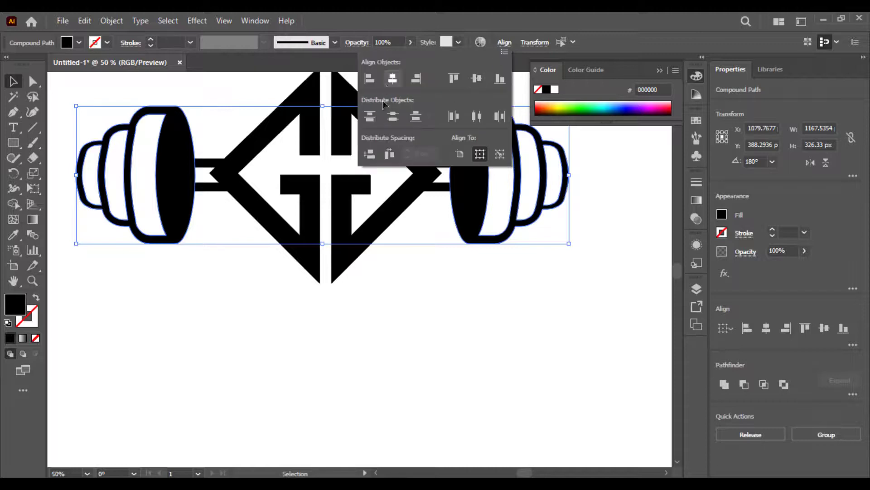
{"action": "left_click", "coordinate": [158, 174]}
{"action": "right_click", "coordinate": [169, 167]}
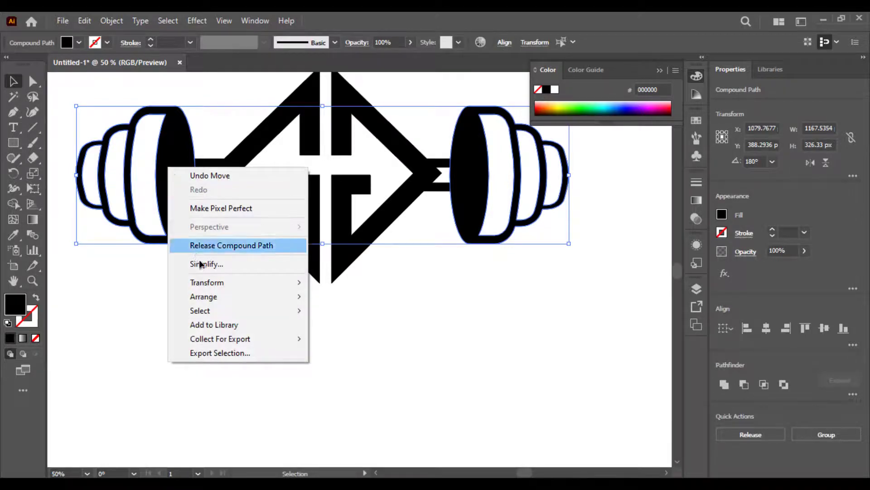
{"action": "left_click", "coordinate": [180, 175]}
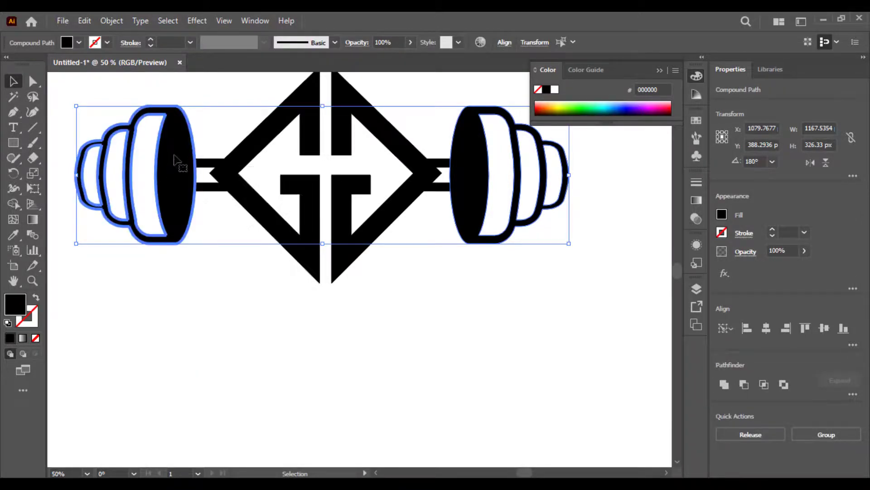
{"action": "left_click", "coordinate": [248, 288]}
{"action": "left_click", "coordinate": [180, 199]}
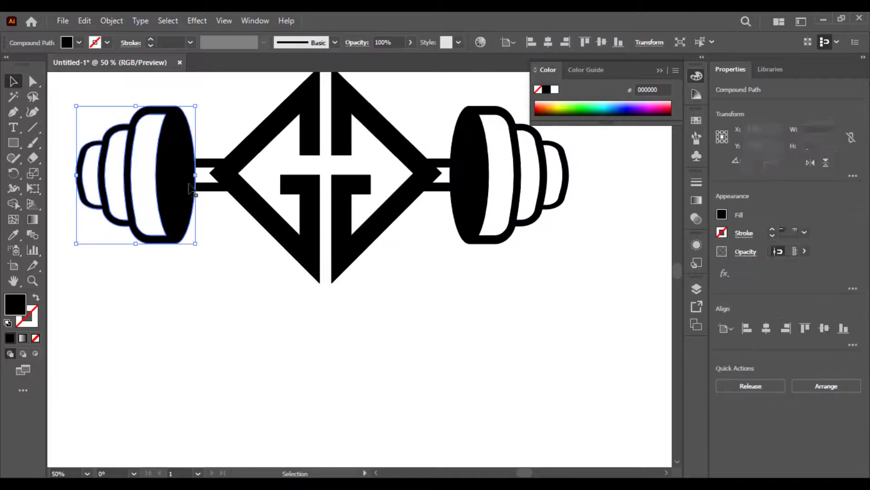
{"action": "left_click", "coordinate": [482, 153], "text": "shift"}
{"action": "right_click", "coordinate": [480, 153]}
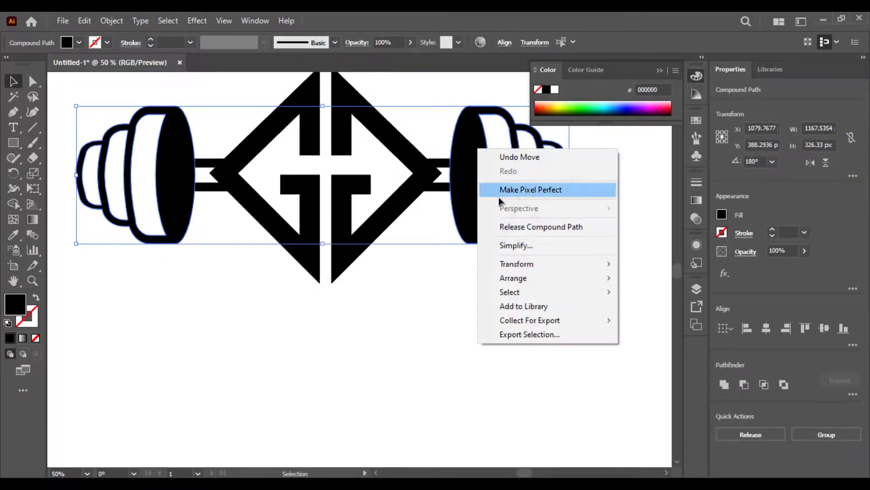
{"action": "left_click", "coordinate": [465, 193]}
{"action": "left_click", "coordinate": [486, 265]}
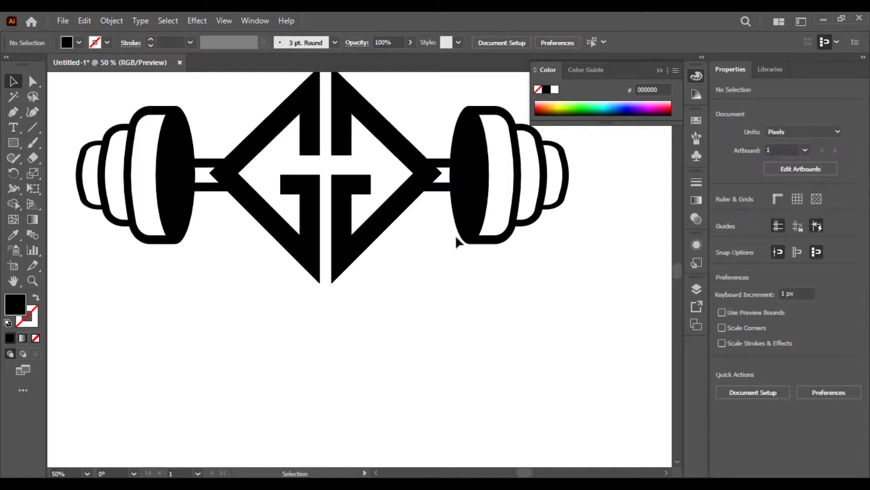
Step: Group the two mirrored G shapes of the diamond
{"action": "left_click", "coordinate": [351, 256]}
{"action": "left_click", "coordinate": [307, 255], "text": "shift"}
{"action": "right_click", "coordinate": [307, 255]}
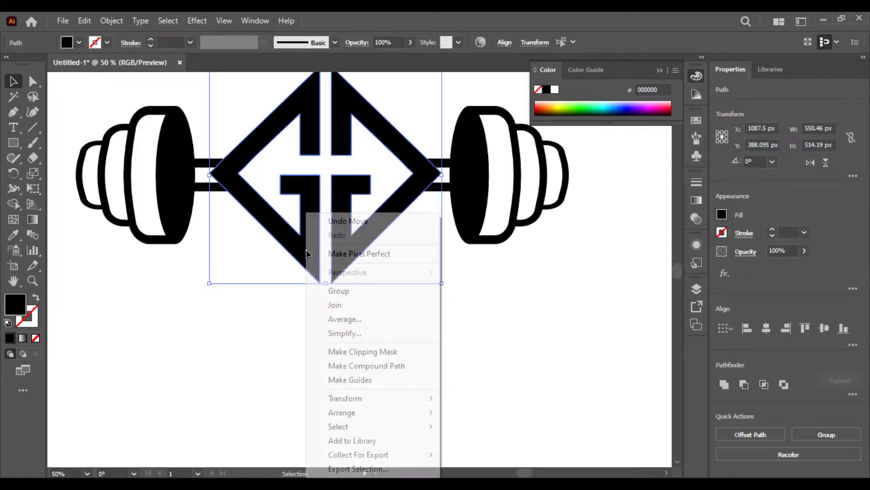
{"action": "left_click", "coordinate": [323, 293]}
{"action": "left_click", "coordinate": [342, 313]}
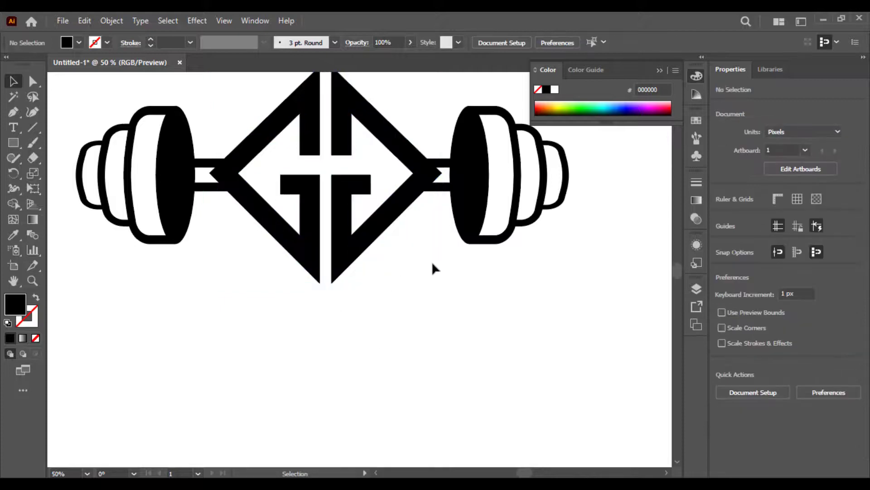
{"action": "left_click", "coordinate": [467, 214]}
{"action": "left_click", "coordinate": [176, 199], "text": "shift"}
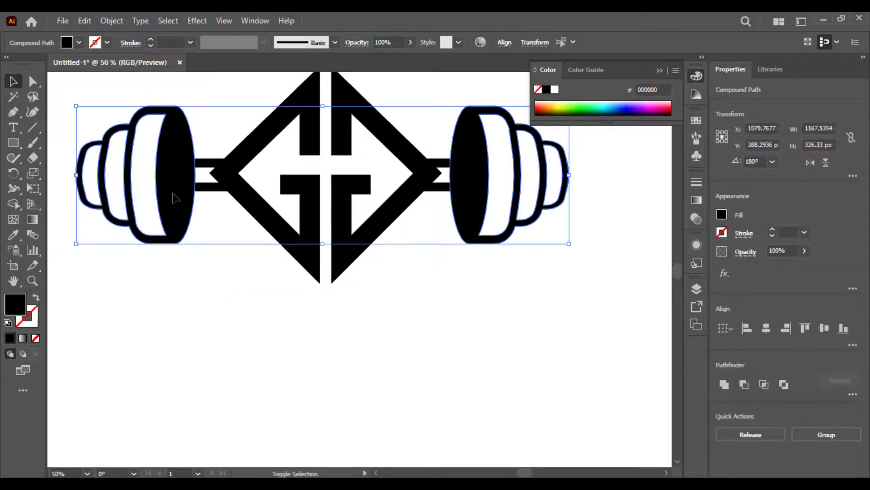
{"action": "right_click", "coordinate": [174, 196]}
{"action": "left_click", "coordinate": [170, 171]}
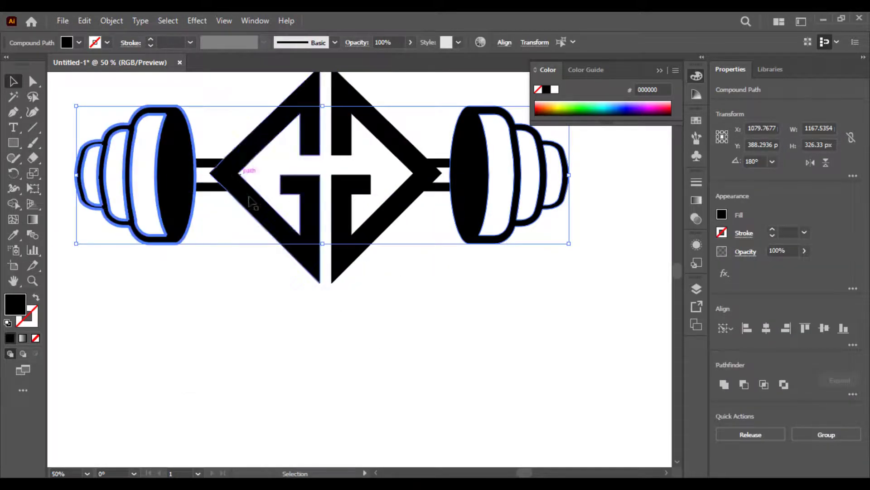
Step: Move both bar ends slightly outward to leave a narrow gap between each end and the diamond
{"action": "left_click", "coordinate": [223, 196]}
{"action": "mouse_move", "coordinate": [213, 188]}
{"action": "left_mouse_down"}
{"action": "mouse_move", "coordinate": [229, 191]}
{"action": "mouse_move", "coordinate": [202, 192]}
{"action": "left_mouse_up"}
{"action": "left_click", "coordinate": [325, 245]}
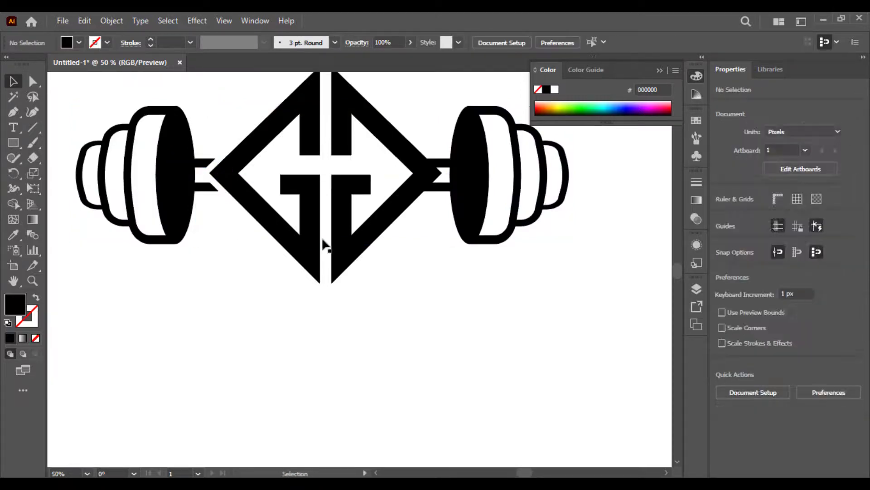
{"action": "left_click_drag", "start_coordinate": [389, 233], "coordinate": [373, 235]}
{"action": "left_click", "coordinate": [442, 193]}
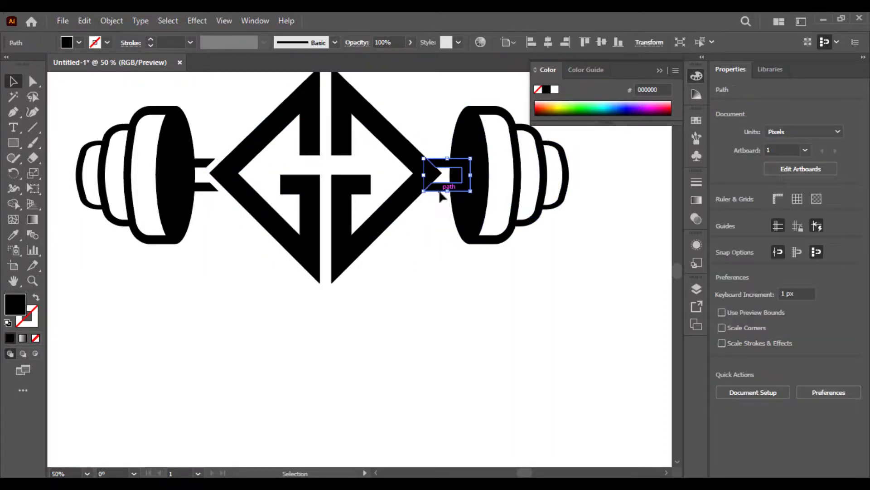
{"action": "left_click_drag", "start_coordinate": [442, 192], "coordinate": [451, 173]}
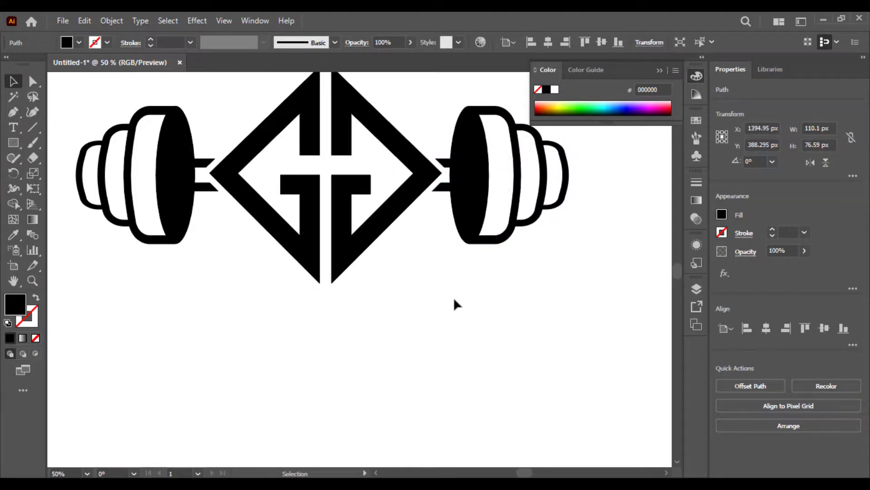
{"action": "left_click", "coordinate": [454, 297]}
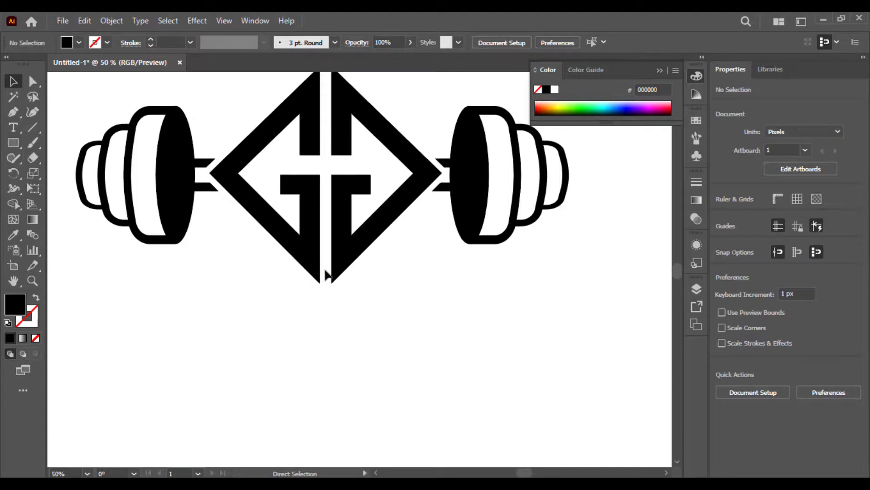
Step: Shift the diamond together with the left bar end about 14 px to the left
{"action": "key", "text": "ctrl+equal"}
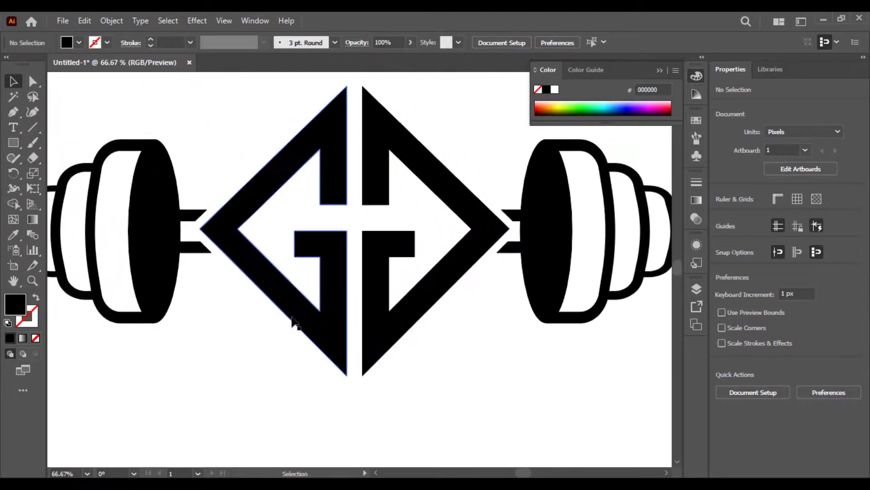
{"action": "left_click_drag", "start_coordinate": [210, 268], "coordinate": [216, 214]}
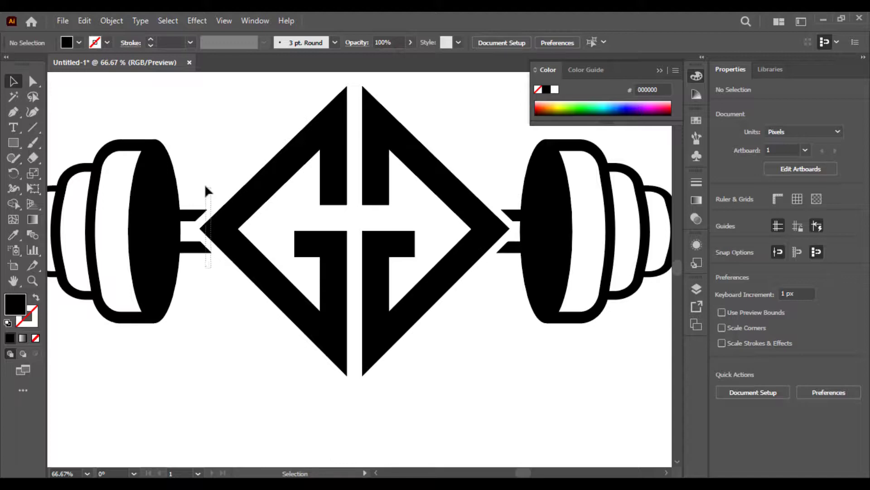
{"action": "left_click_drag", "start_coordinate": [205, 184], "coordinate": [204, 185]}
{"action": "left_click_drag", "start_coordinate": [219, 230], "coordinate": [215, 230]}
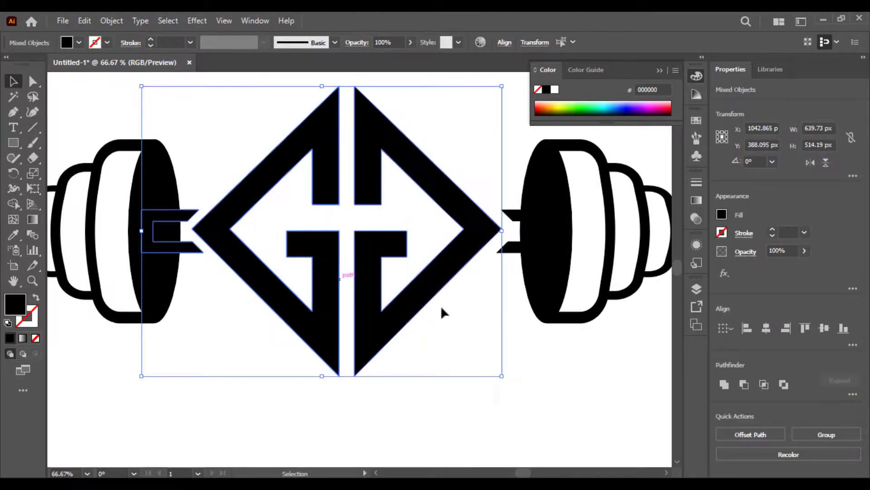
{"action": "left_click", "coordinate": [534, 292]}
Step: Move the right bar end about 12 px left so its gap to the diamond is narrow again
{"action": "left_click", "coordinate": [494, 278]}
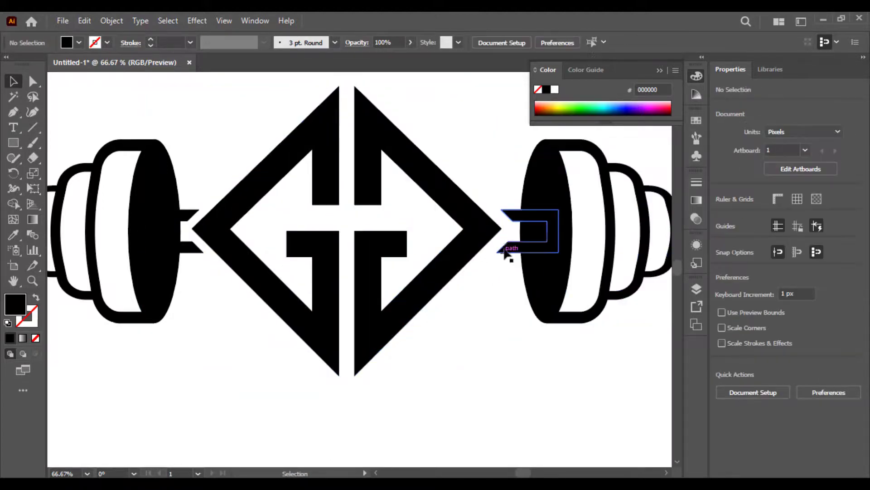
{"action": "left_click", "coordinate": [511, 245]}
{"action": "left_click_drag", "start_coordinate": [512, 249], "coordinate": [499, 268]}
{"action": "left_click", "coordinate": [497, 312]}
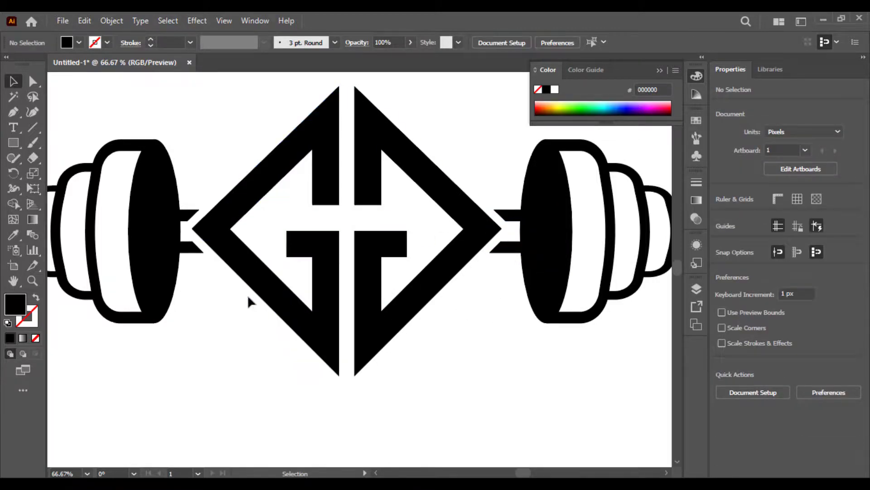
Step: Group the diamond with its two bar ends
{"action": "left_click", "coordinate": [194, 248]}
{"action": "left_click", "coordinate": [218, 294]}
{"action": "left_click_drag", "start_coordinate": [215, 304], "coordinate": [228, 263]}
{"action": "left_click_drag", "start_coordinate": [508, 325], "coordinate": [509, 325]}
{"action": "right_click", "coordinate": [422, 172]}
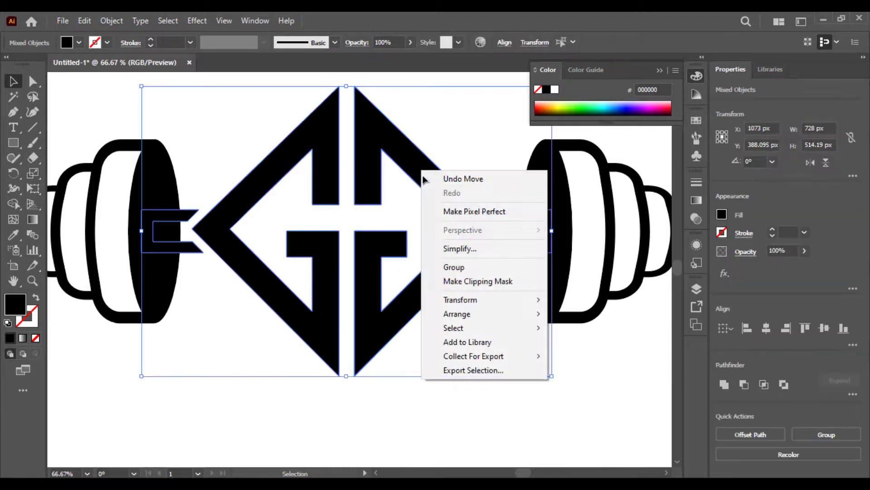
{"action": "left_click", "coordinate": [464, 270]}
{"action": "left_click", "coordinate": [483, 349]}
{"action": "left_click", "coordinate": [567, 274]}
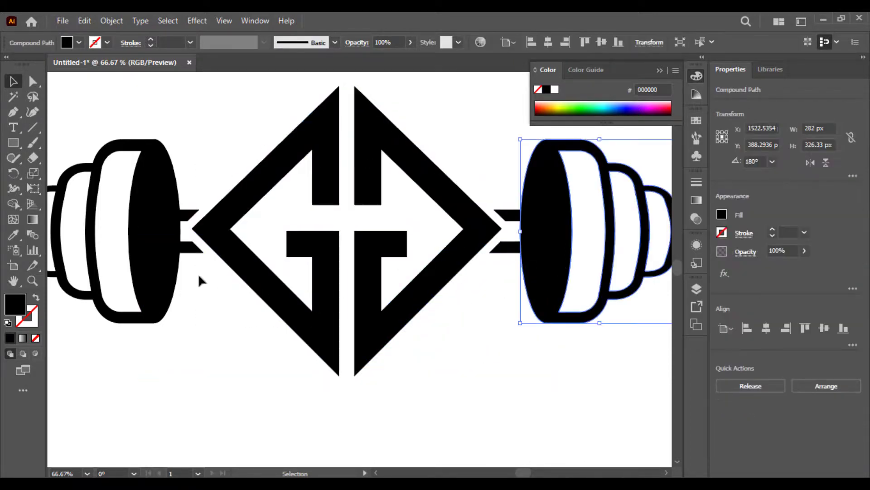
{"action": "left_click", "coordinate": [136, 251], "text": "shift"}
{"action": "right_click", "coordinate": [128, 247]}
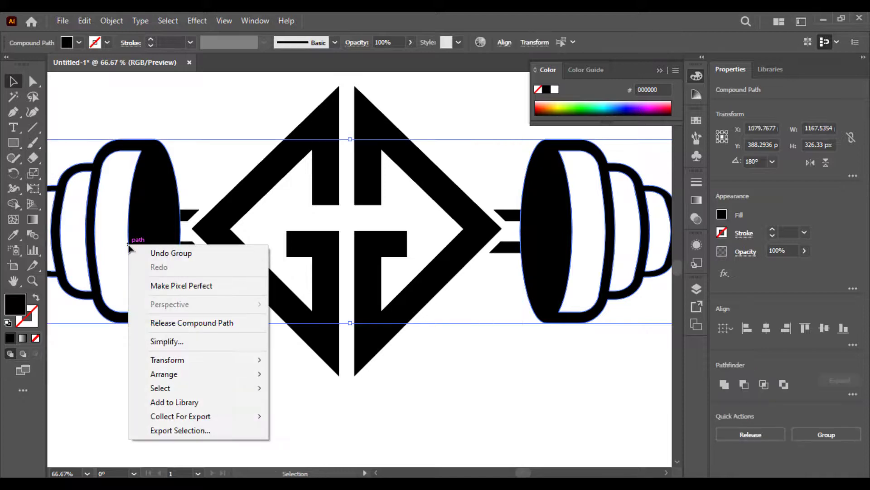
{"action": "left_click", "coordinate": [130, 232]}
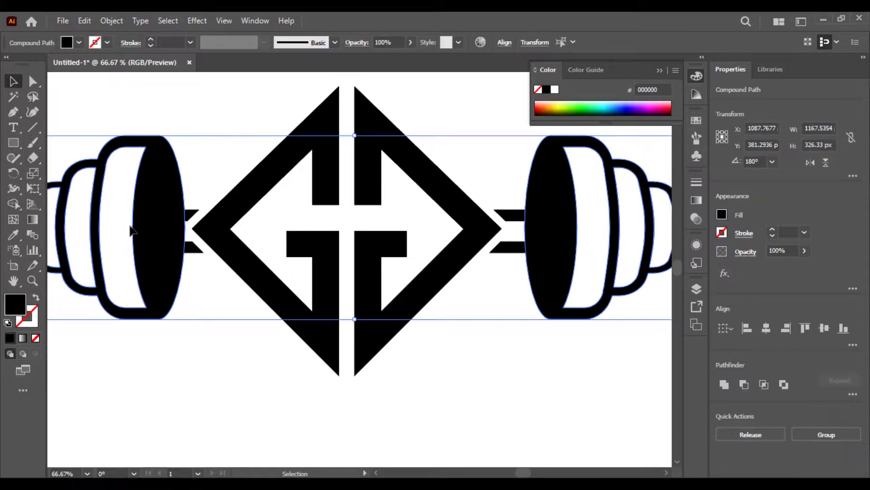
{"action": "left_click", "coordinate": [121, 252]}
{"action": "left_click", "coordinate": [156, 279]}
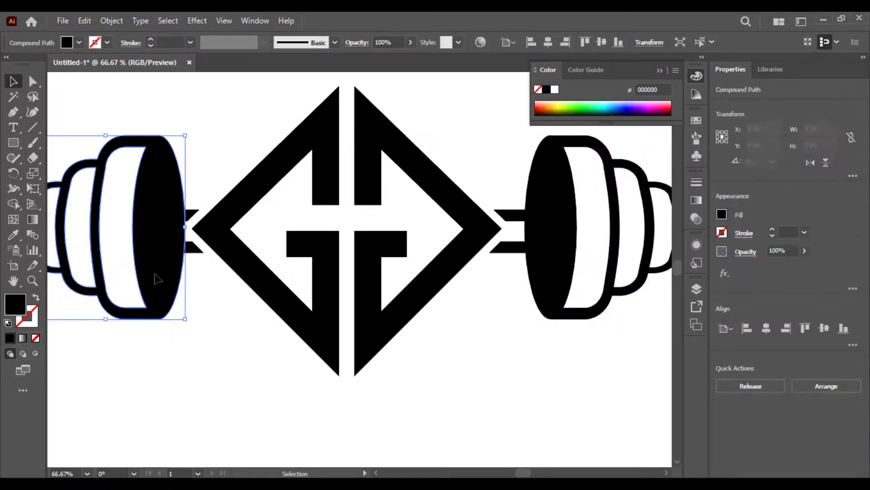
{"action": "key", "text": "ctrl+z"}
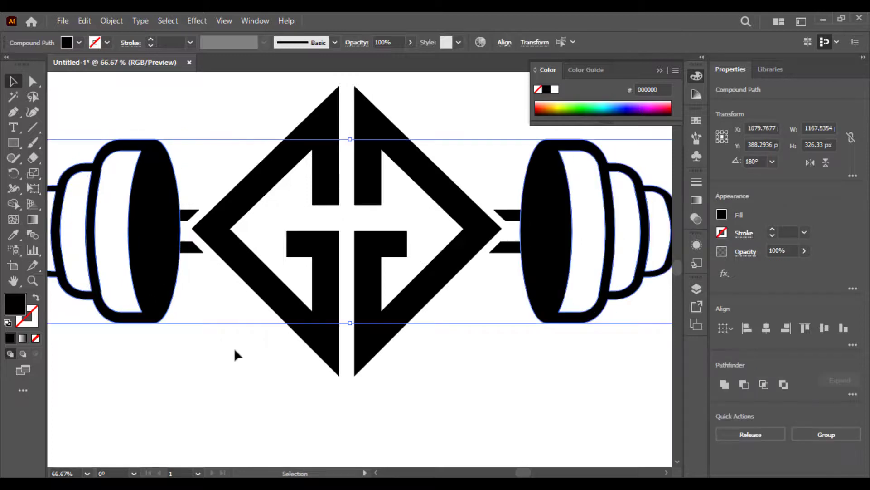
{"action": "left_click", "coordinate": [245, 380]}
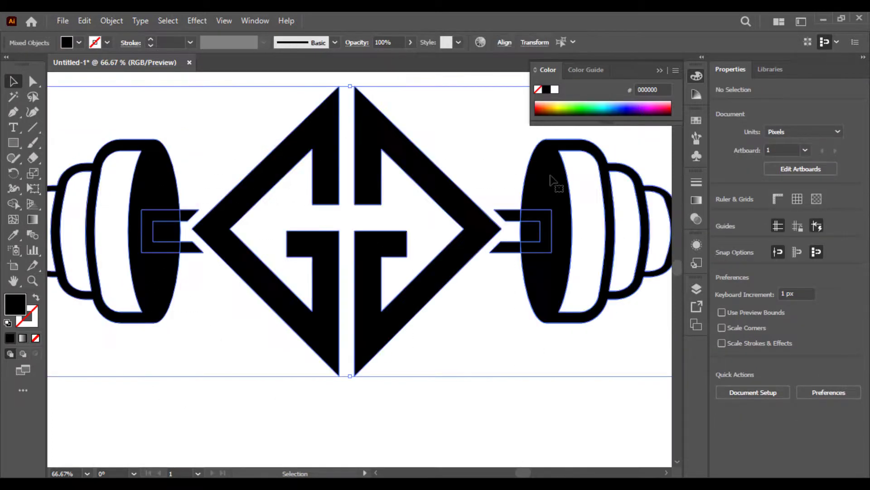
Step: Try to align all the logo parts to their horizontal centre while the two weights are still separate, and undo it
{"action": "key", "text": "ctrl+z"}
{"action": "left_click", "coordinate": [505, 43]}
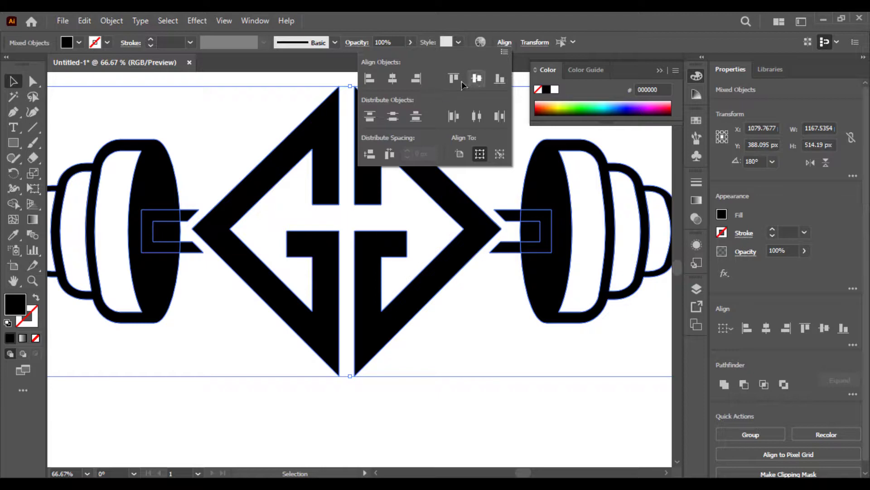
{"action": "left_click", "coordinate": [393, 79]}
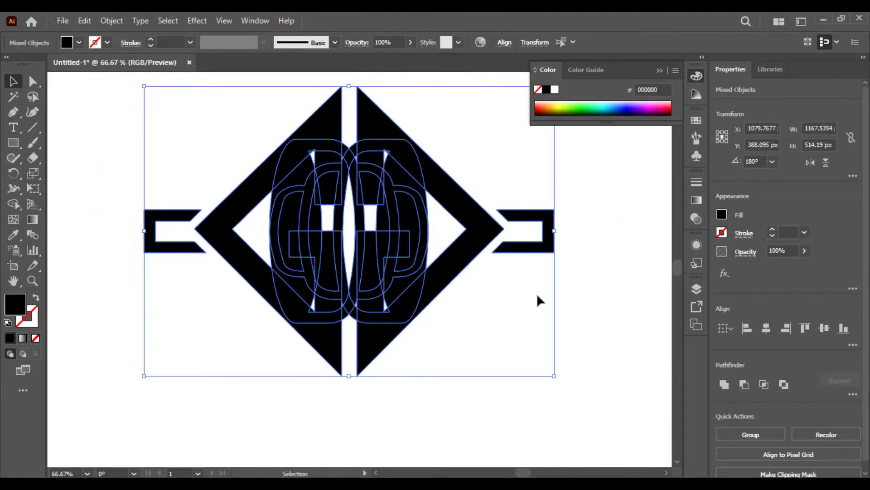
{"action": "key", "text": "ctrl+z"}
{"action": "left_click", "coordinate": [496, 334]}
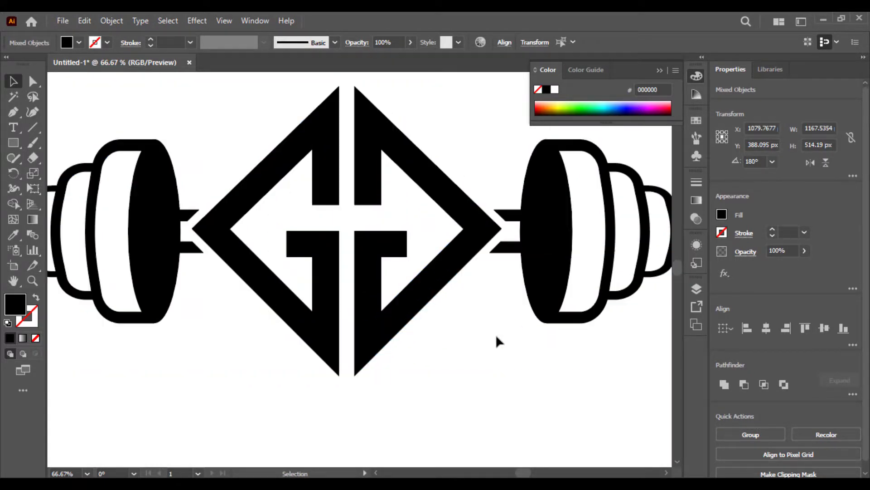
Step: Group the left and right weights together
{"action": "left_click", "coordinate": [533, 317]}
{"action": "left_click", "coordinate": [157, 289], "text": "shift"}
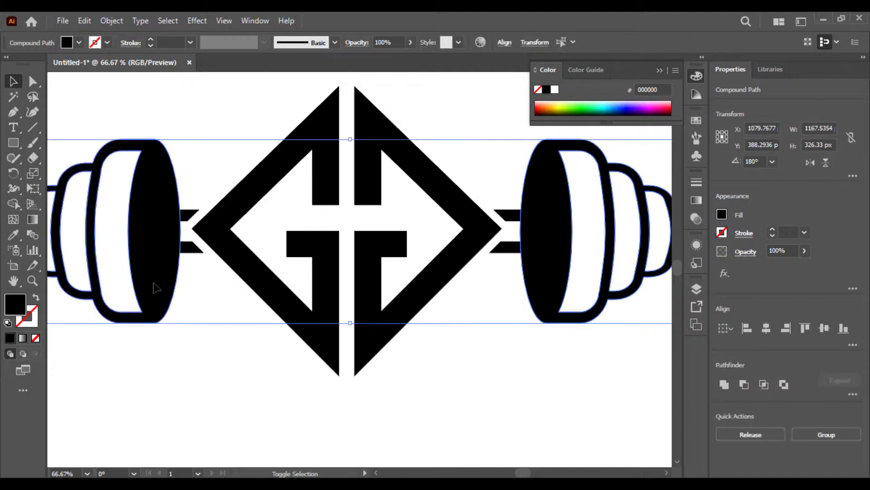
{"action": "key", "text": "ctrl+g"}
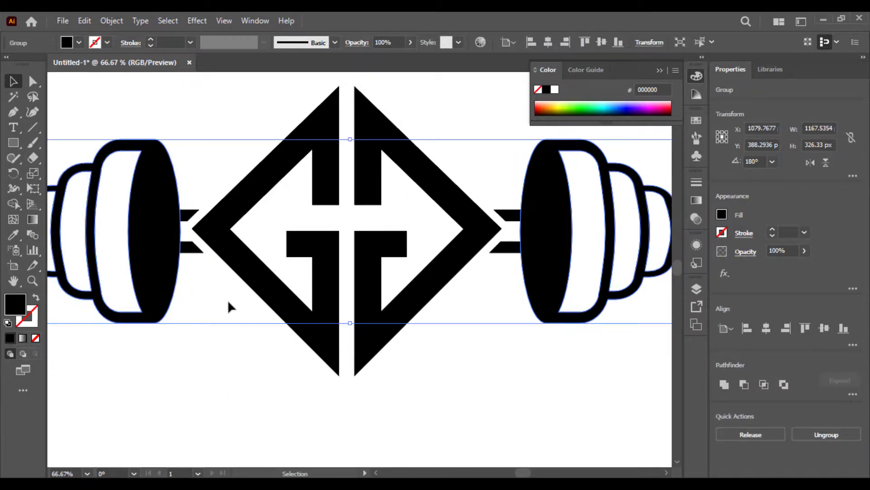
{"action": "right_click", "coordinate": [154, 274]}
{"action": "left_click", "coordinate": [304, 382]}
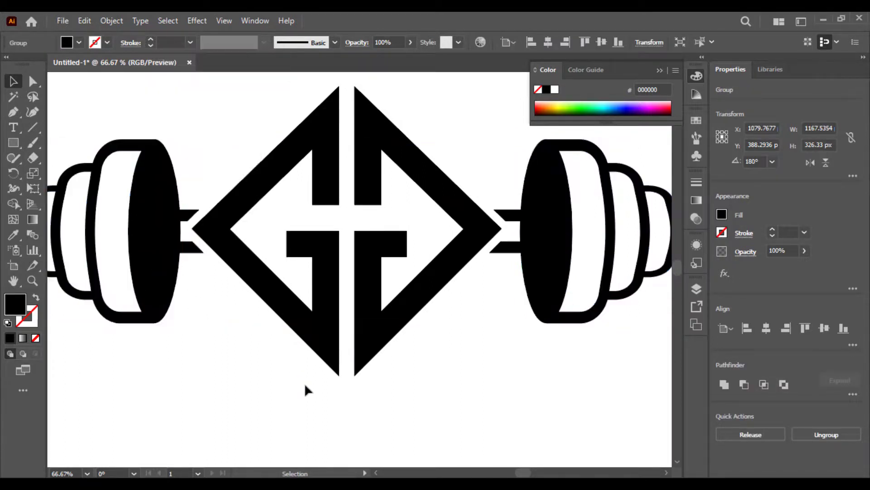
Step: Align the weights group and the diamond group to their horizontal centre
{"action": "left_click_drag", "start_coordinate": [562, 187], "coordinate": [562, 188]}
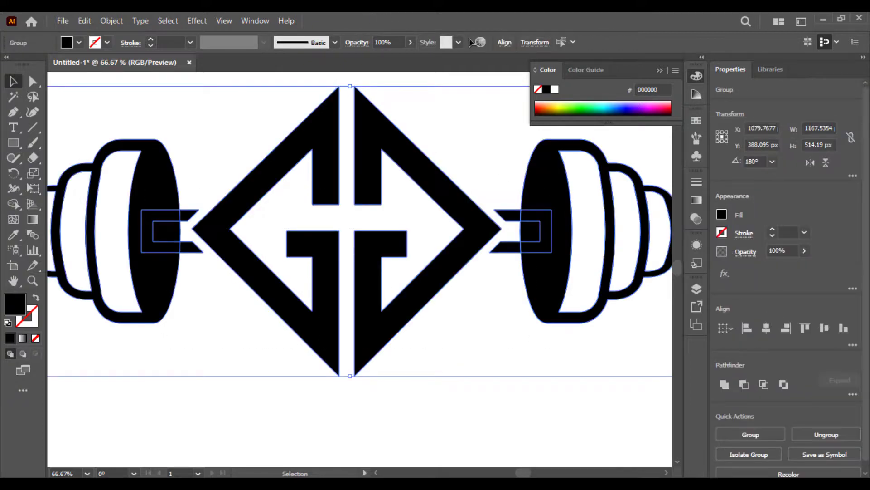
{"action": "left_click", "coordinate": [504, 43]}
{"action": "left_click", "coordinate": [393, 79]}
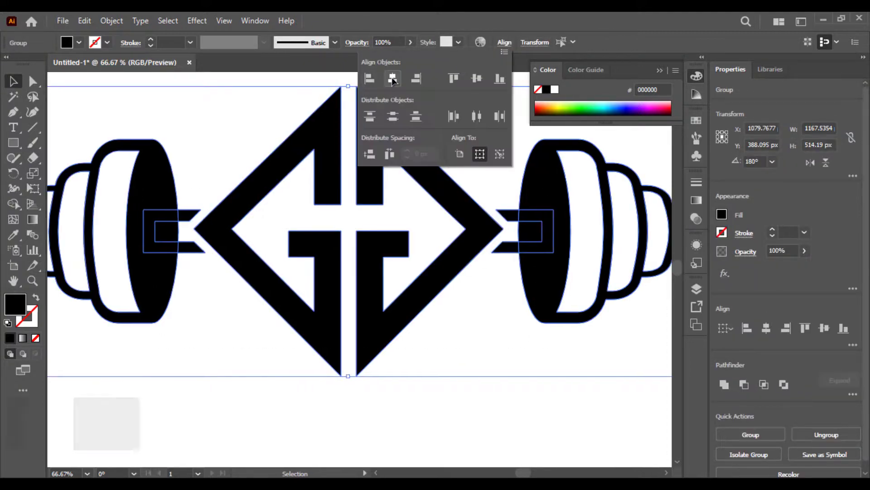
{"action": "key", "text": "Escape"}
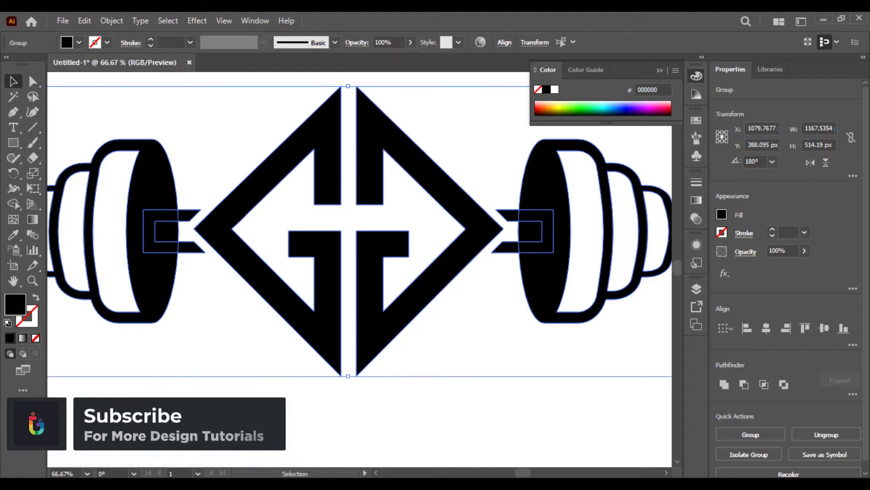
{"action": "key", "text": "ctrl+shift+a"}
Step: Group the whole barbell and diamond artwork into one object
{"action": "key", "text": "ctrl+minus"}
{"action": "key", "text": "ctrl+minus"}
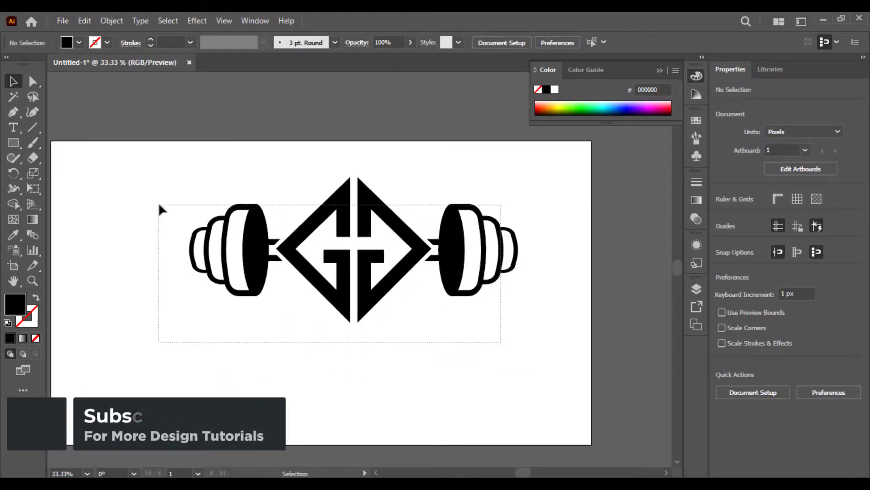
{"action": "key", "text": "ctrl+a"}
{"action": "right_click", "coordinate": [230, 220]}
{"action": "left_click", "coordinate": [264, 315]}
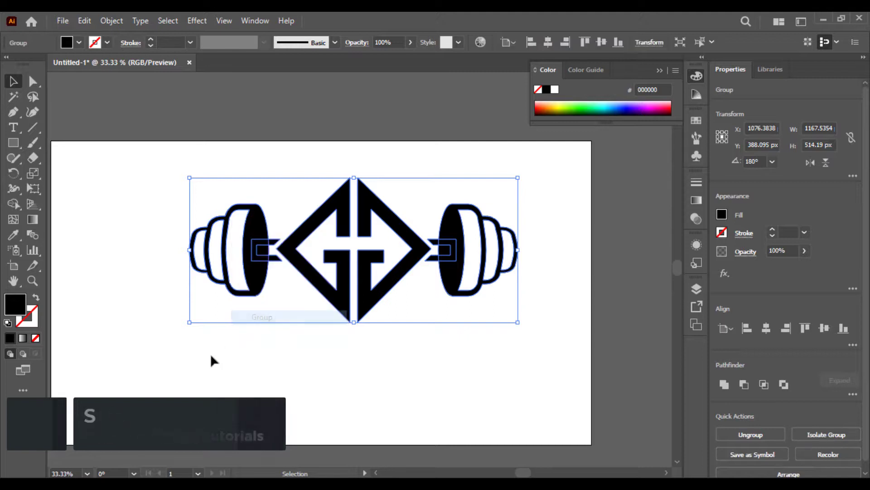
{"action": "left_click", "coordinate": [211, 356]}
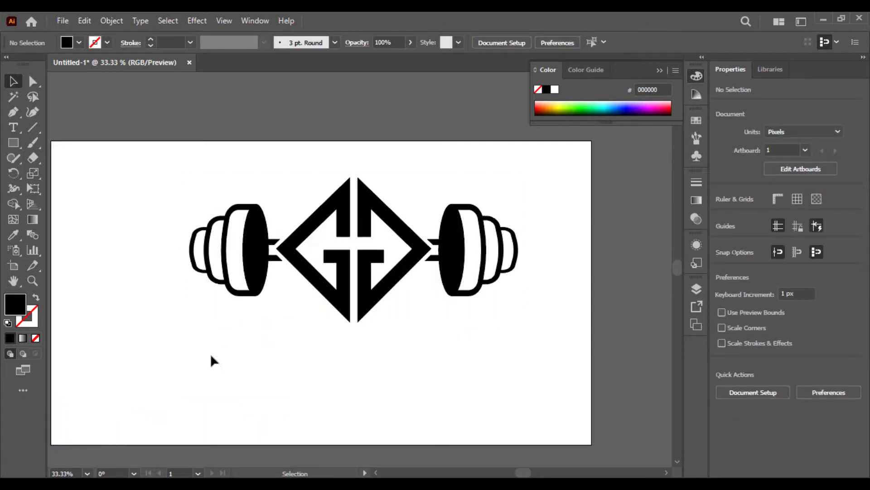
Step: Add the text "gym & fitness" below the logo and set its font size to 72 pt
{"action": "key", "text": "t"}
{"action": "left_click", "coordinate": [182, 373]}
{"action": "type", "text": "gym&fitness"}
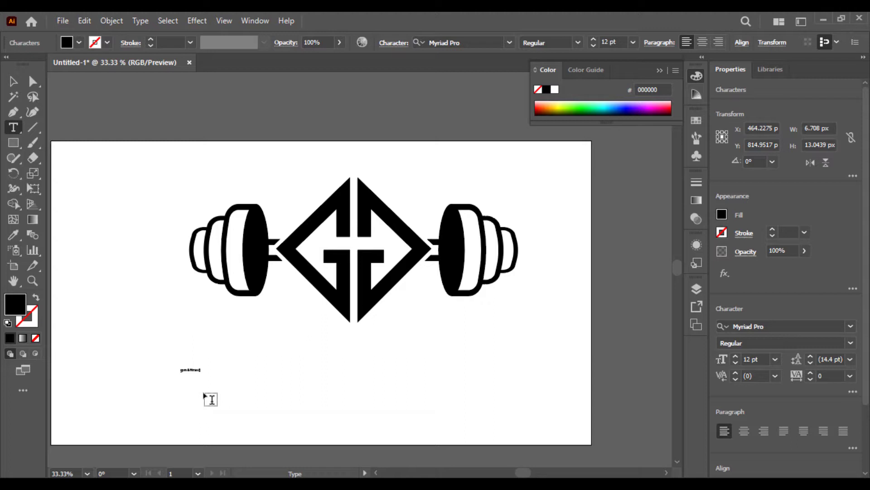
{"action": "key", "text": "ctrl+a"}
{"action": "left_click", "coordinate": [632, 42]}
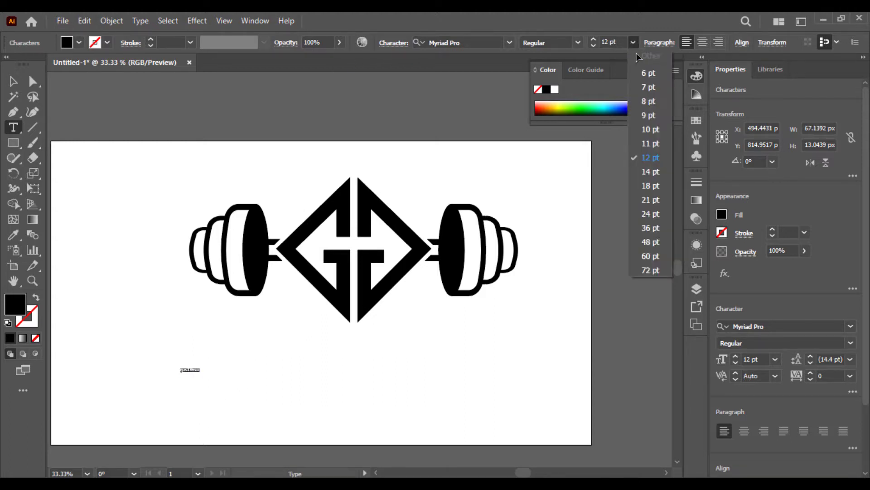
{"action": "left_click", "coordinate": [646, 268]}
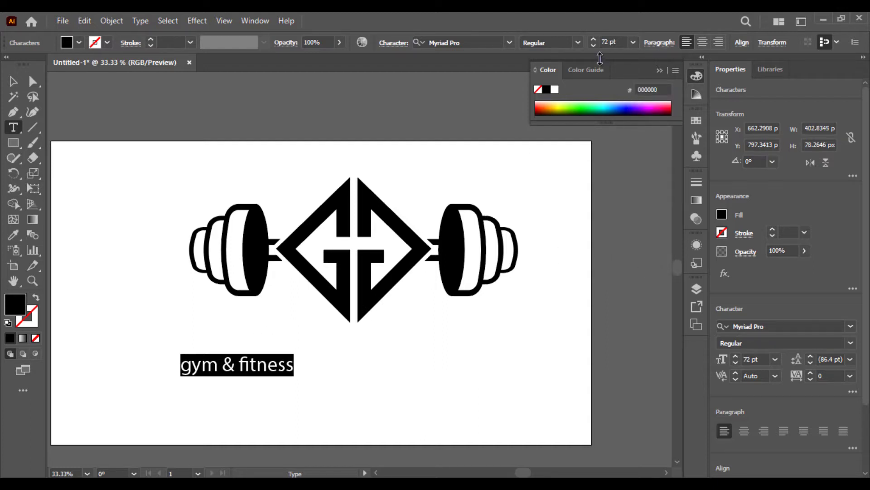
Step: Apply all caps to the "gym & fitness" text below the logo
{"action": "left_click", "coordinate": [401, 42]}
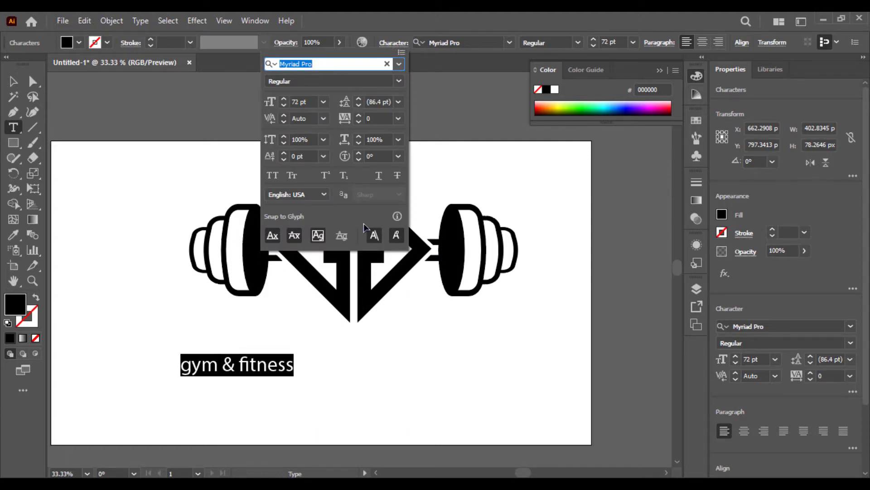
{"action": "key", "text": "ctrl+shift+k"}
{"action": "left_click", "coordinate": [272, 176]}
{"action": "left_click", "coordinate": [273, 176]}
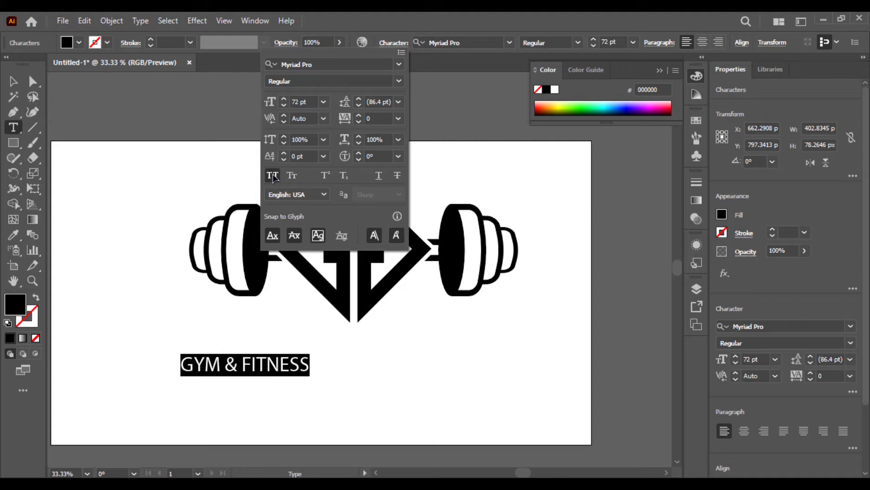
{"action": "left_click", "coordinate": [245, 363]}
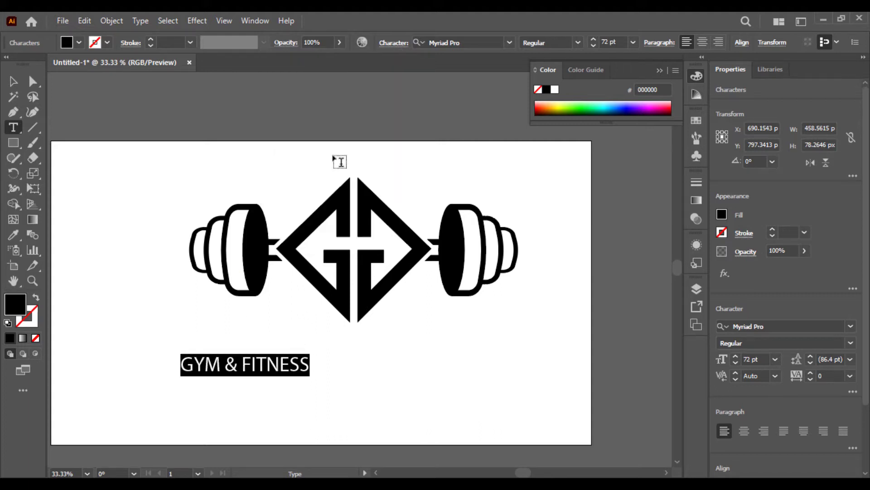
Step: Preview several fonts on the GYM & FITNESS text, starting from Nexa Black, and set it to Open Sans
{"action": "left_click", "coordinate": [432, 42]}
{"action": "type", "text": "Nexa Black"}
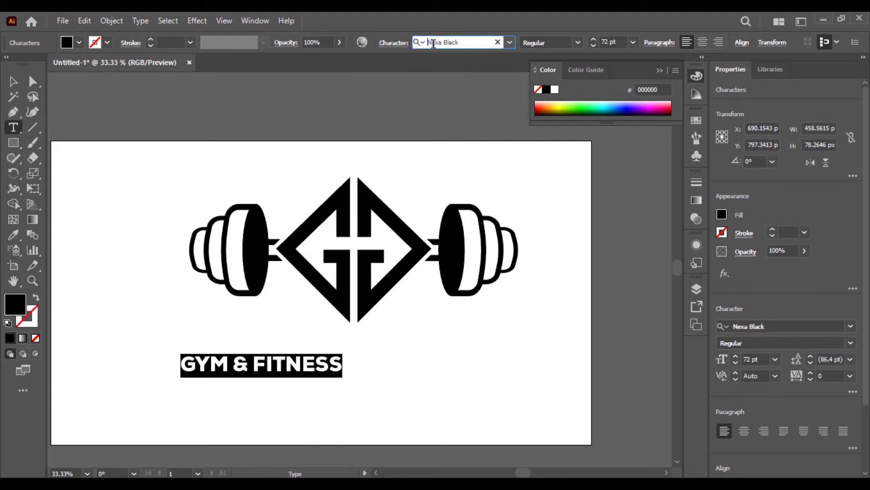
{"action": "key", "text": "Down"}
{"action": "key", "text": "Down"}
{"action": "key", "text": "Down"}
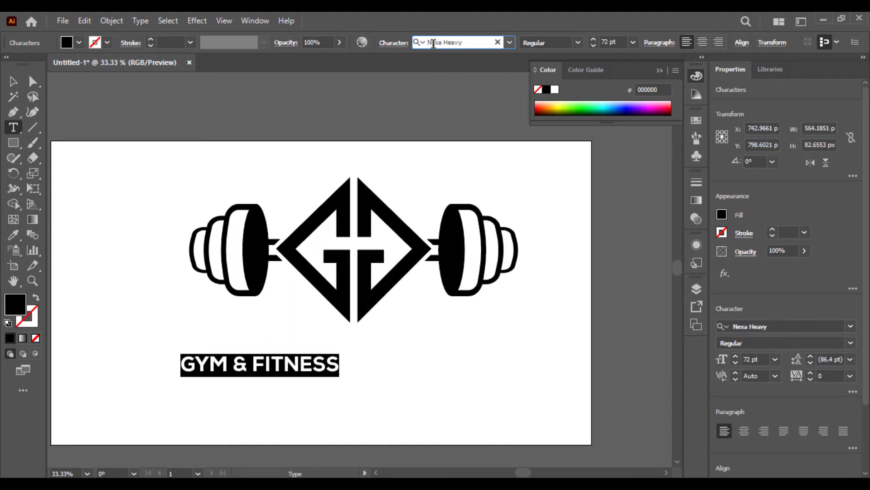
{"action": "key", "text": "Down"}
{"action": "key", "text": "Down"}
{"action": "key", "text": "Down"}
{"action": "key", "text": "Down"}
{"action": "key", "text": "Down"}
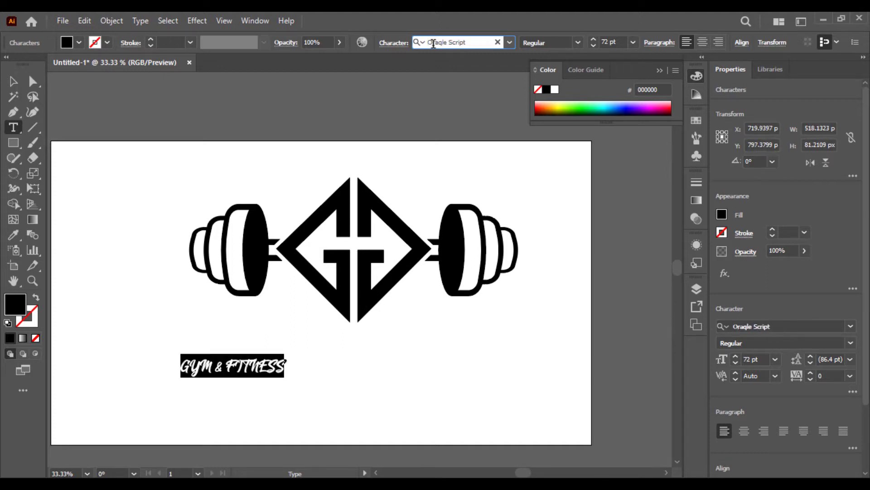
{"action": "key", "text": "Up"}
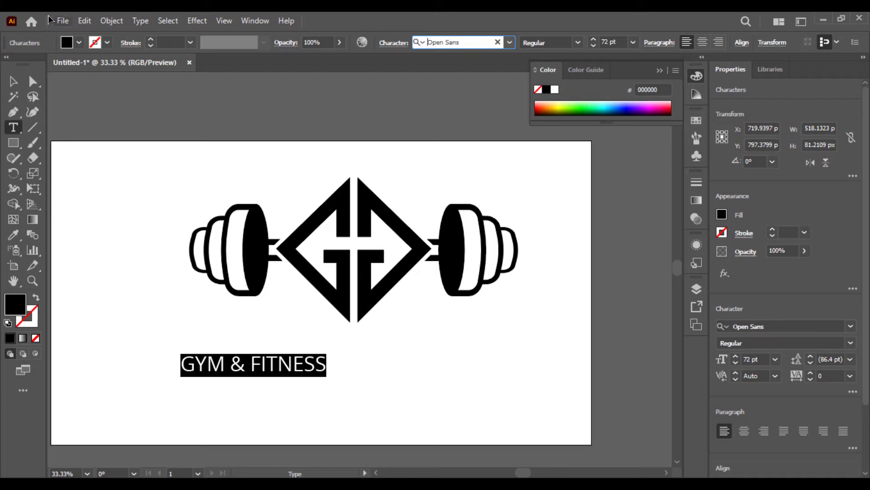
Step: Enlarge the GYM & FITNESS text to about 121 pt beneath the logo and align it with the artwork on their horizontal centre
{"action": "left_click", "coordinate": [16, 88]}
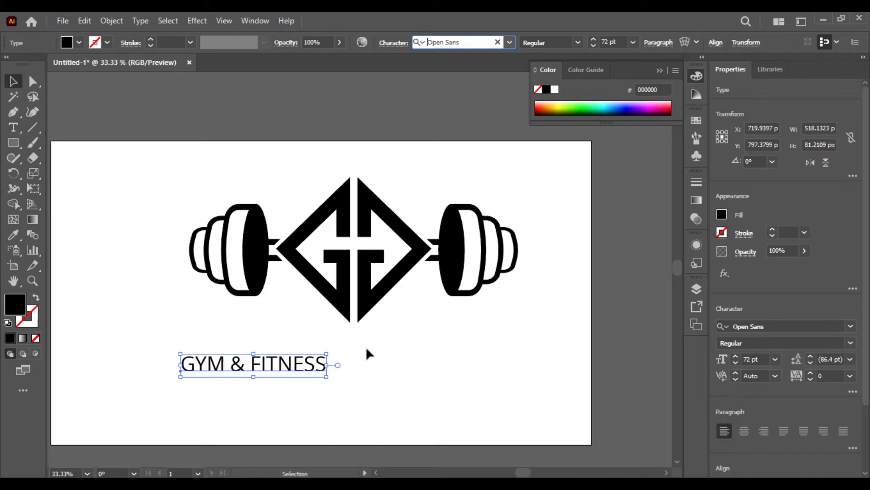
{"action": "left_click_drag", "start_coordinate": [343, 365], "coordinate": [409, 361]}
{"action": "left_click_drag", "start_coordinate": [434, 408], "coordinate": [268, 208]}
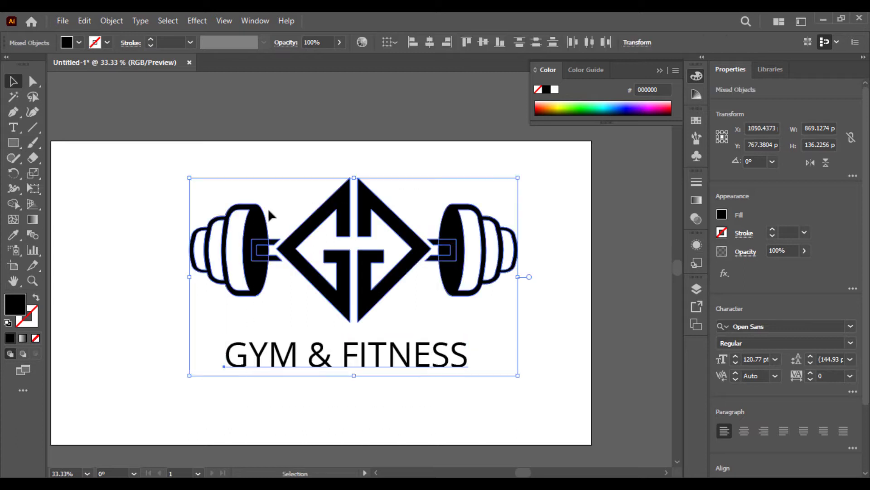
{"action": "left_click", "coordinate": [430, 42]}
{"action": "left_click", "coordinate": [424, 417]}
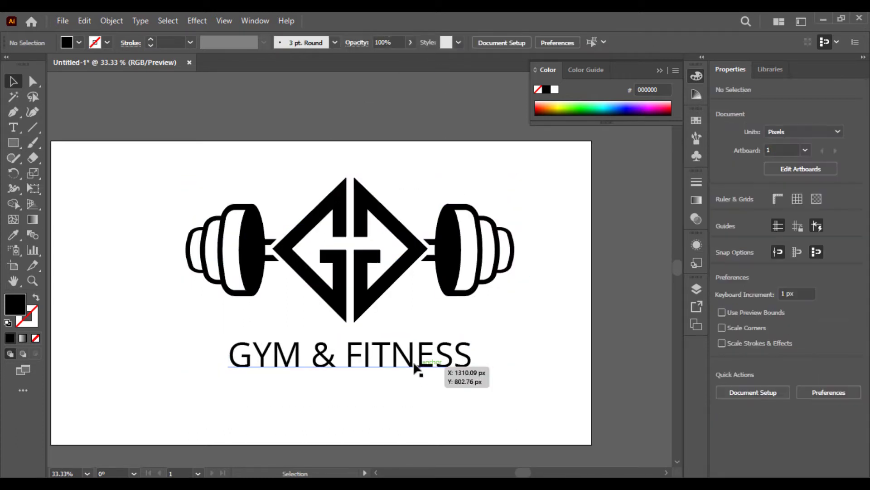
Step: Scale up the GYM & FITNESS text until it spans the full width of the barbell
{"action": "left_click", "coordinate": [466, 358]}
{"action": "left_click_drag", "start_coordinate": [477, 356], "coordinate": [516, 360]}
{"action": "left_click_drag", "start_coordinate": [186, 357], "coordinate": [186, 358]}
{"action": "left_click", "coordinate": [258, 397]}
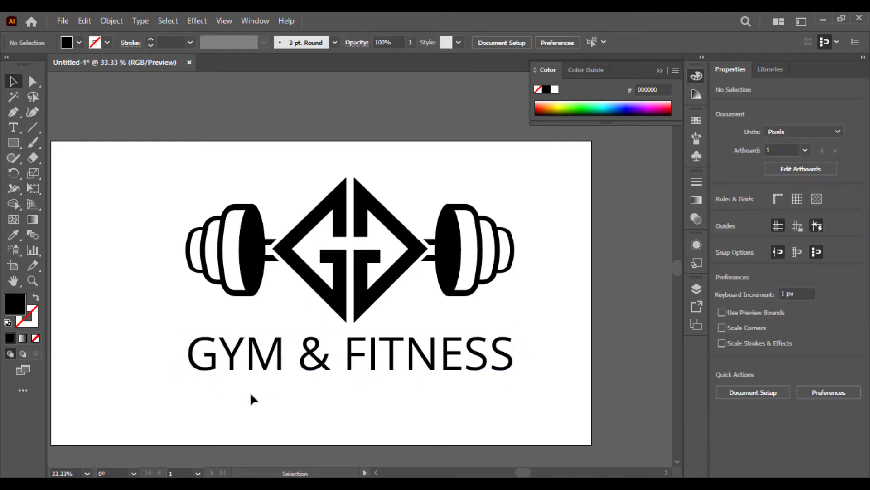
Step: Group the barbell artwork with the text and centre the group horizontally and vertically on the artboard
{"action": "left_click_drag", "start_coordinate": [186, 189], "coordinate": [529, 376]}
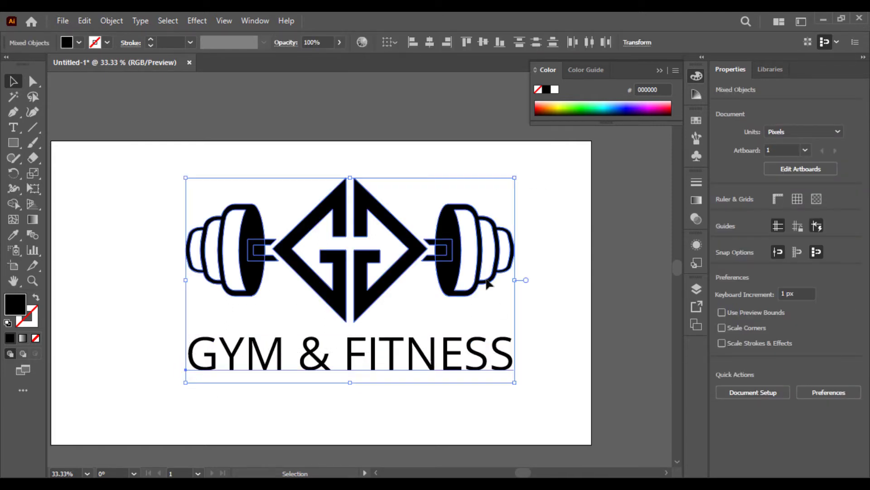
{"action": "right_click", "coordinate": [484, 257]}
{"action": "left_click", "coordinate": [516, 347]}
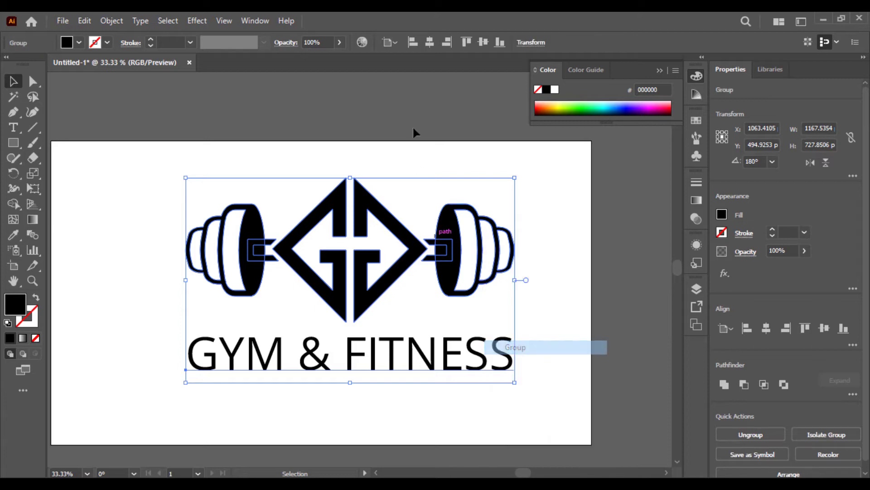
{"action": "left_click", "coordinate": [430, 42]}
{"action": "left_click", "coordinate": [483, 42]}
{"action": "left_click", "coordinate": [531, 250]}
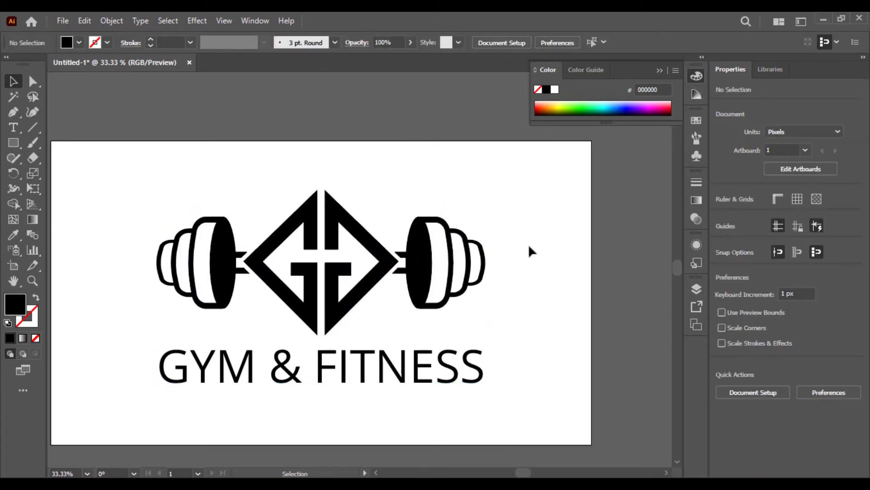